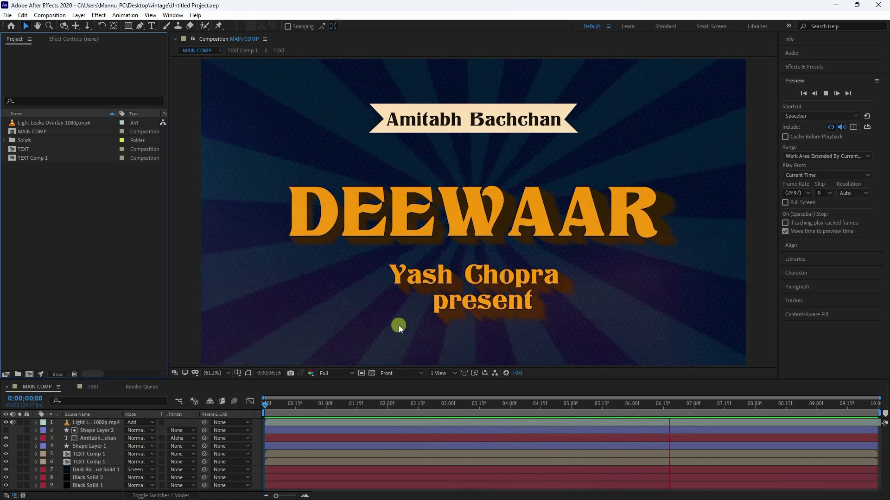
# Step: Stop the playing preview and start a new empty project
pyautogui.click(825, 93)
pyautogui.click(7, 15)
pyautogui.click(14, 25)
pyautogui.click(201, 27)
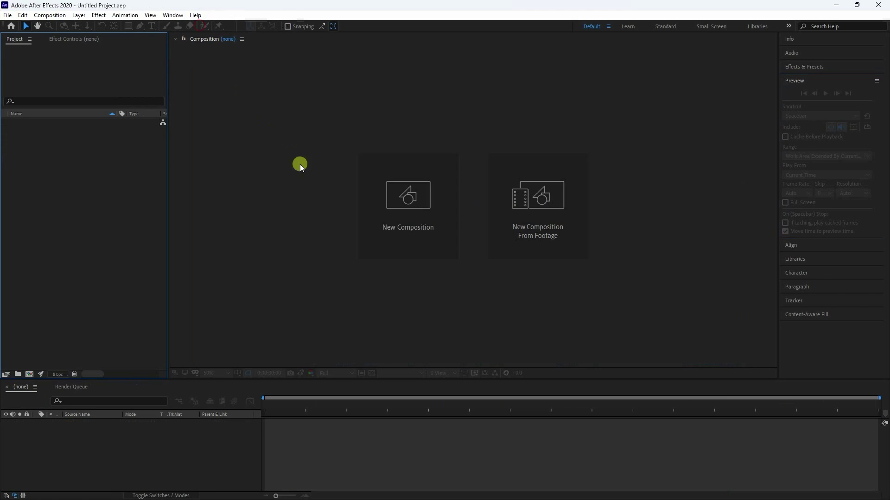
# Step: Create a 1920 x 1080 composition named MAIN COMP with a 29.97 fps frame rate and 10-second duration
pyautogui.click(413, 230)
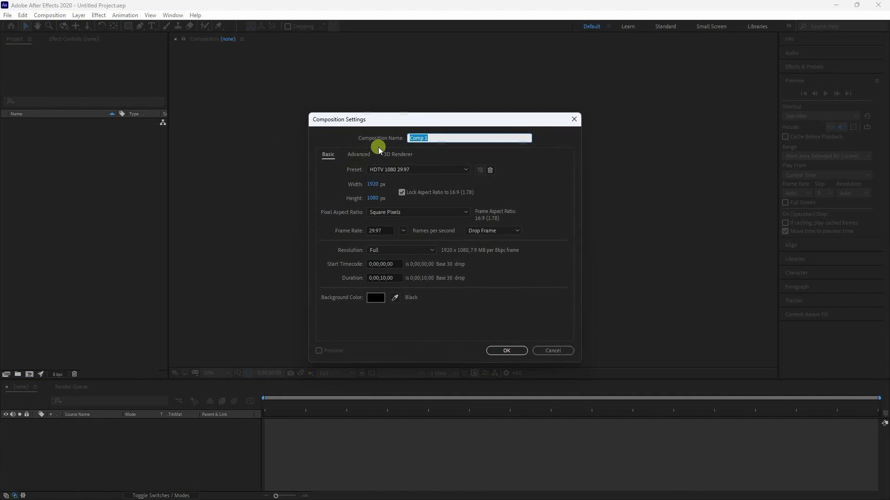
pyautogui.write('MAIN COMP')
pyautogui.click(504, 351)
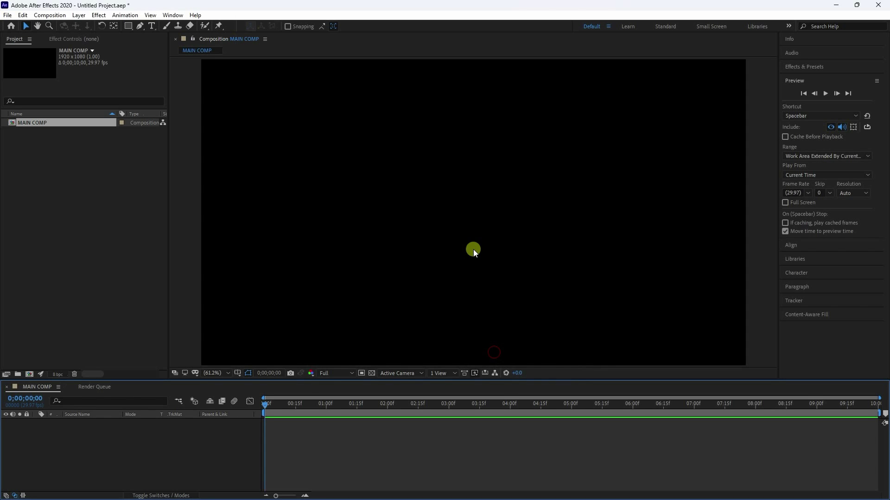
# Step: Add a full-size 1920 x 1080 solid layer coloured dark blue with hue 230 and brightness 10%
pyautogui.rightClick(119, 441)
pyautogui.click(138, 337)
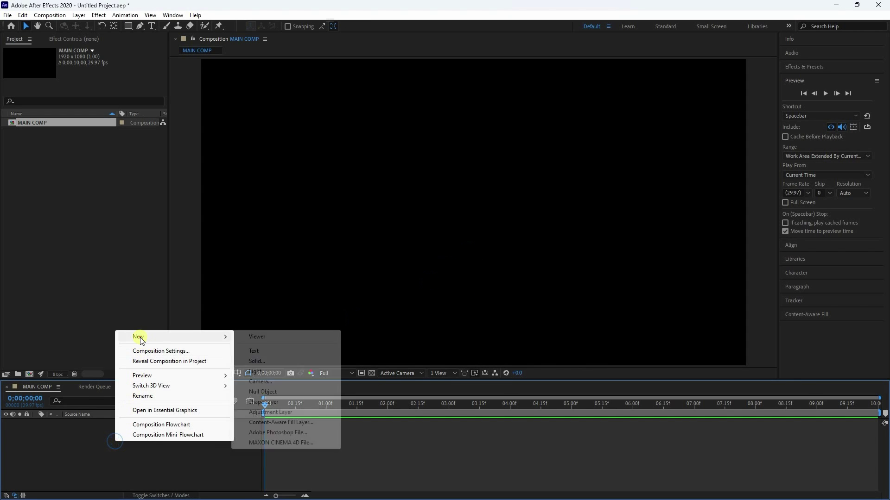
pyautogui.click(258, 361)
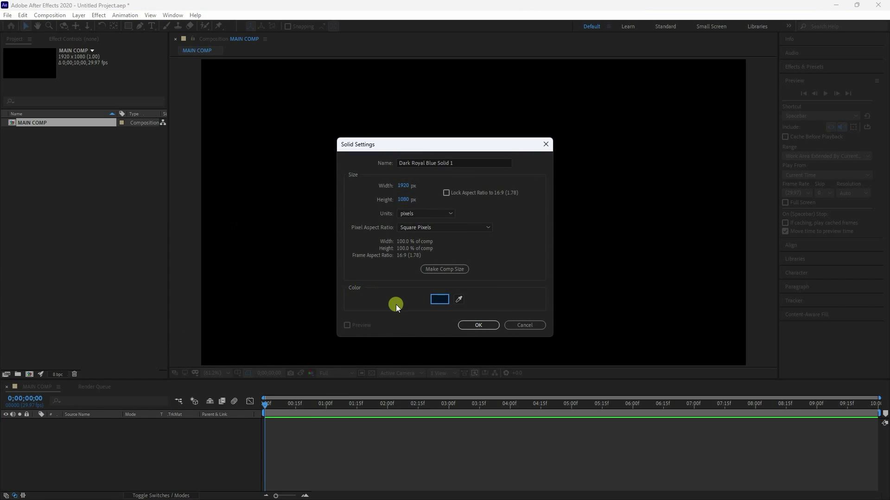
pyautogui.click(438, 299)
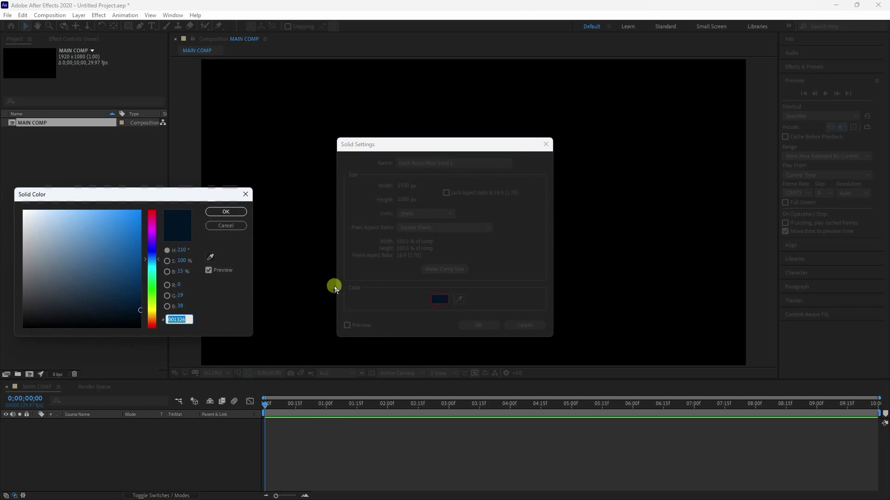
pyautogui.click(187, 250)
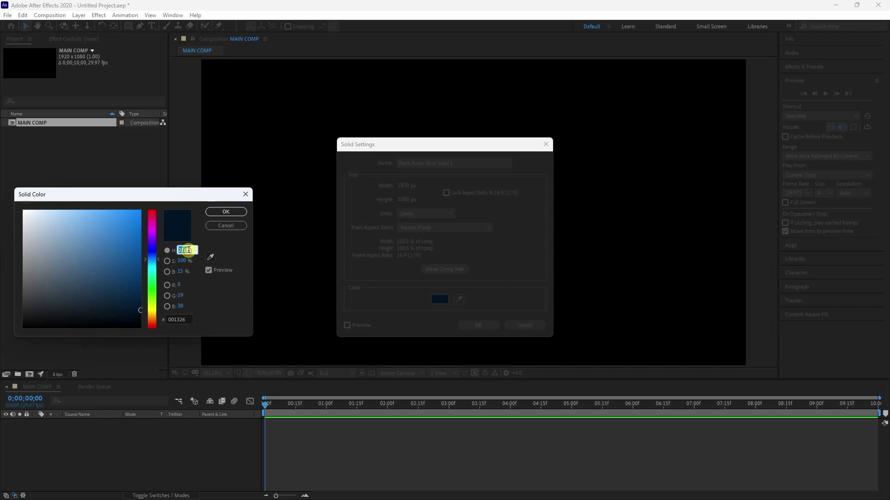
pyautogui.write('230')
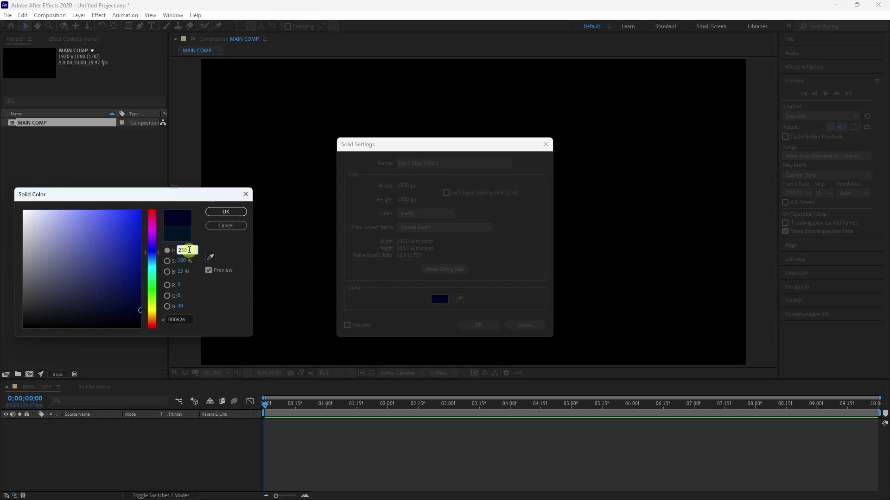
pyautogui.click(181, 272)
pyautogui.click(226, 211)
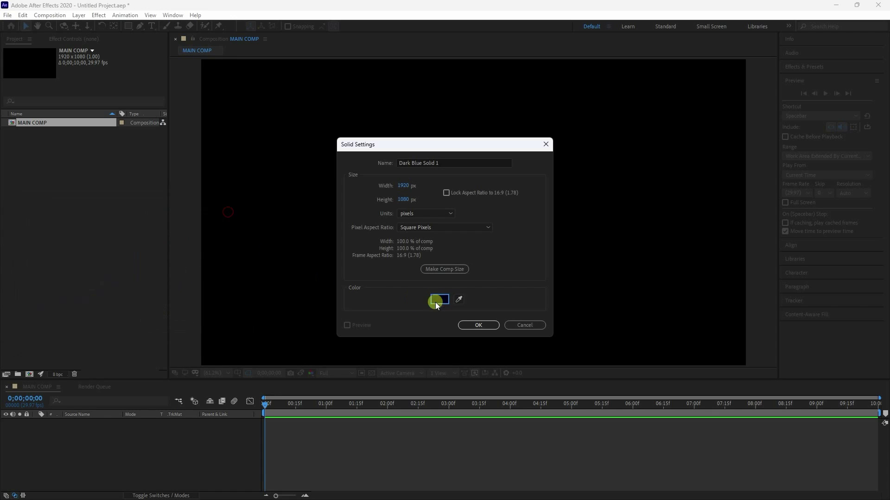
pyautogui.click(472, 325)
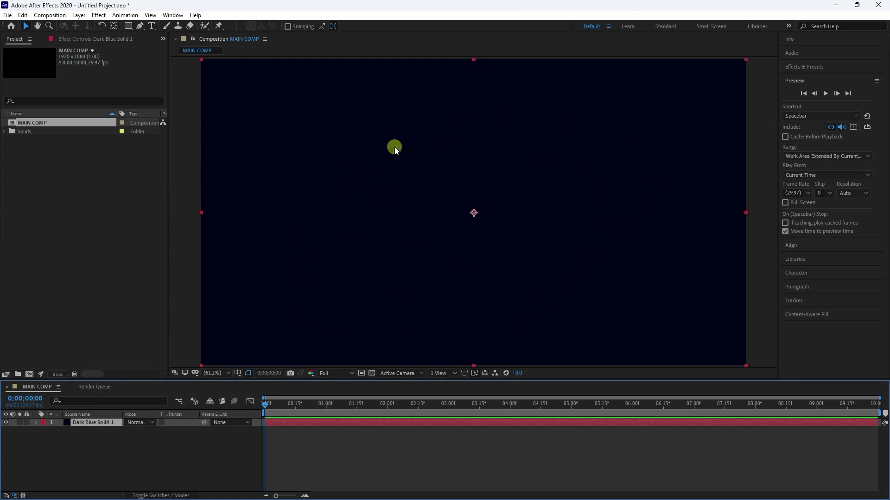
# Step: Add a second full-size solid with hue 210 and brightness 15%, and compare it with the layer below by toggling its visibility
pyautogui.rightClick(168, 438)
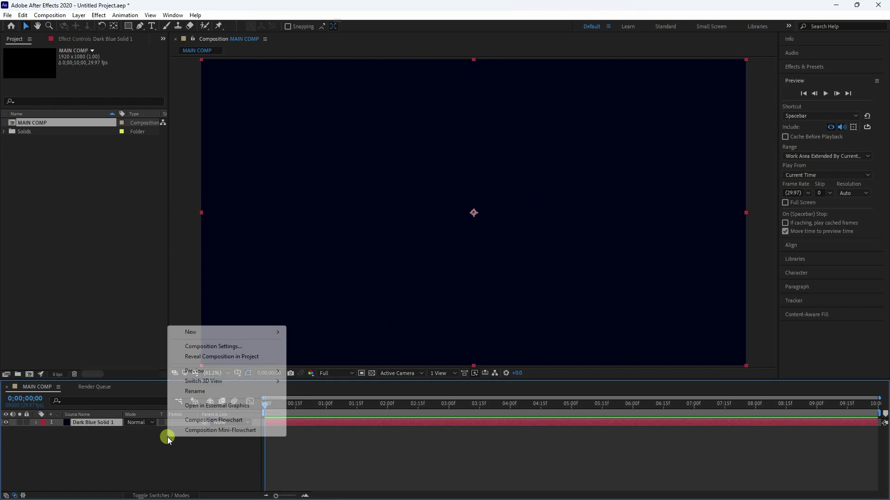
pyautogui.click(203, 332)
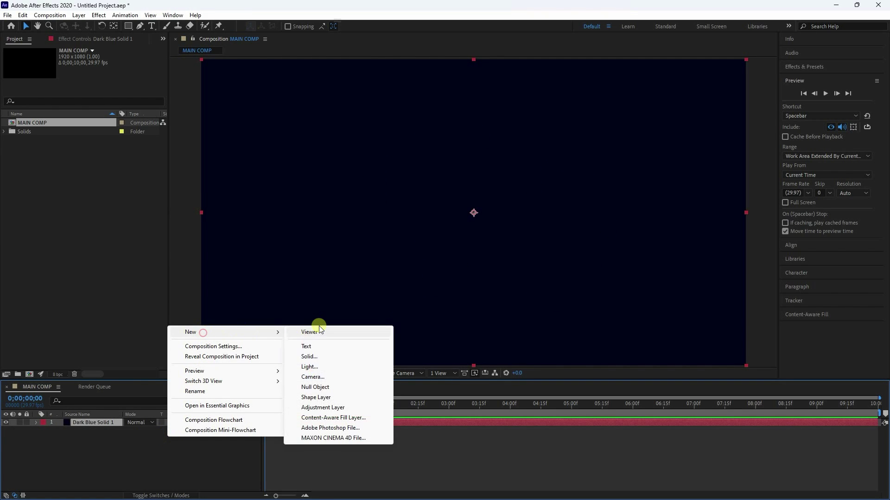
pyautogui.click(307, 357)
pyautogui.click(440, 299)
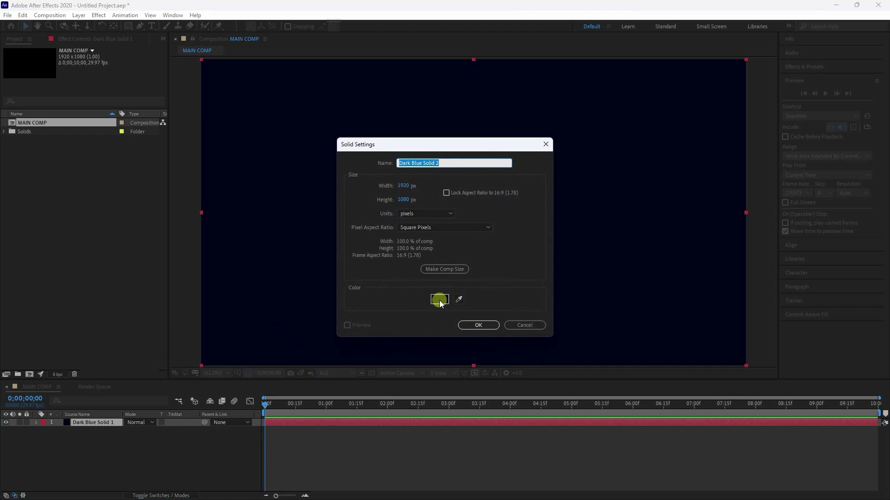
pyautogui.moveTo(178, 251); pyautogui.dragTo(181, 252)
pyautogui.click(182, 252)
pyautogui.write('210')
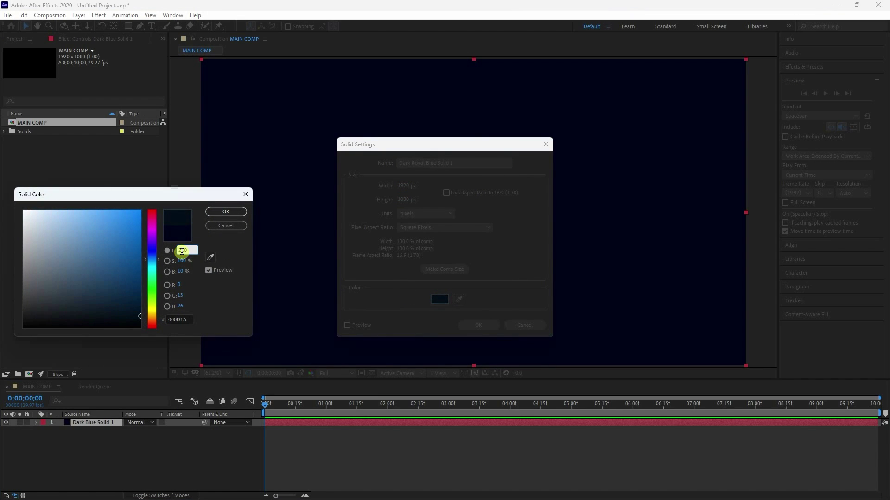
pyautogui.press('Tab')
pyautogui.press('Tab')
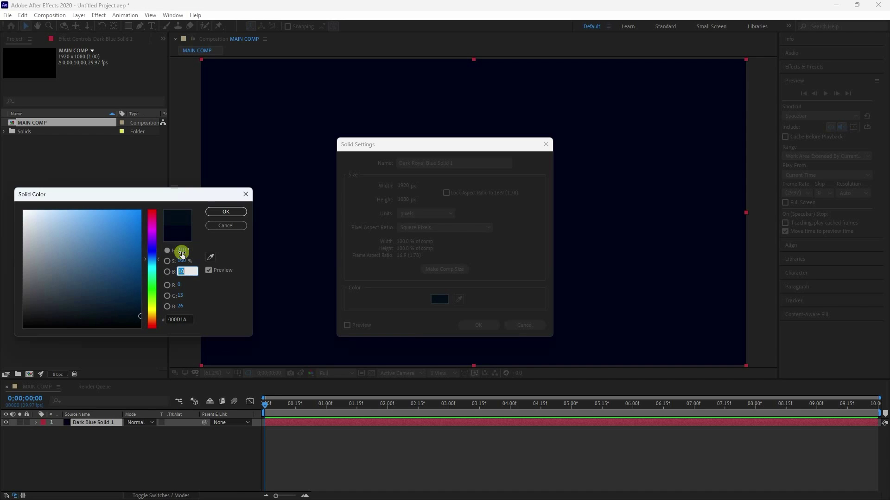
pyautogui.write('15')
pyautogui.click(225, 212)
pyautogui.click(478, 326)
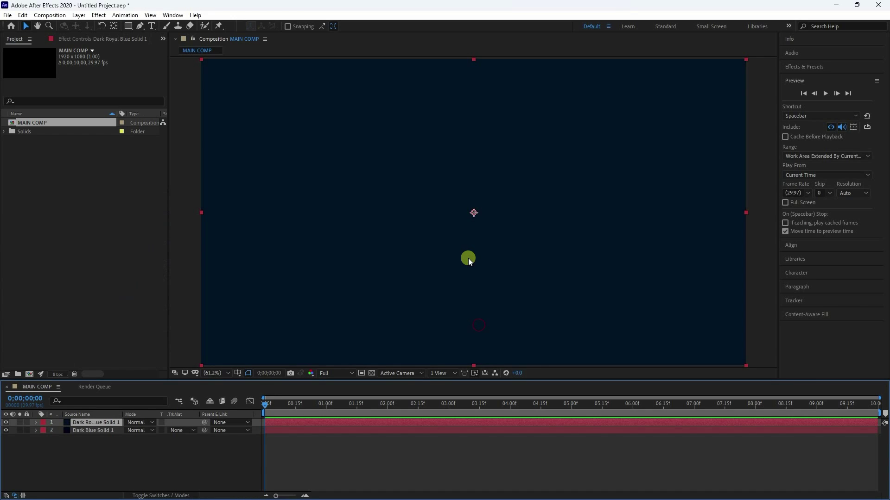
pyautogui.click(6, 422)
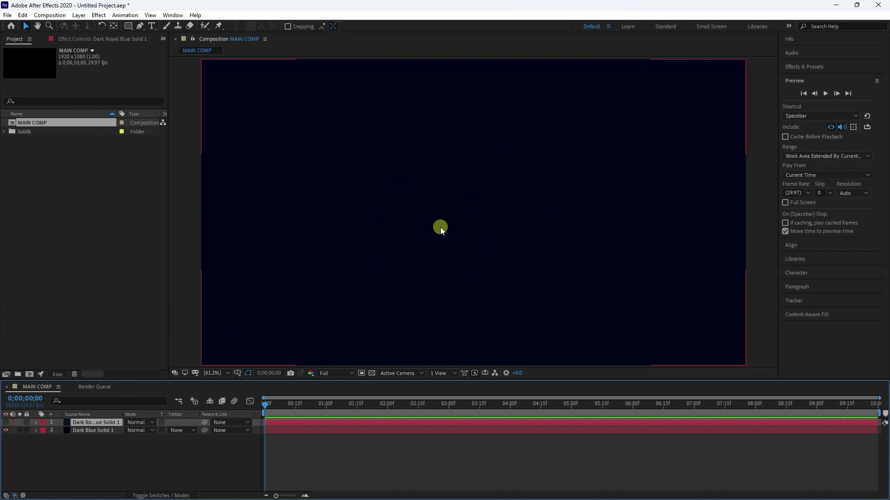
pyautogui.click(6, 422)
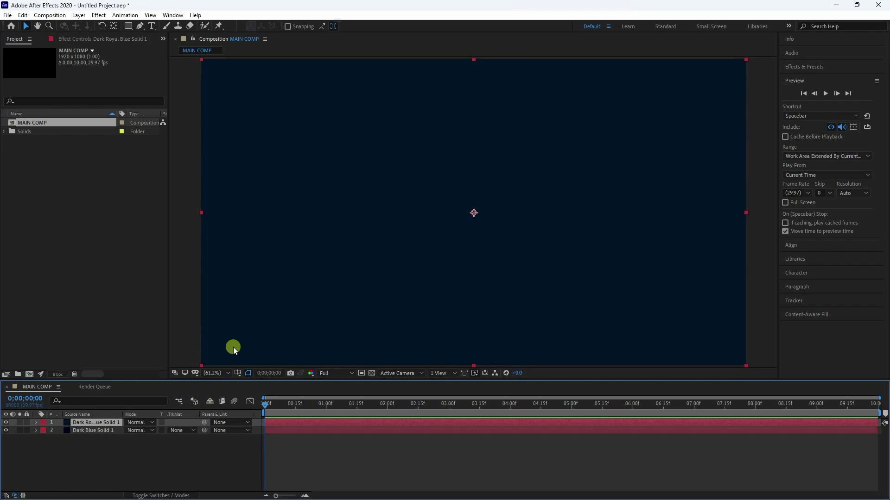
# Step: Apply the Venetian Blinds effect to the top solid with Transition Completion at 45% and Width at 120
pyautogui.click(800, 67)
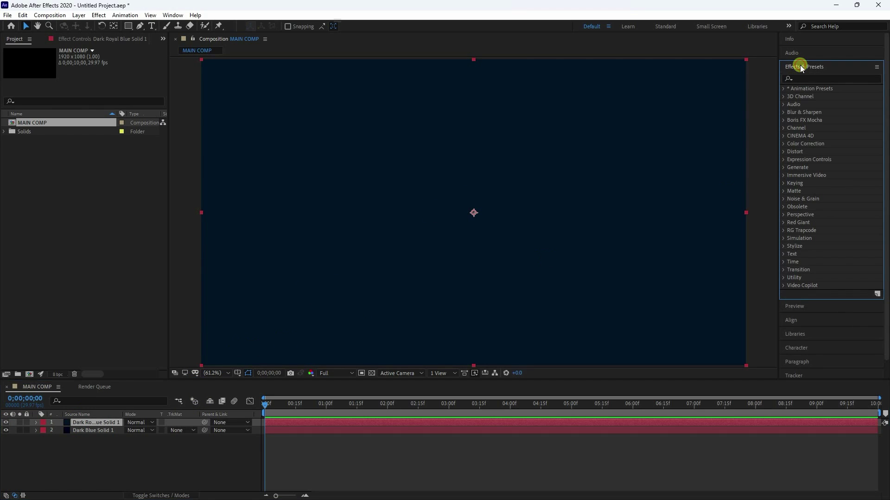
pyautogui.click(804, 80)
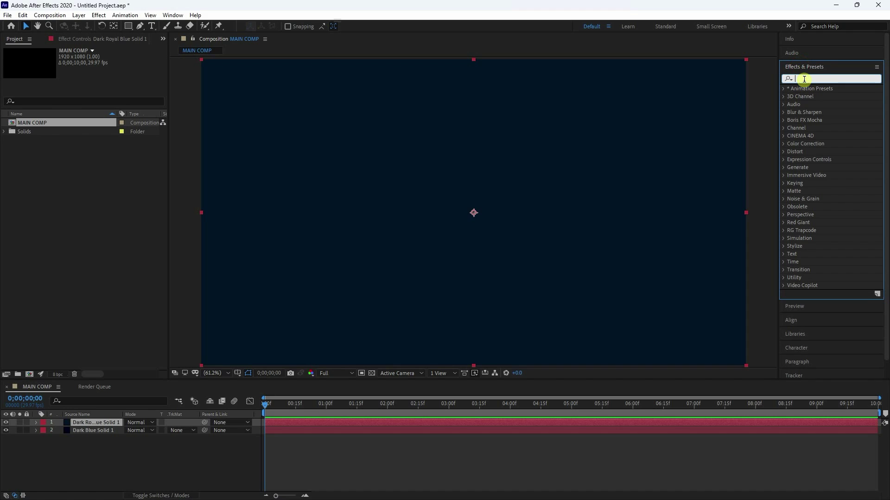
pyautogui.write('ve')
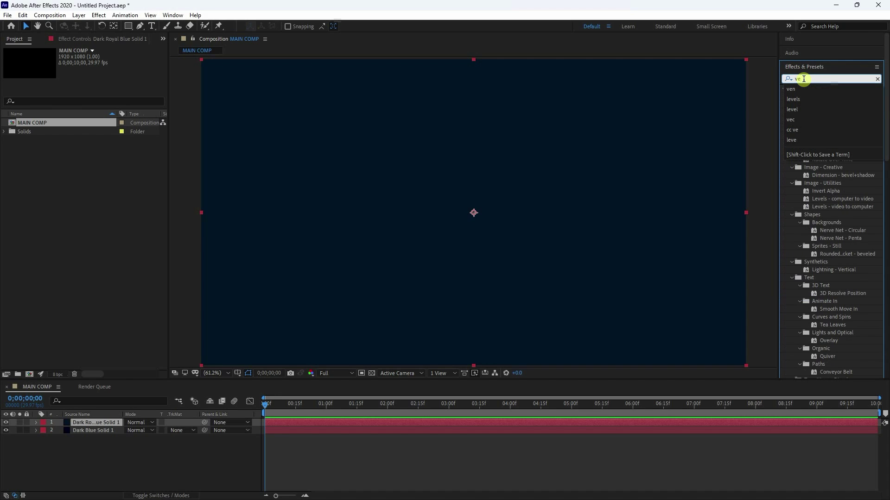
pyautogui.write('n')
pyautogui.moveTo(840, 120); pyautogui.dragTo(113, 420)
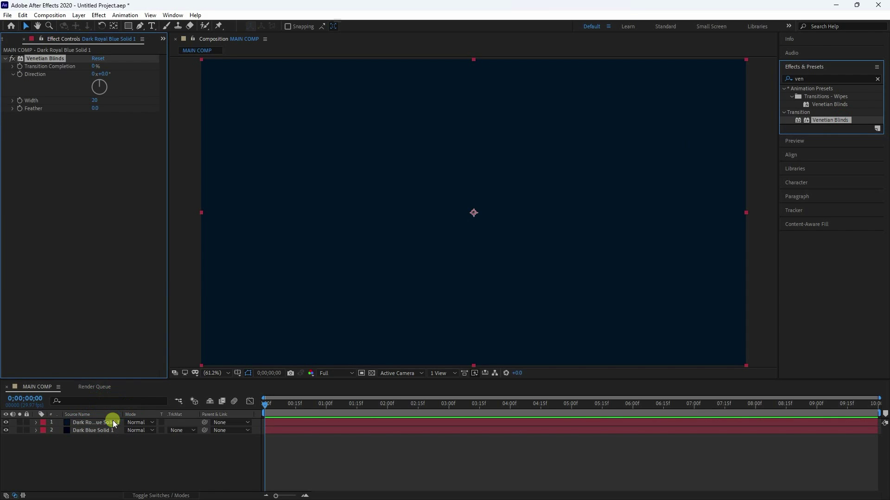
pyautogui.moveTo(95, 66); pyautogui.dragTo(141, 98)
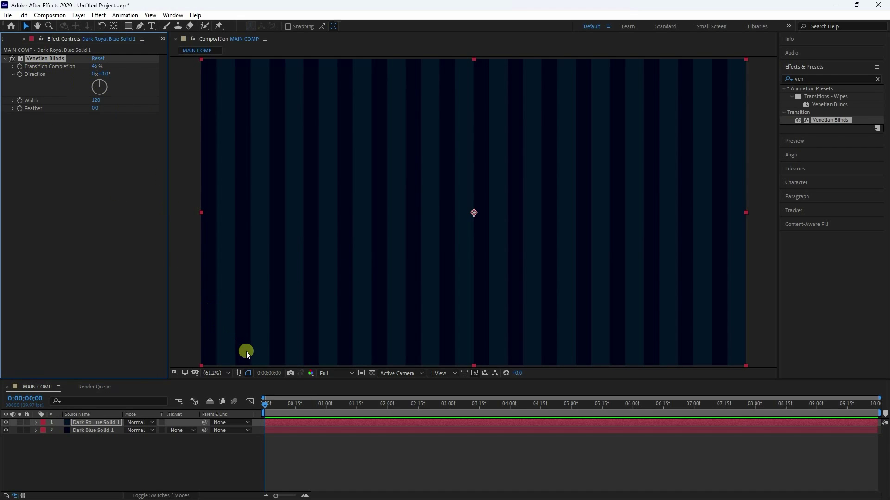
# Step: Set the Venetian Blinds Transition Completion to 0% and keyframe it at the start of the timeline
pyautogui.click(96, 65)
pyautogui.write('0')
pyautogui.press('Return')
pyautogui.click(19, 67)
# Step: Keyframe Transition Completion at 50% at the 1-second mark and scrub back through the stripe animation
pyautogui.moveTo(277, 399); pyautogui.dragTo(326, 404)
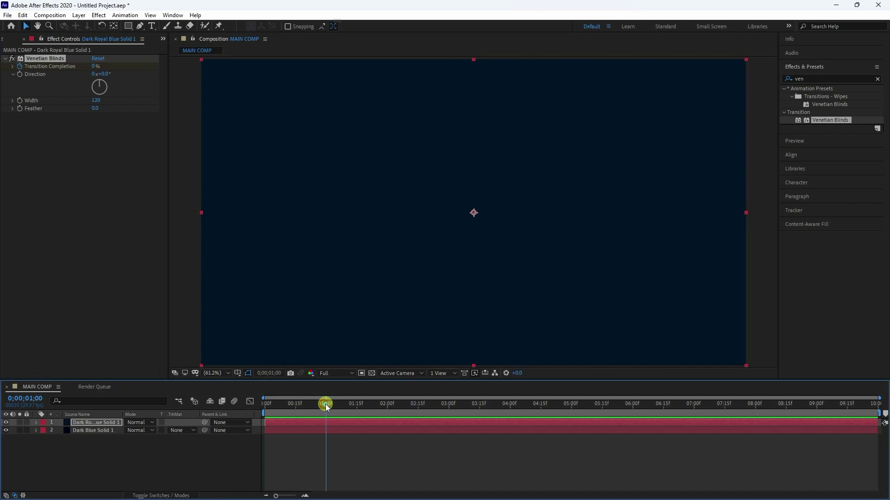
pyautogui.click(95, 66)
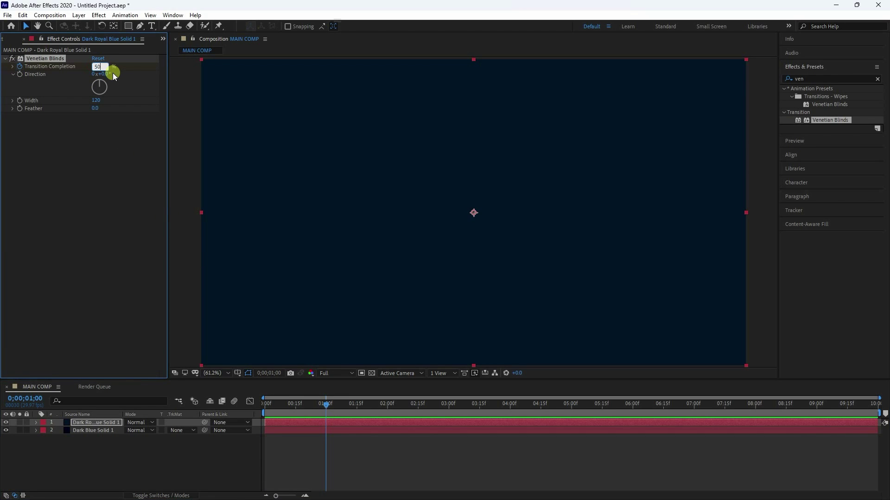
pyautogui.write('50')
pyautogui.press('Return')
pyautogui.click(327, 415)
pyautogui.moveTo(324, 404); pyautogui.dragTo(304, 421)
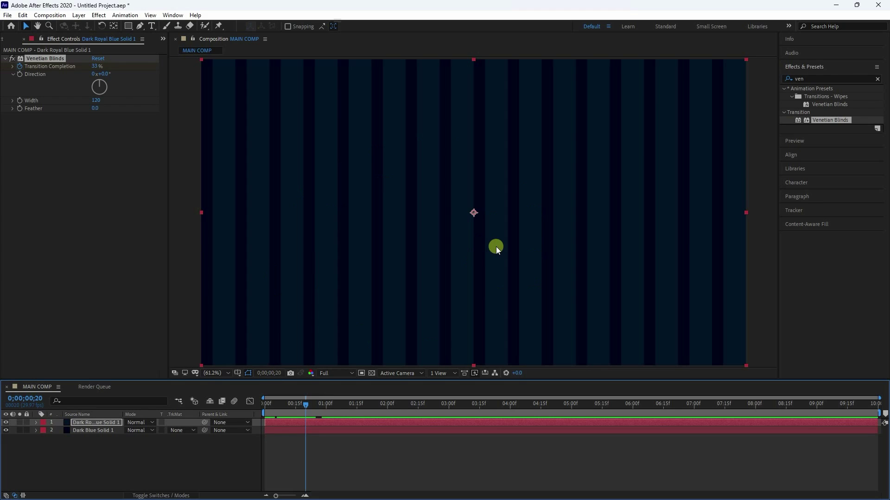
# Step: Apply the Polar Coordinates effect to the top solid with 100% Interpolation and Rect to Polar conversion
pyautogui.click(809, 79)
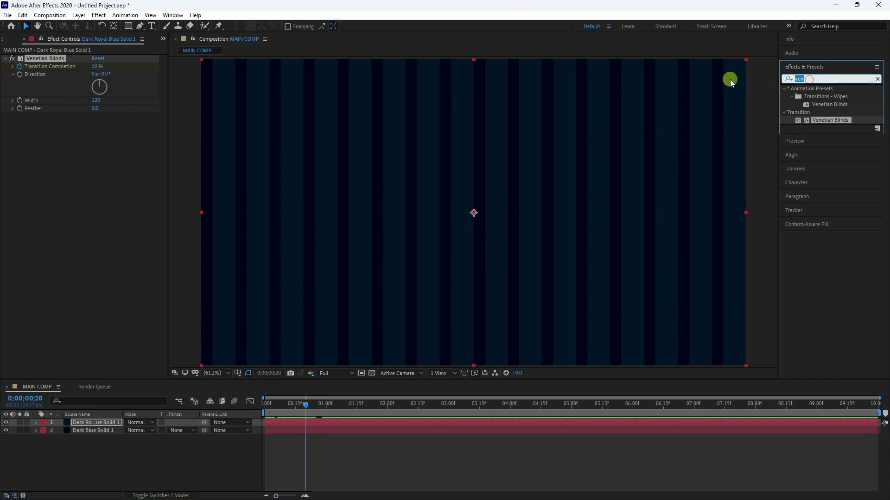
pyautogui.write('polar')
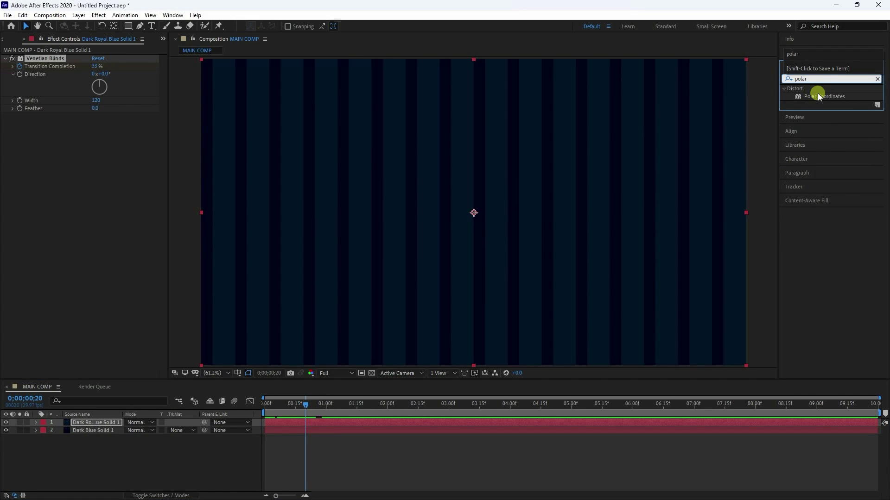
pyautogui.click(830, 97)
pyautogui.moveTo(835, 95); pyautogui.dragTo(135, 275)
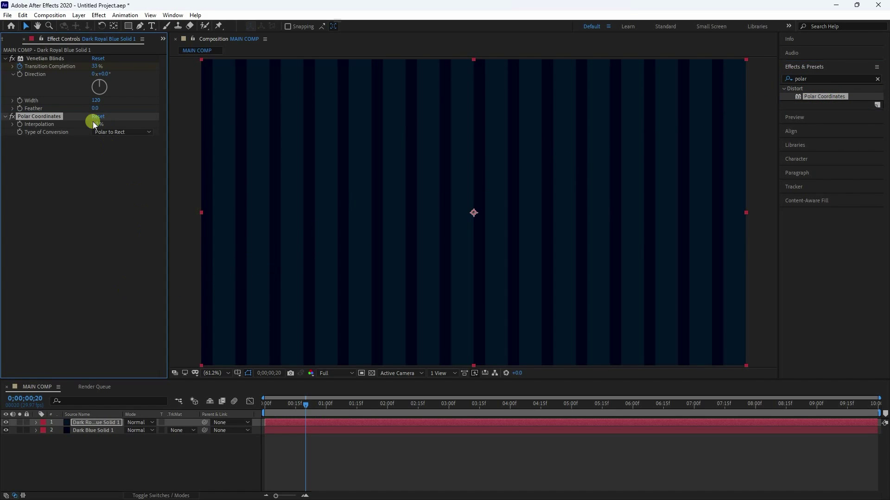
pyautogui.moveTo(93, 125); pyautogui.dragTo(163, 123)
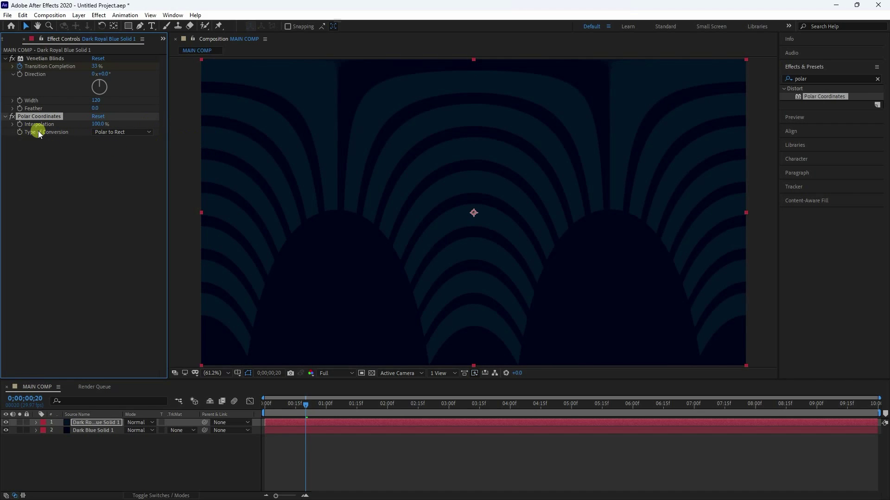
pyautogui.click(142, 135)
pyautogui.click(129, 143)
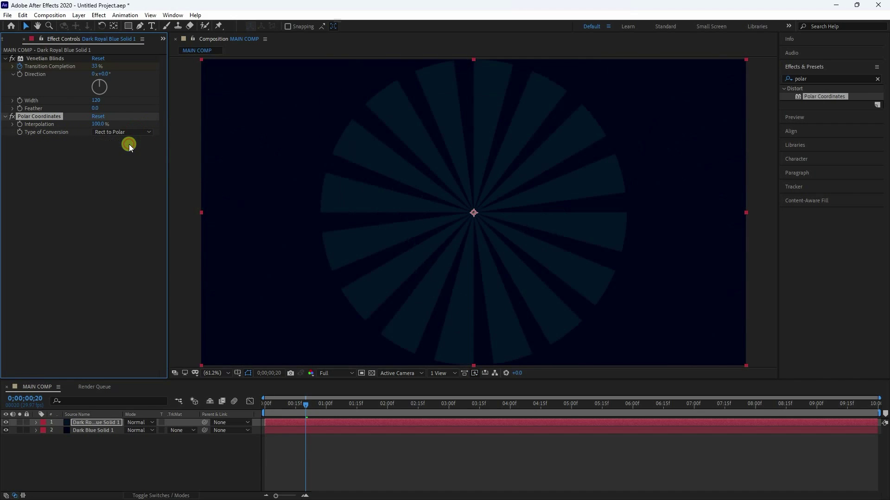
# Step: Scrub through the ray animation to about 2 seconds and set the Venetian Blinds Width to 145
pyautogui.moveTo(296, 411); pyautogui.dragTo(400, 418)
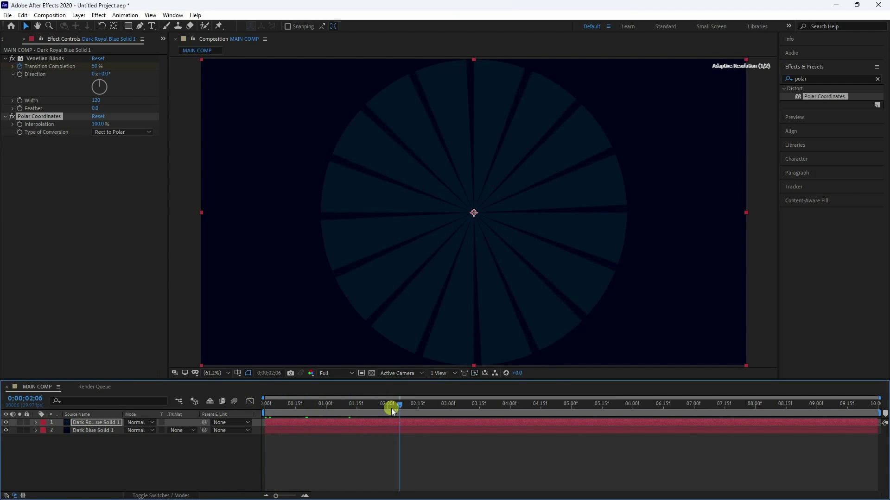
pyautogui.press('/')
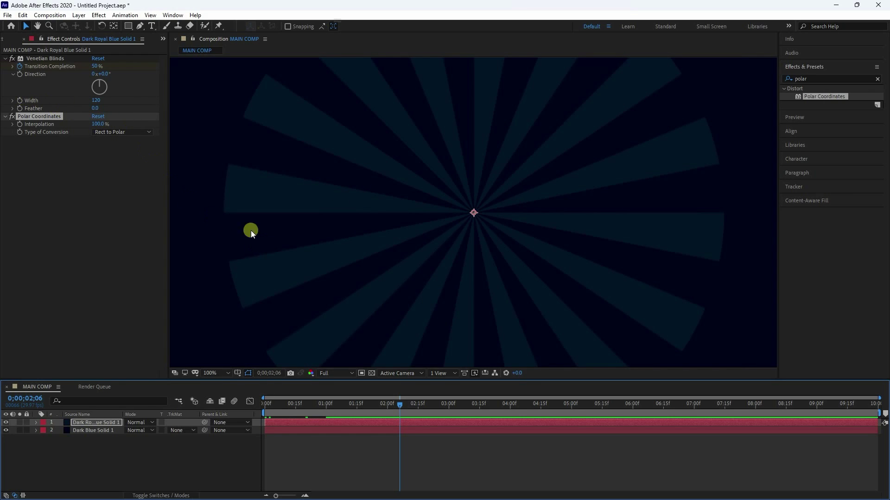
pyautogui.click(98, 101)
pyautogui.write('145')
pyautogui.press('Return')
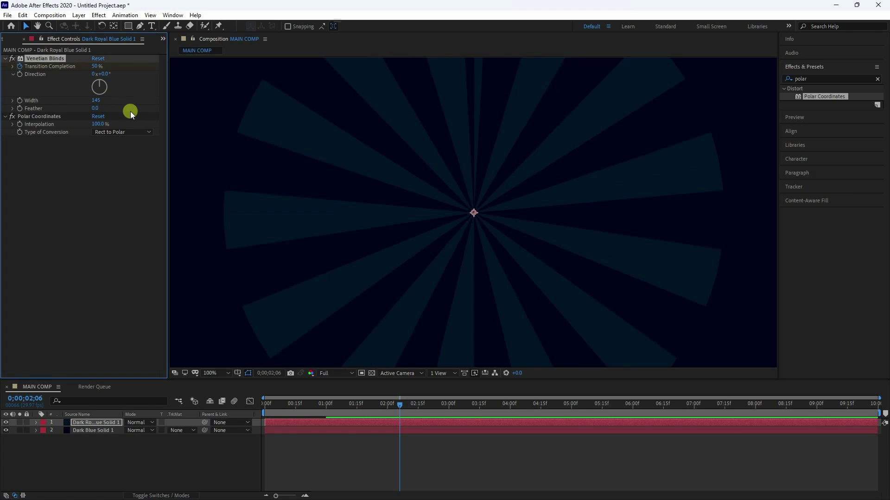
pyautogui.scroll(-2, 480, 237)
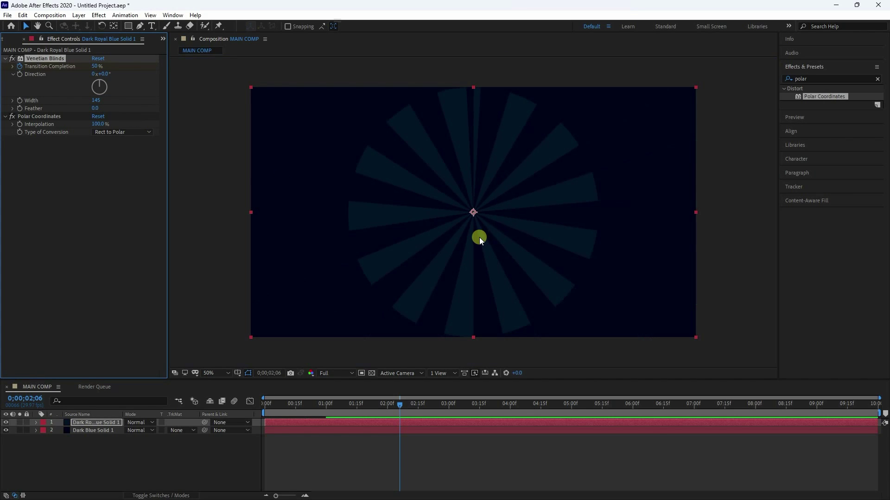
# Step: Set the Venetian Blinds Width on the top solid to 140
pyautogui.click(97, 101)
pyautogui.write('140')
pyautogui.press('Return')
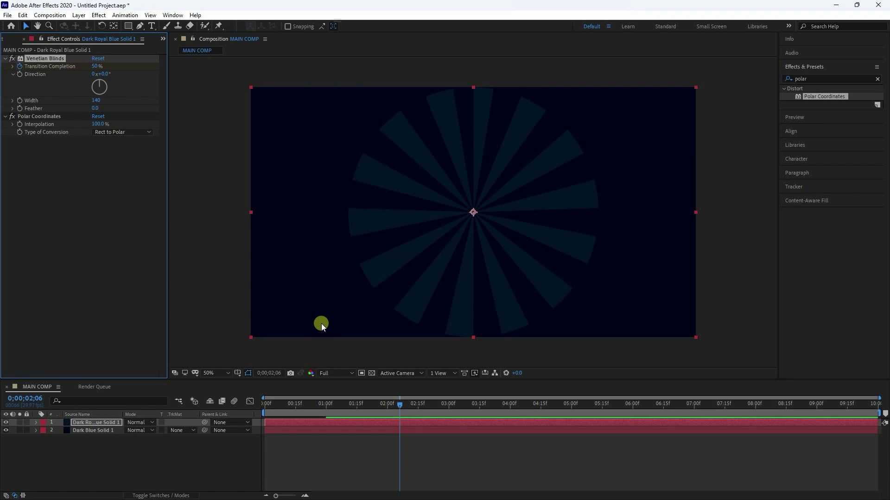
# Step: Add the expression time*50 to the top solid's Rotation, with the current time at the start of the composition
pyautogui.moveTo(400, 406); pyautogui.dragTo(263, 408)
pyautogui.click(84, 425)
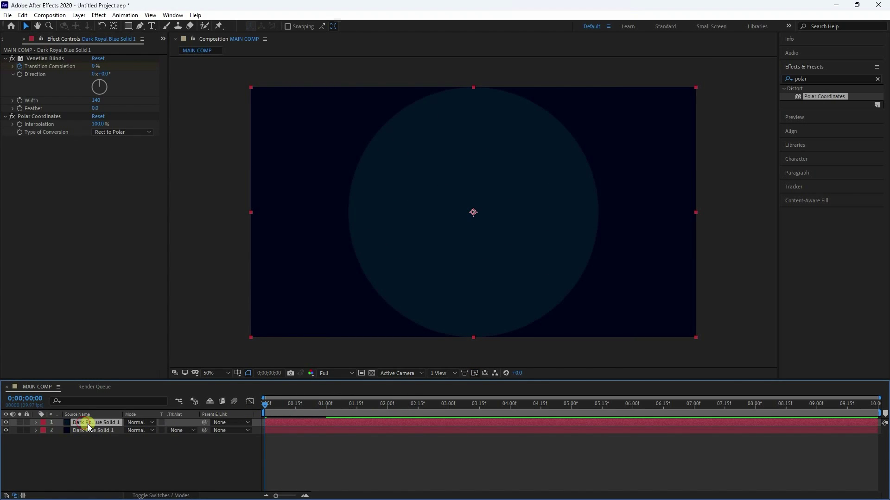
pyautogui.press('r')
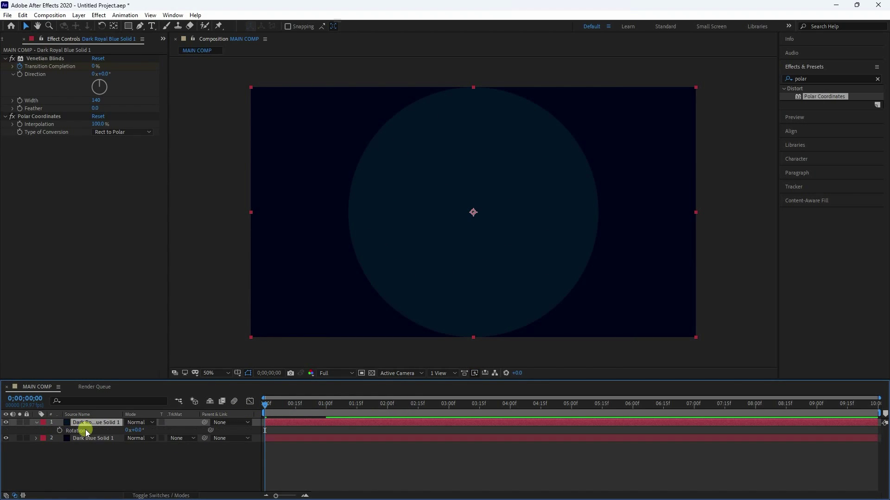
pyautogui.keyDown('alt'); pyautogui.click(59, 432); pyautogui.keyUp('alt')
pyautogui.write('ti')
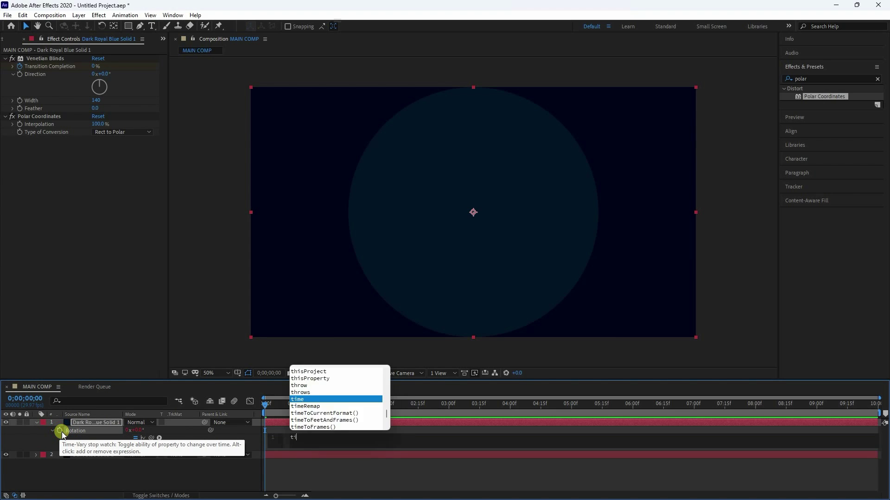
pyautogui.write('me*')
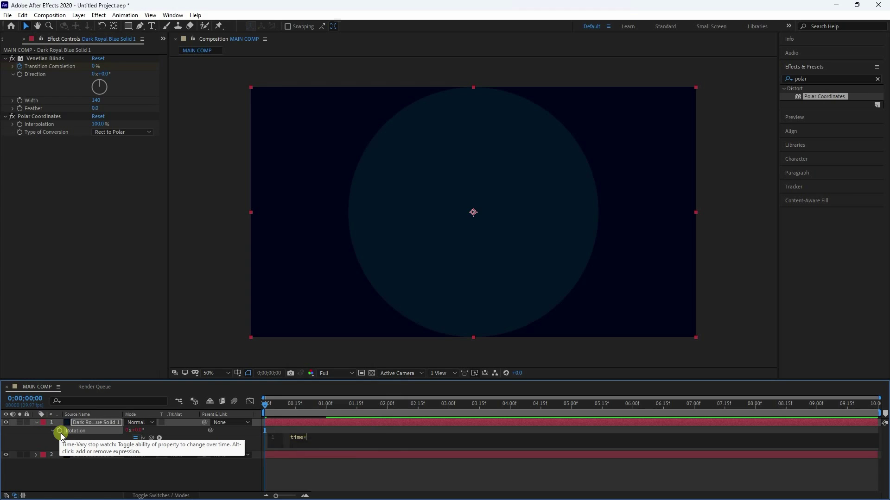
pyautogui.write('50')
pyautogui.click(61, 435)
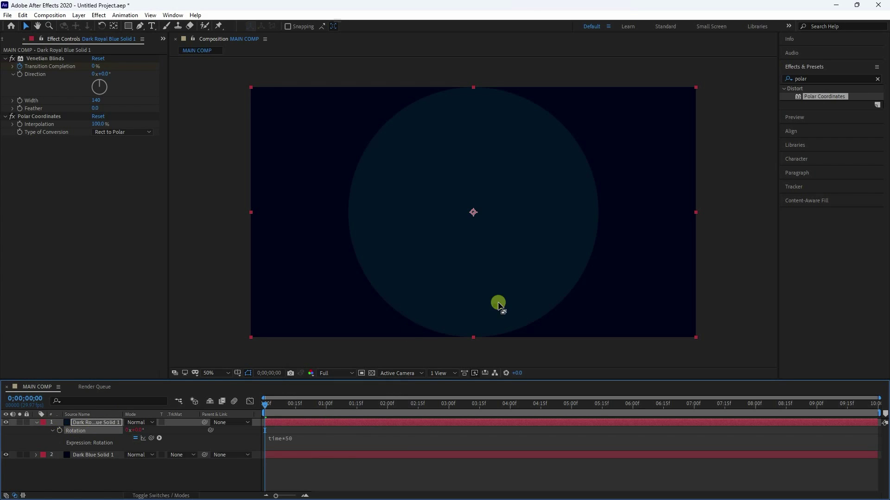
# Step: Preview the rotating sunburst, replaying it from the start of the composition
pyautogui.click(793, 117)
pyautogui.click(825, 93)
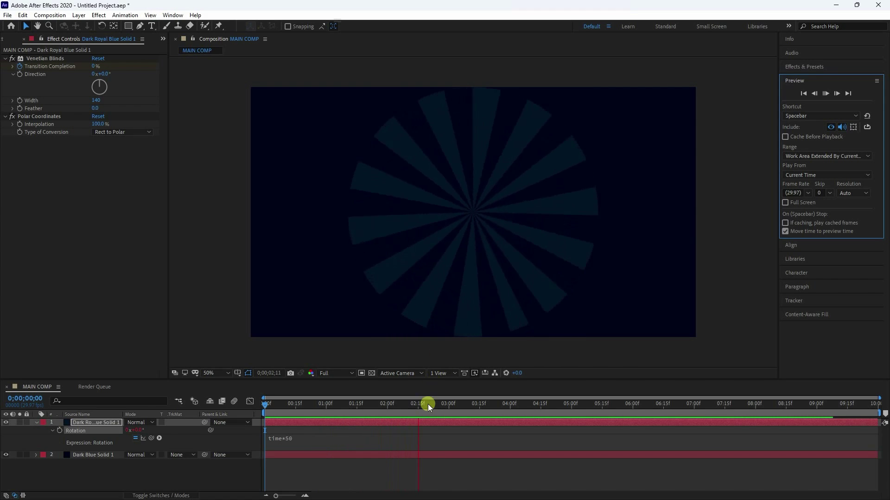
pyautogui.press('space')
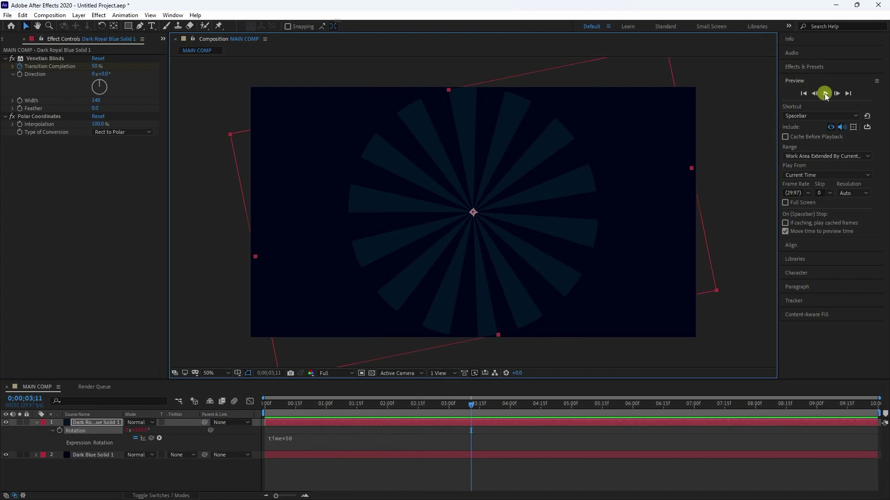
pyautogui.click(825, 95)
pyautogui.click(803, 94)
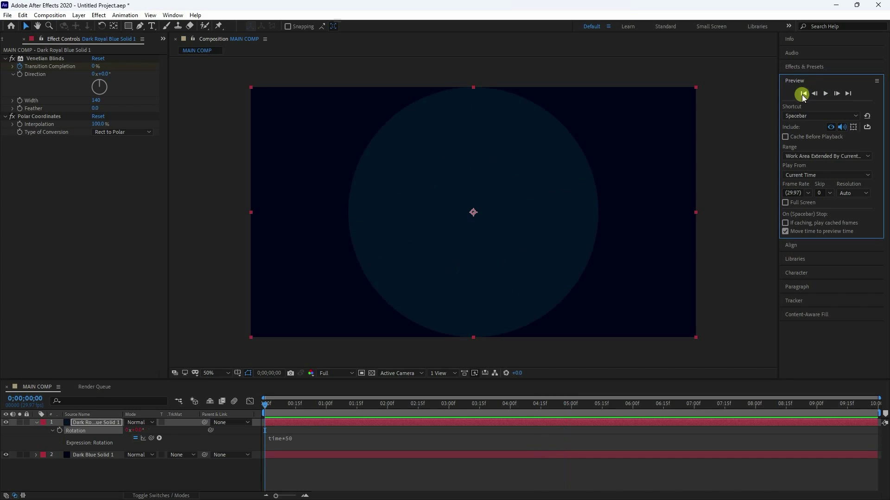
pyautogui.click(825, 93)
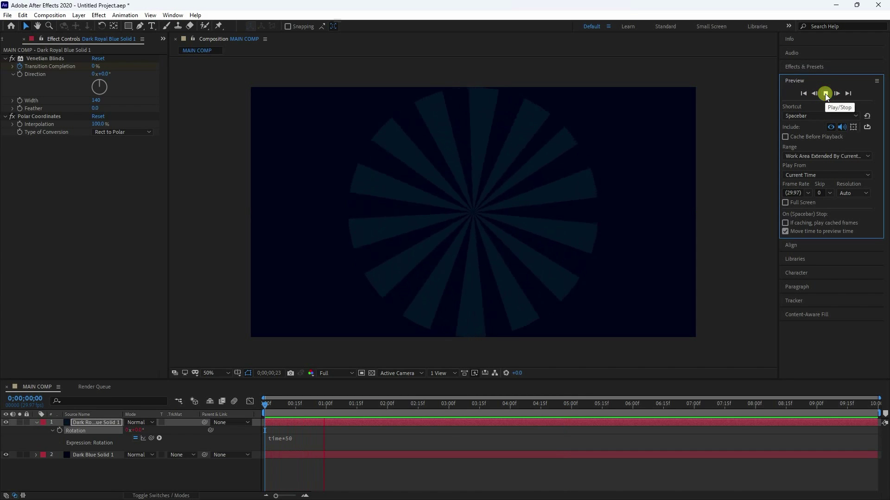
pyautogui.click(824, 94)
# Step: Resize the rotating ray solid to 2500 by 2500 px so the rays cover the whole frame
pyautogui.click(35, 423)
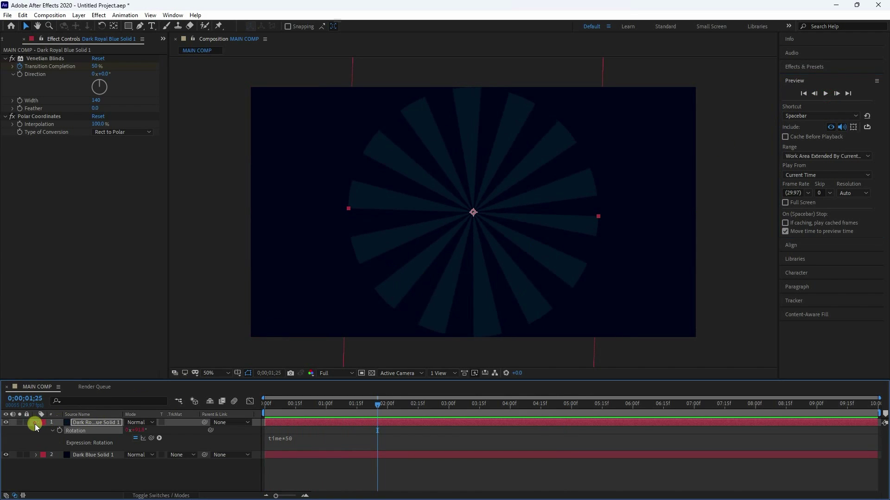
pyautogui.click(79, 16)
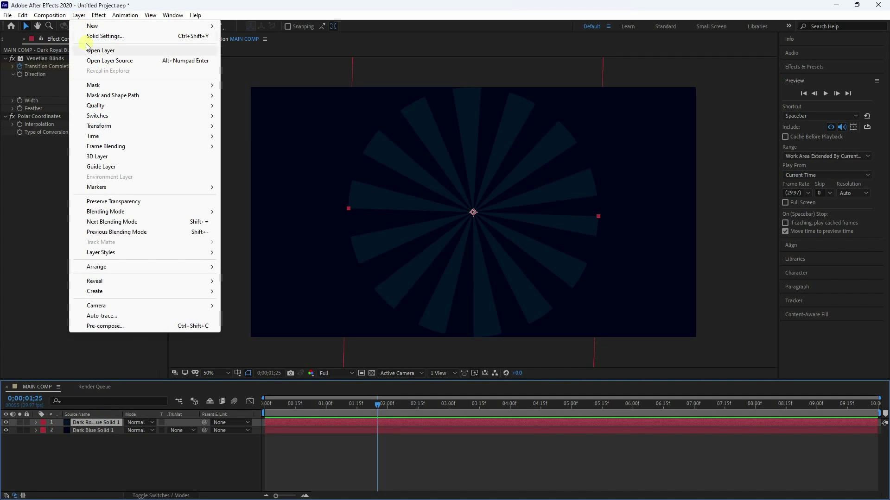
pyautogui.click(84, 420)
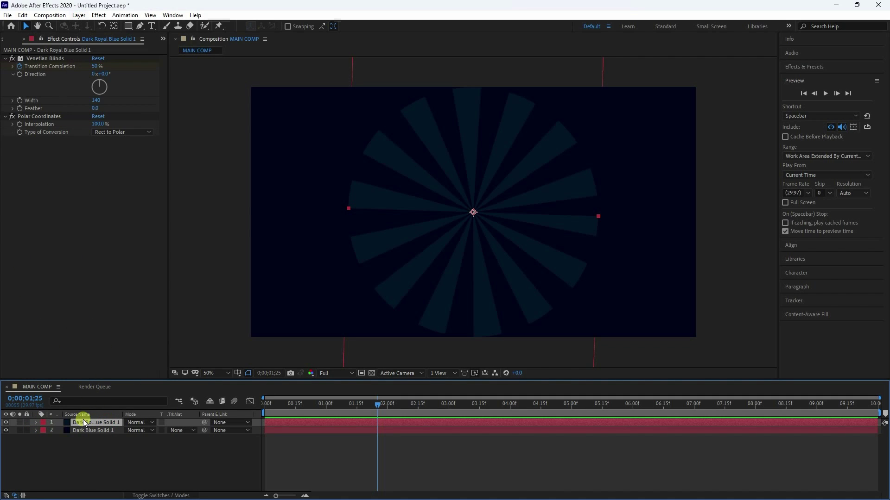
pyautogui.click(79, 15)
pyautogui.click(89, 38)
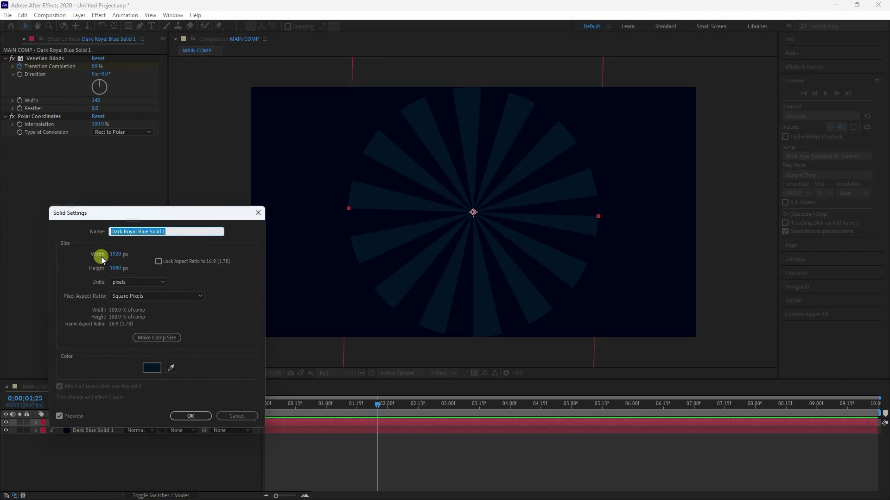
pyautogui.click(114, 254)
pyautogui.write('500')
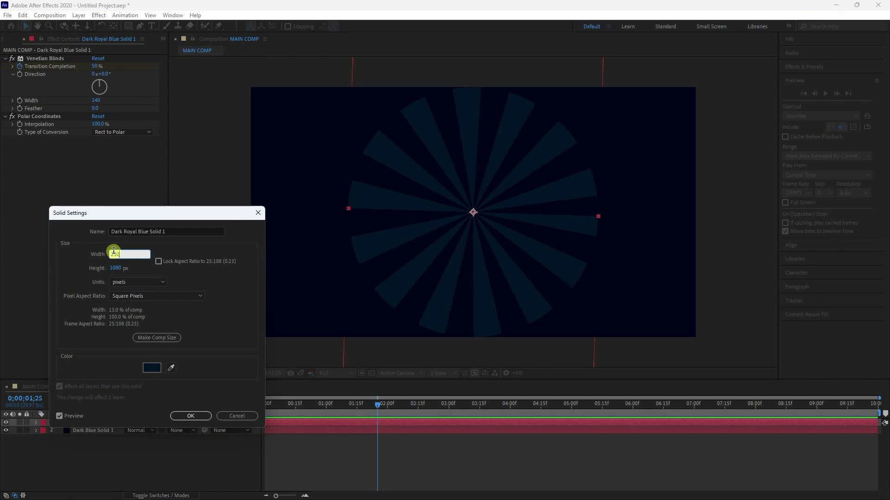
pyautogui.click(113, 269)
pyautogui.write('2500')
pyautogui.click(187, 416)
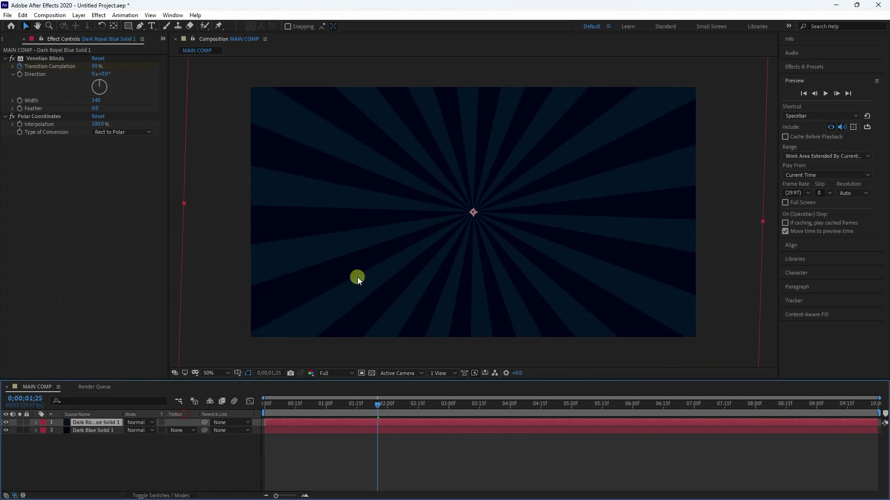
pyautogui.press(',')
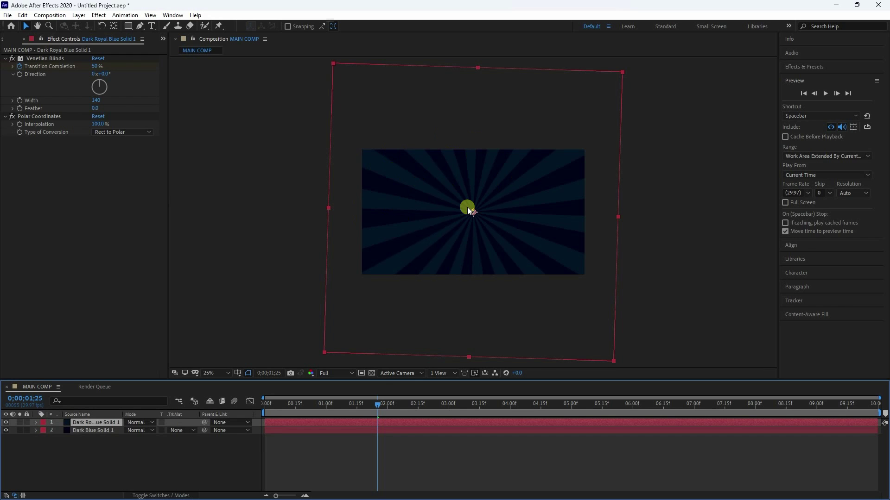
pyautogui.press('.')
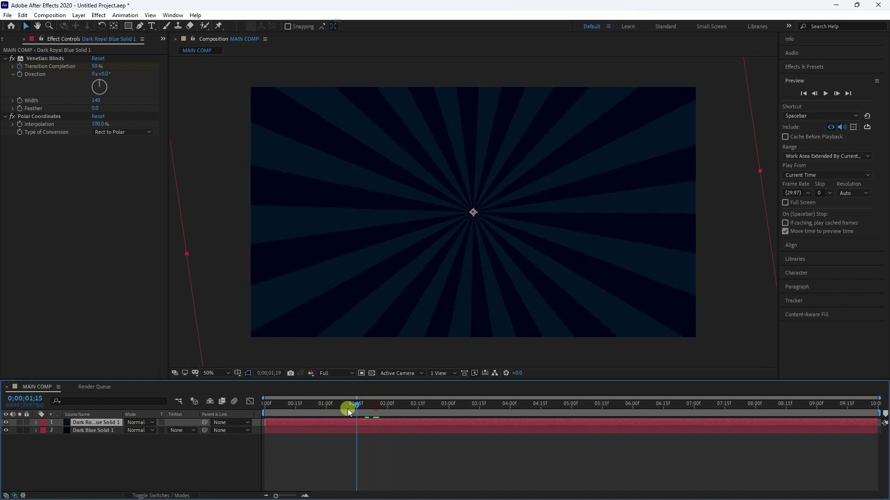
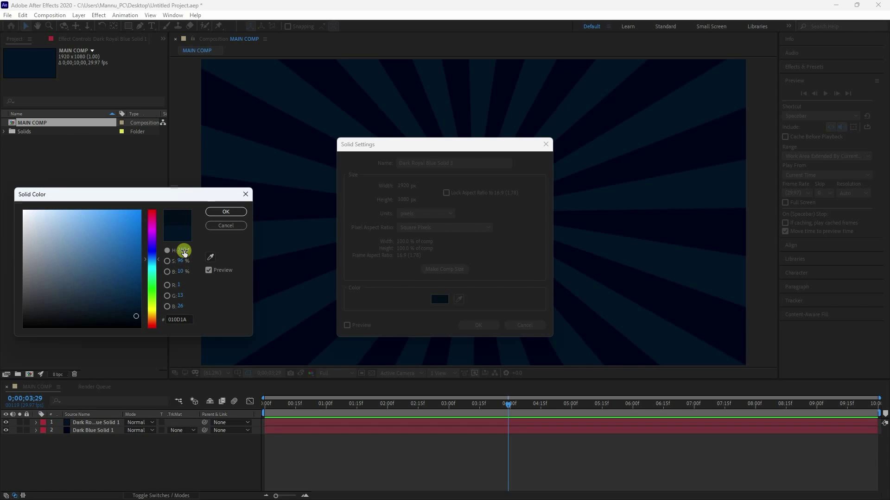
# Step: Create a new 1920 by 1080 px solid with its color hue set to 205° (010F1A)
pyautogui.write('205')
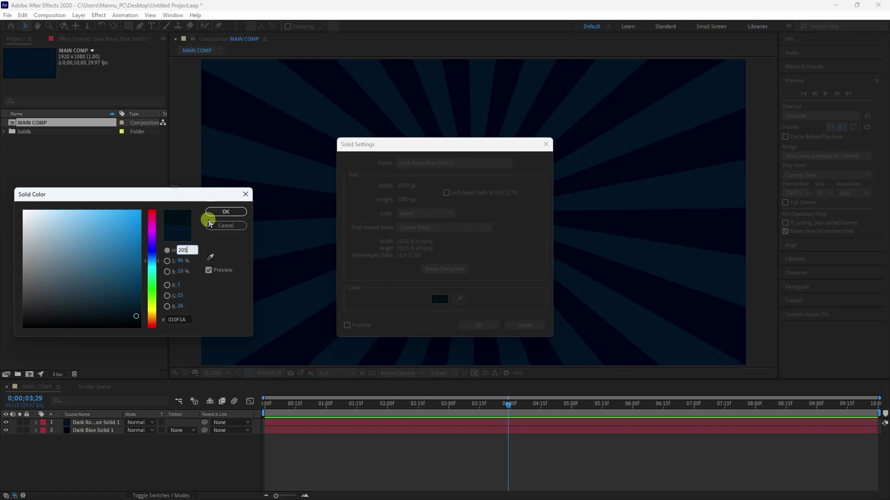
pyautogui.click(226, 212)
pyautogui.click(221, 213)
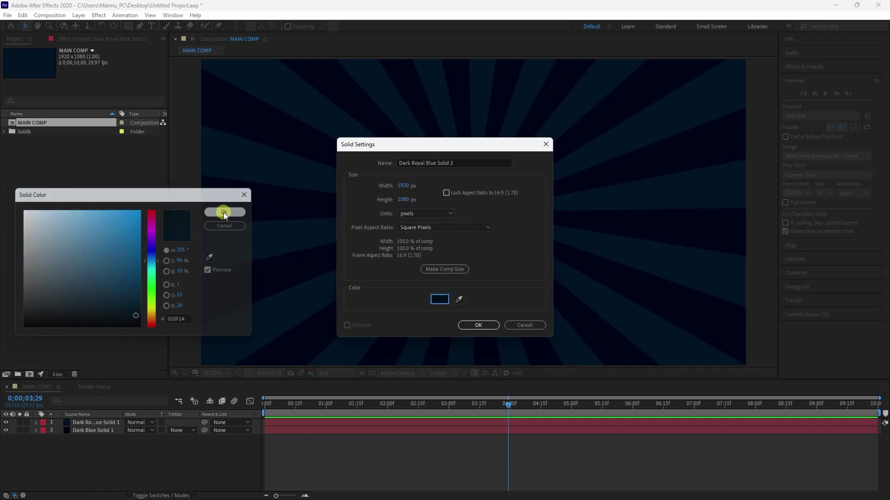
pyautogui.click(439, 310)
pyautogui.click(478, 324)
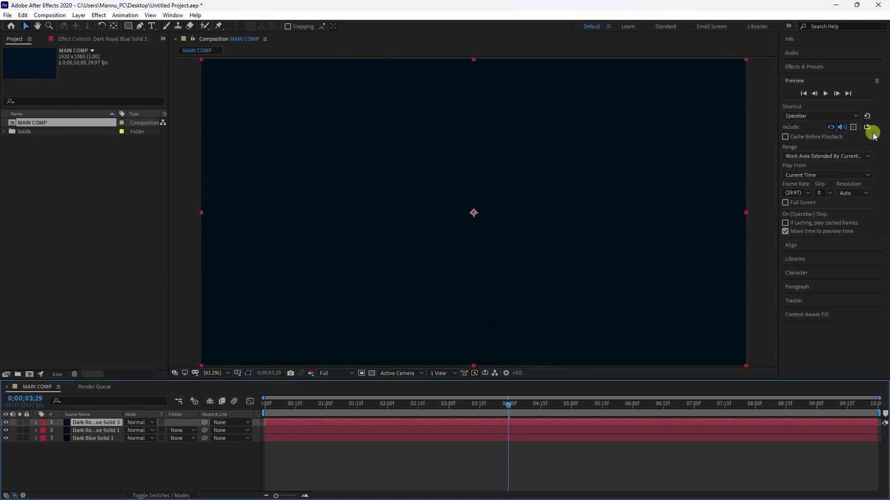
# Step: Find the CC HexTile effect and apply it to the new top solid
pyautogui.click(806, 67)
pyautogui.click(811, 78)
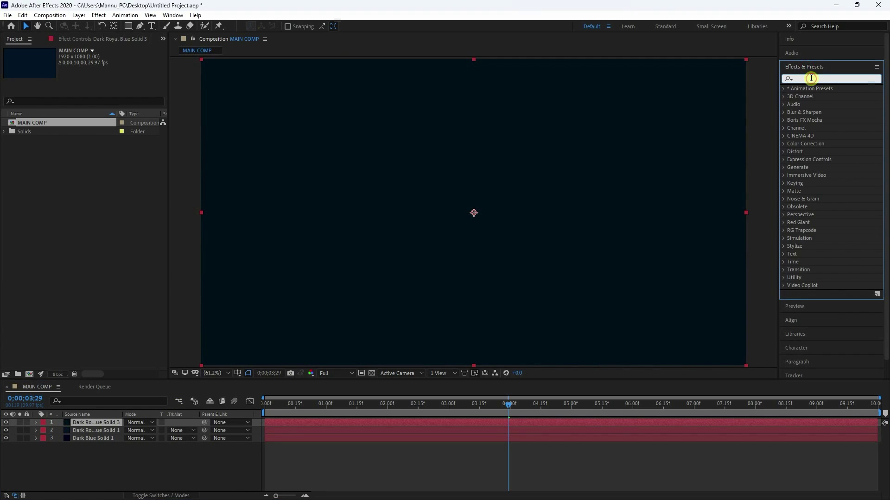
pyautogui.write('cc hex')
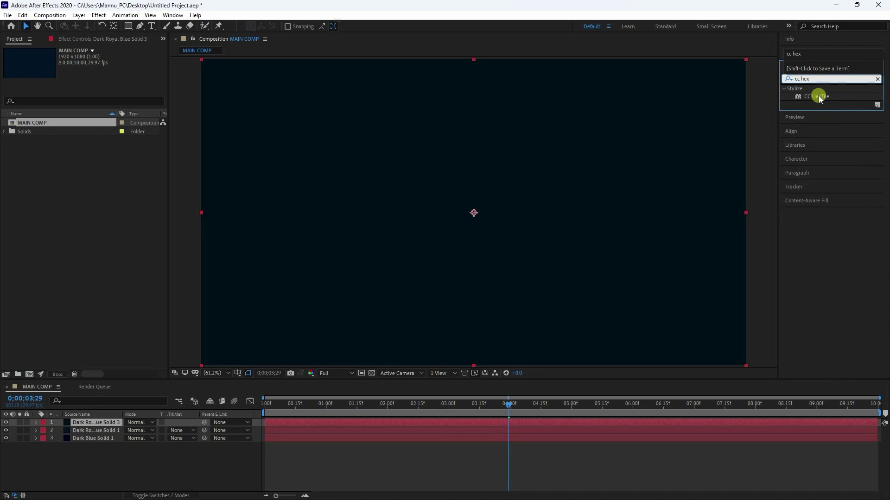
pyautogui.moveTo(819, 96); pyautogui.dragTo(101, 425)
pyautogui.press('/')
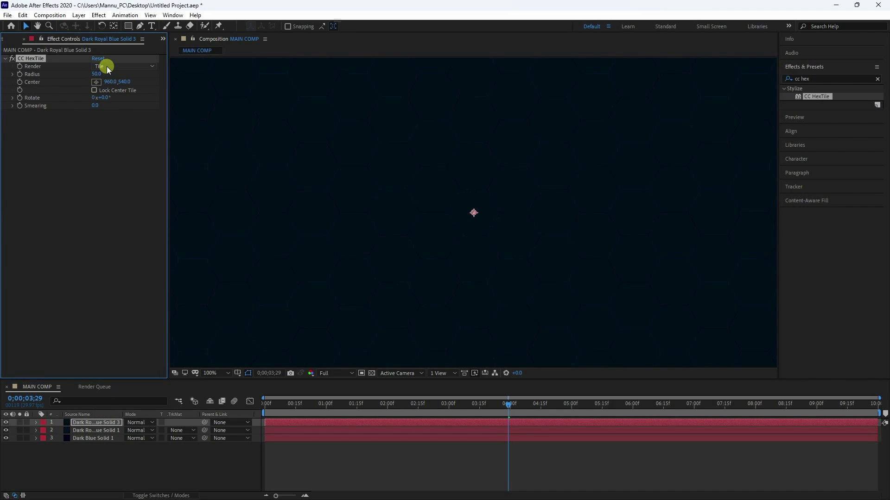
# Step: Set the CC HexTile Radius to 10 and Rotate to 20°
pyautogui.click(95, 74)
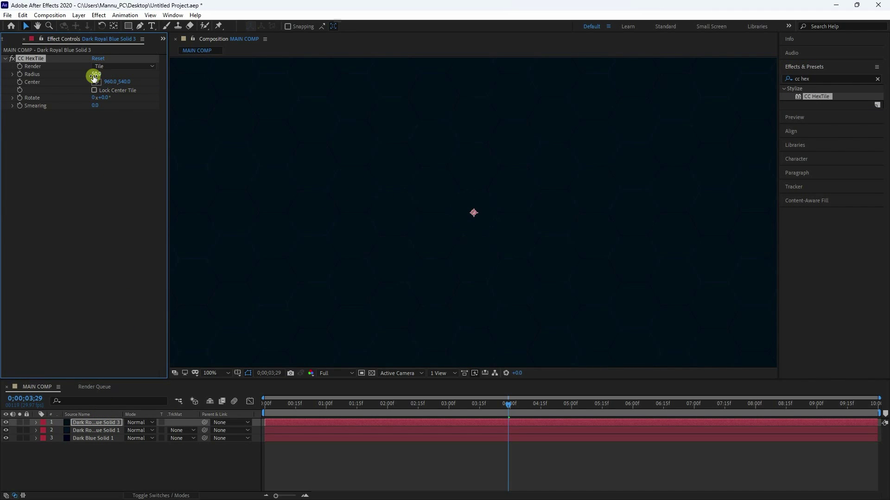
pyautogui.click(106, 99)
pyautogui.write('20')
pyautogui.press('Return')
# Step: Set the hex-tiled solid's blending mode to Screen and inspect the hexagon texture over the rays up close
pyautogui.click(146, 423)
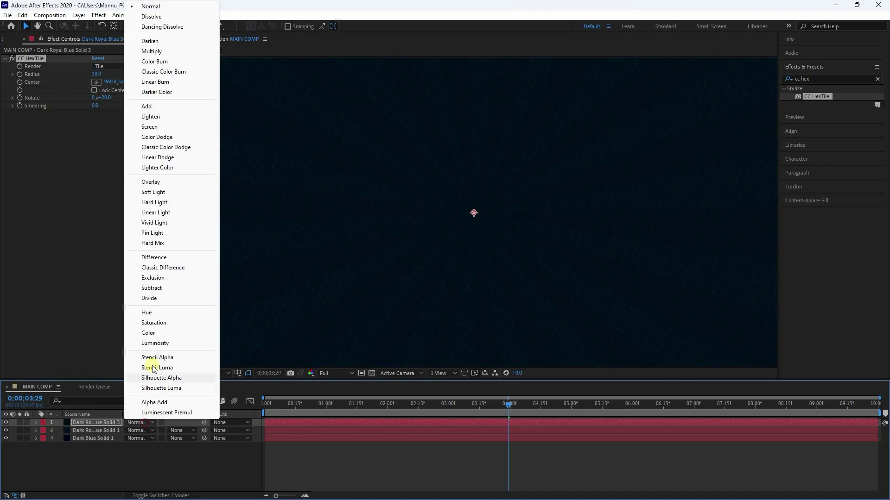
pyautogui.click(149, 127)
pyautogui.press(',')
pyautogui.press(',')
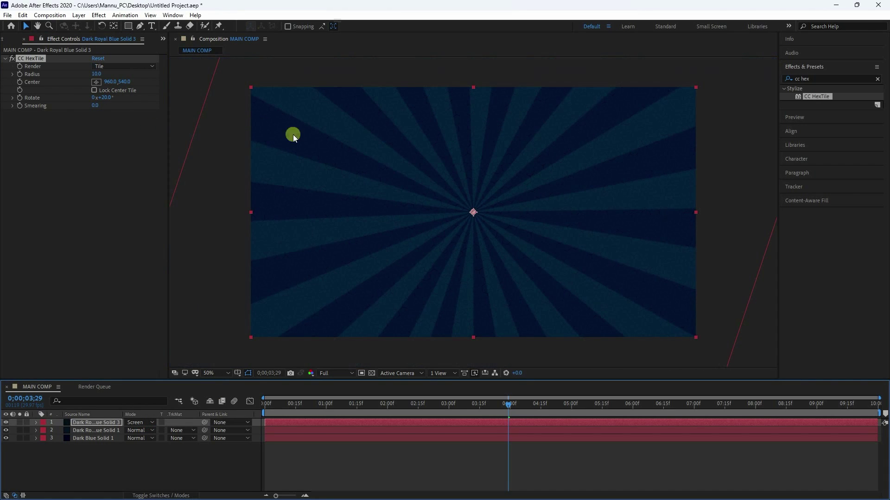
pyautogui.press('.')
pyautogui.press('.')
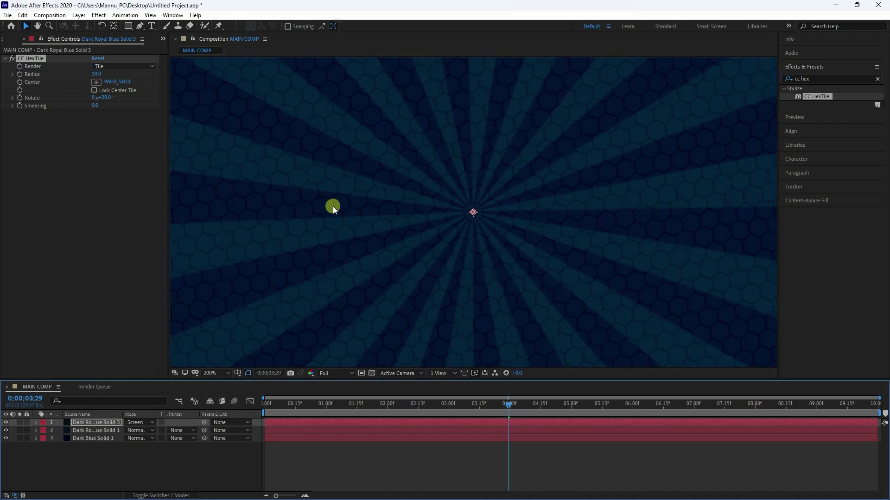
pyautogui.moveTo(333, 206); pyautogui.dragTo(467, 202)
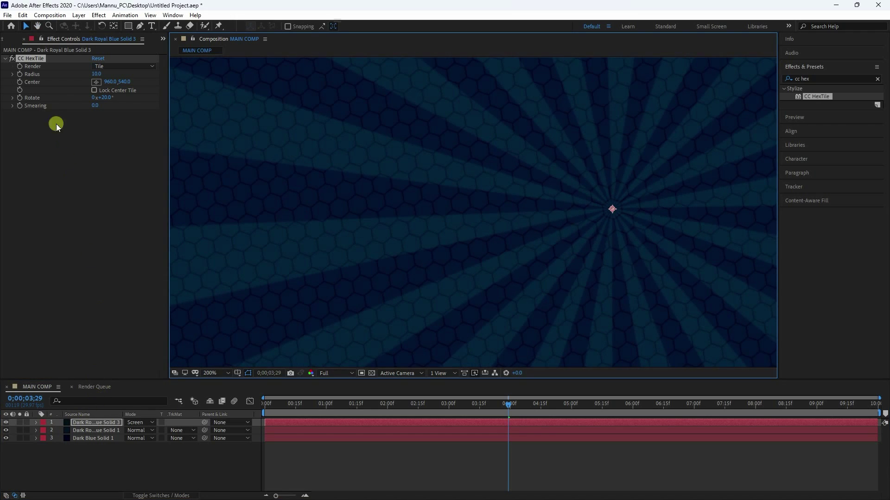
# Step: Duplicate the CC HexTile effect on the top solid and fit the whole composition in the viewer
pyautogui.click(31, 60)
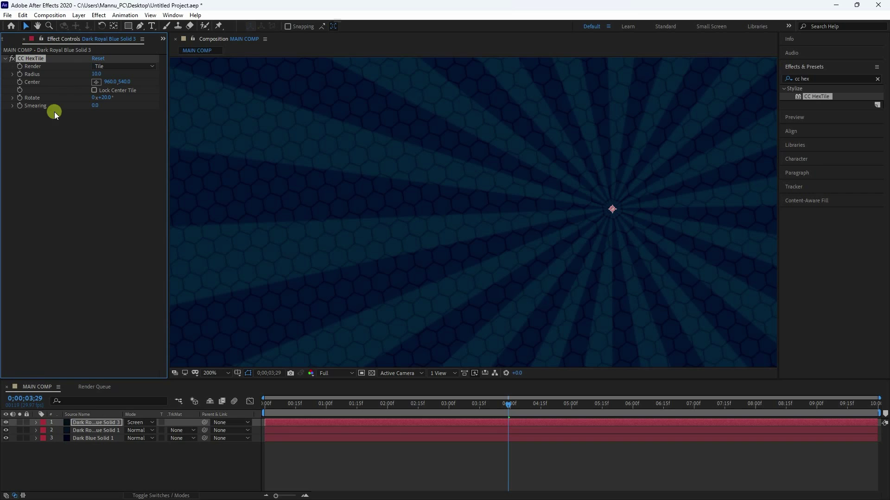
pyautogui.hotkey('ctrl', 'd')
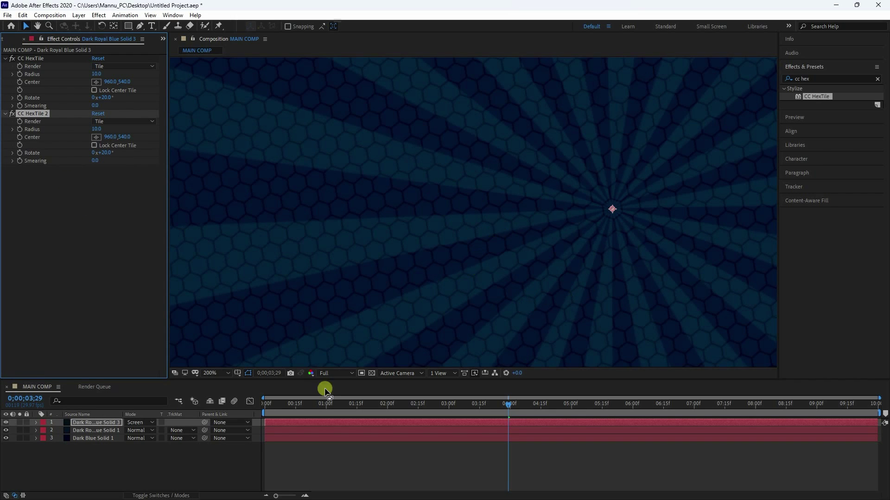
pyautogui.click(227, 373)
pyautogui.click(228, 219)
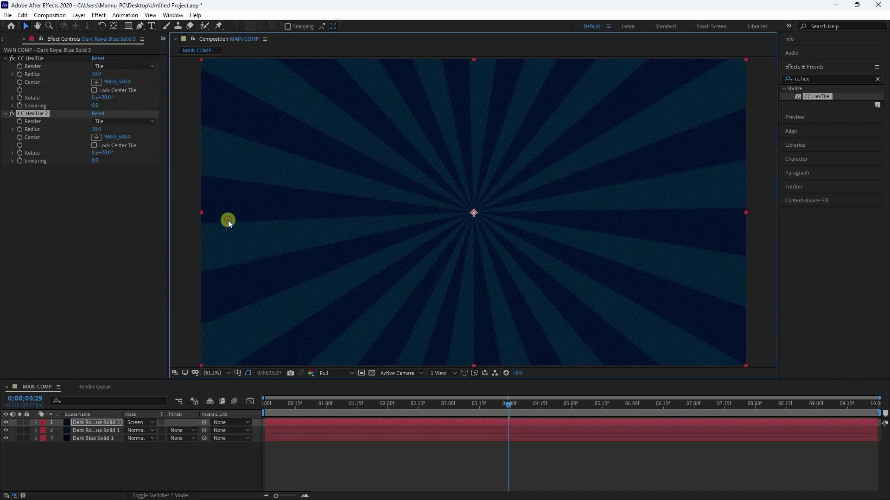
# Step: Play the hex-textured sunburst animation from the start of the composition
pyautogui.click(799, 117)
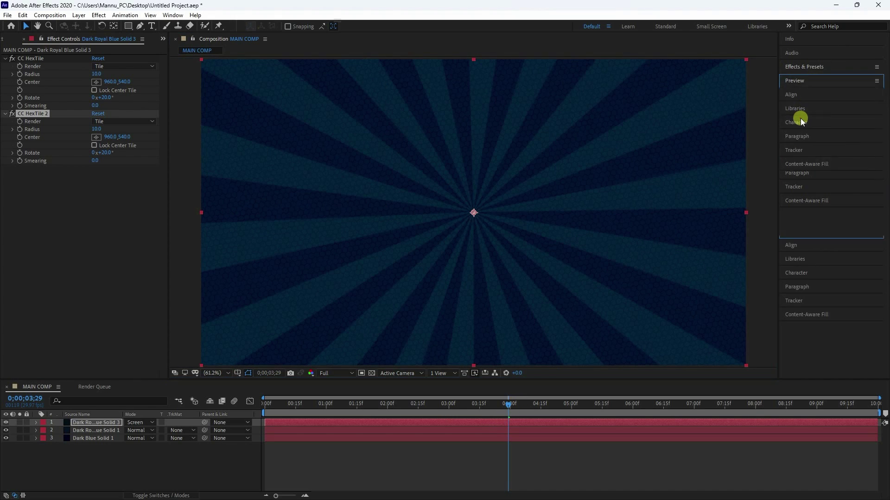
pyautogui.click(803, 93)
pyautogui.click(825, 93)
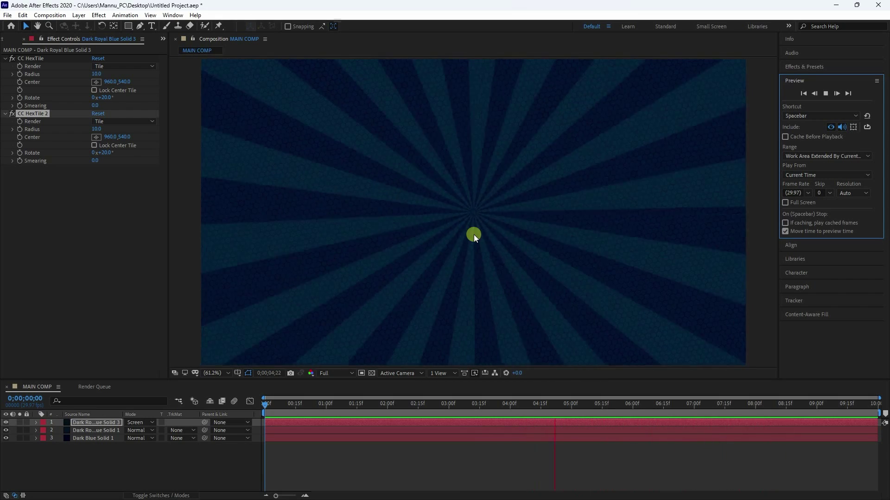
# Step: Stop the preview and create a 10-second composition named TEXT with the HDTV 1080 29.97 preset
pyautogui.click(826, 93)
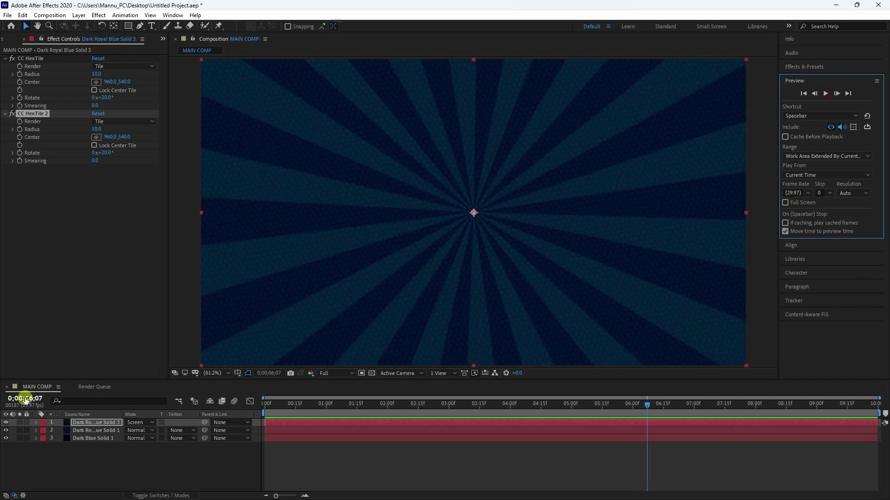
pyautogui.click(4, 38)
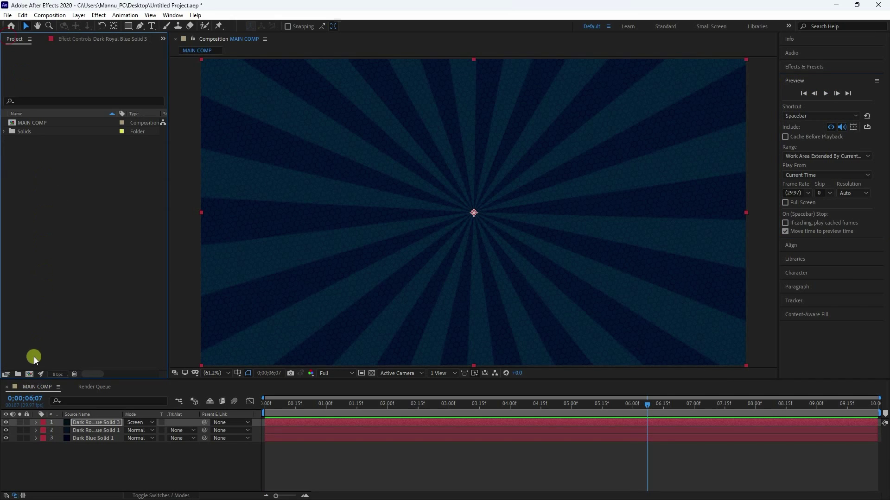
pyautogui.click(31, 374)
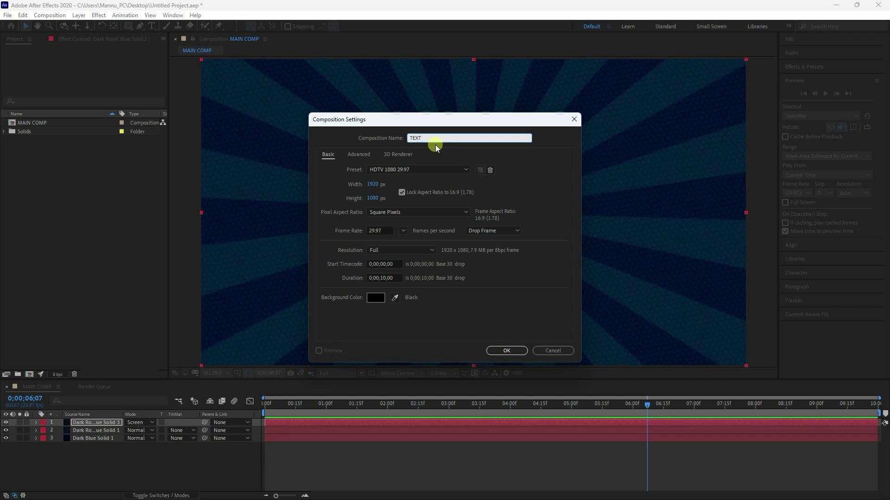
pyautogui.click(507, 351)
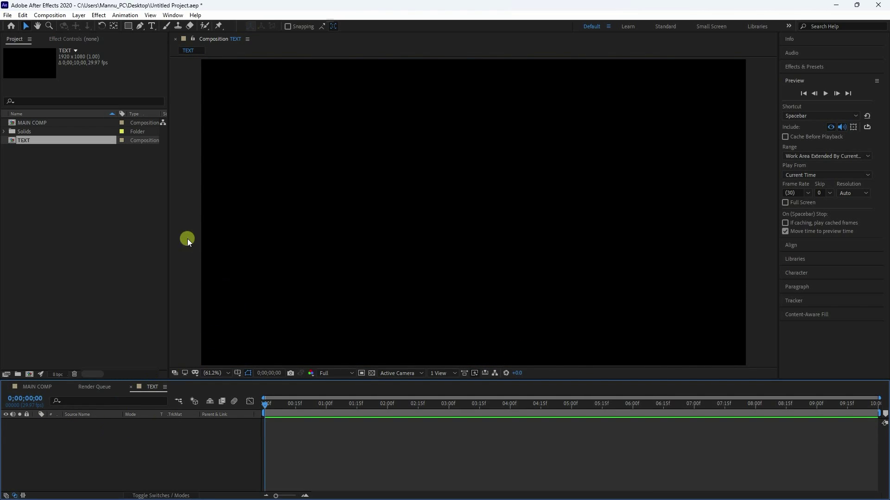
pyautogui.click(71, 387)
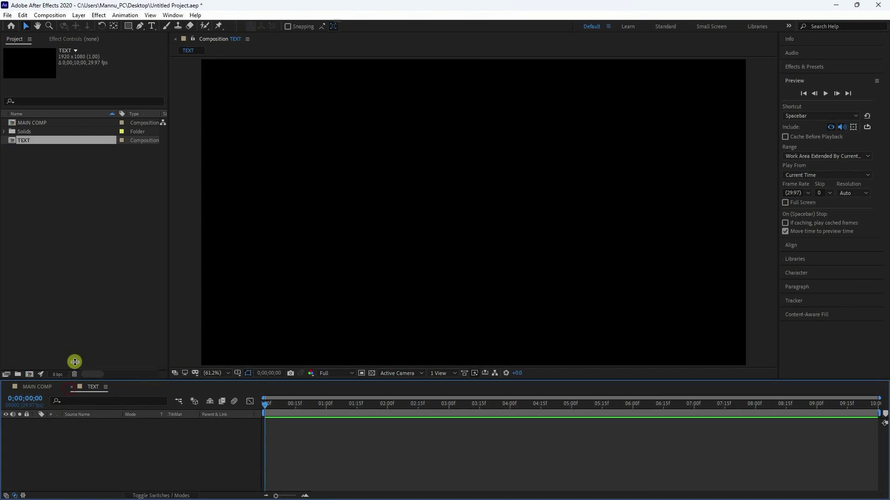
# Step: Add a text layer reading "DEEWAAR" in the TEXT composition
pyautogui.click(151, 26)
pyautogui.click(334, 171)
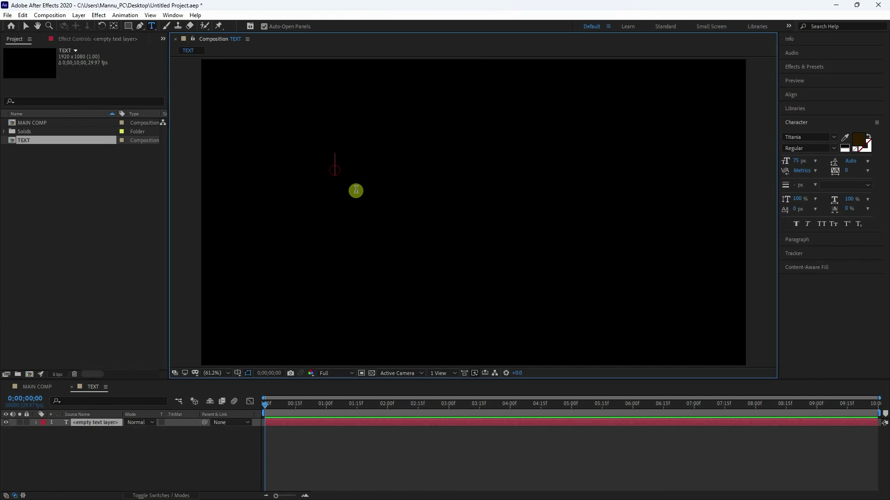
pyautogui.write('DEE')
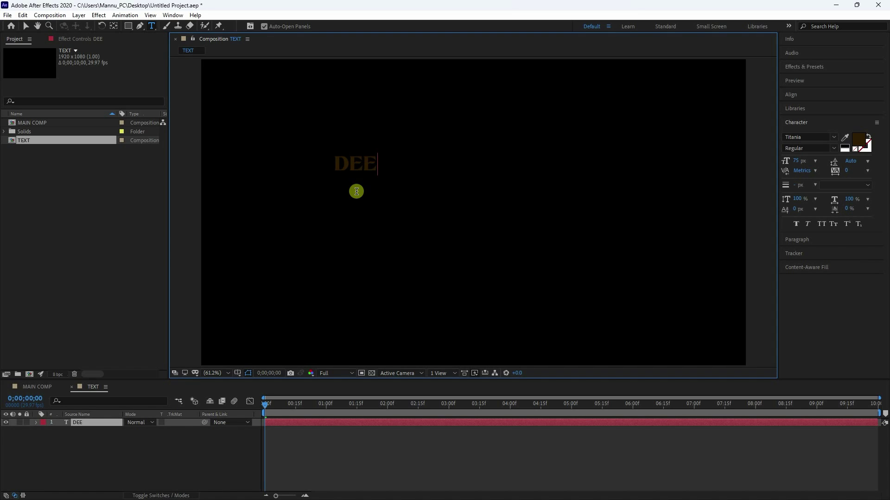
pyautogui.write('WAAR')
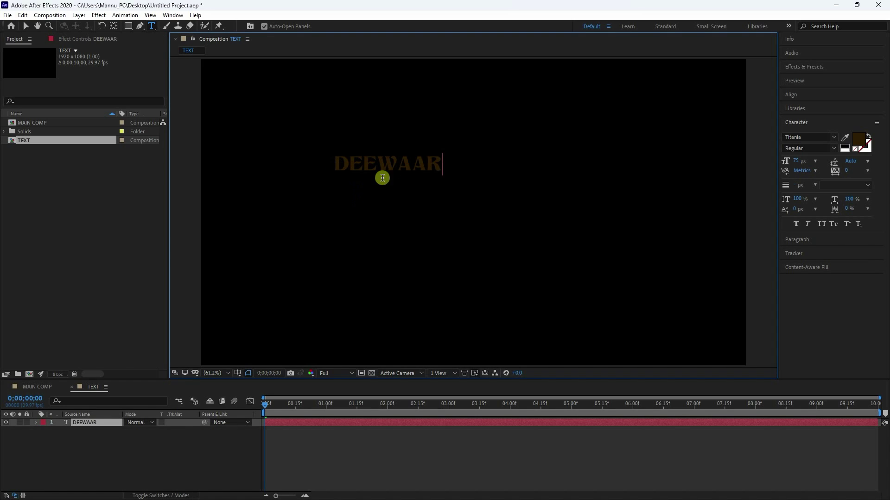
pyautogui.click(25, 27)
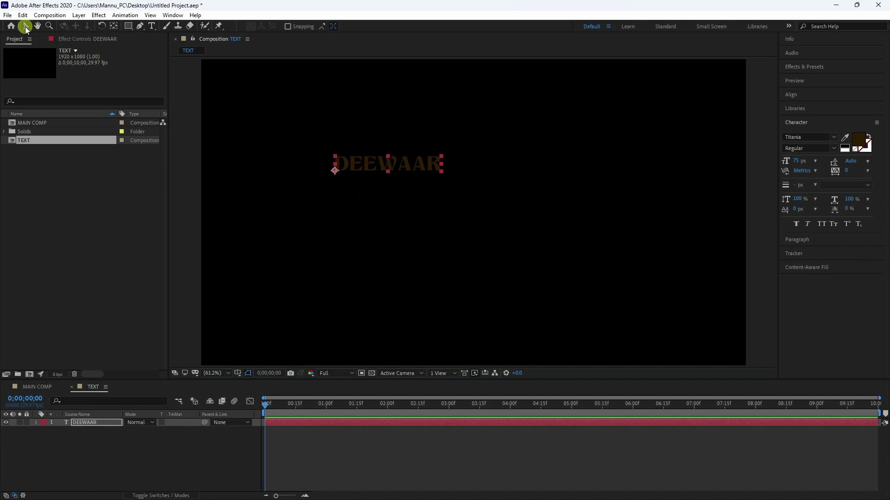
# Step: Set the fill colour of the DEEWAAR text to white, FFFFFF
pyautogui.click(857, 139)
pyautogui.write('ffffff')
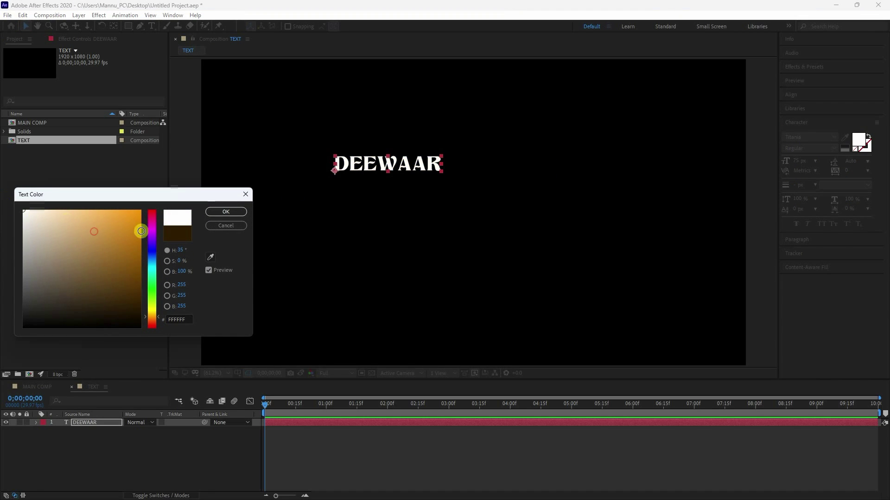
pyautogui.click(236, 211)
# Step: Enlarge the DEEWAAR text to a font size of 250 px
pyautogui.moveTo(797, 163); pyautogui.dragTo(882, 166)
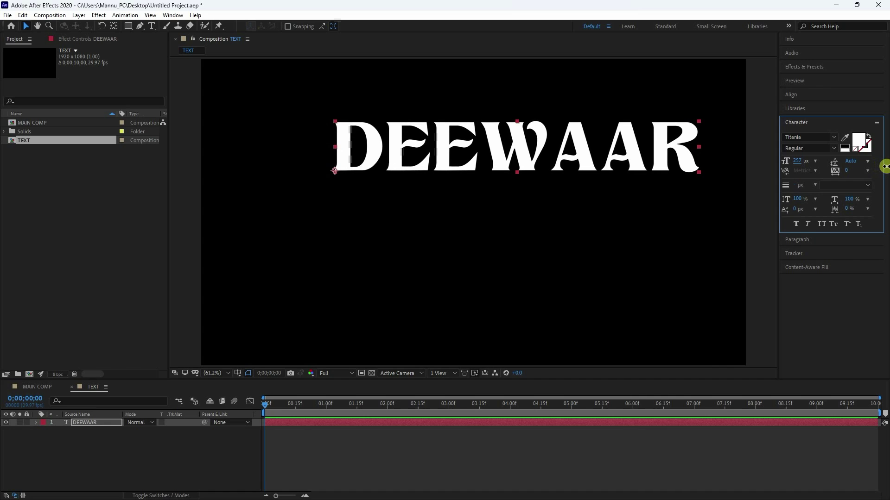
pyautogui.click(796, 160)
pyautogui.press('BackSpace')
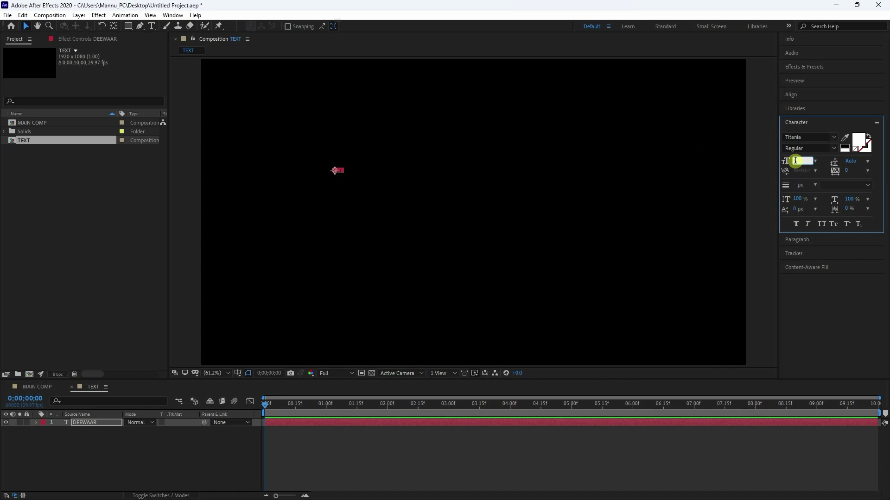
pyautogui.write('250')
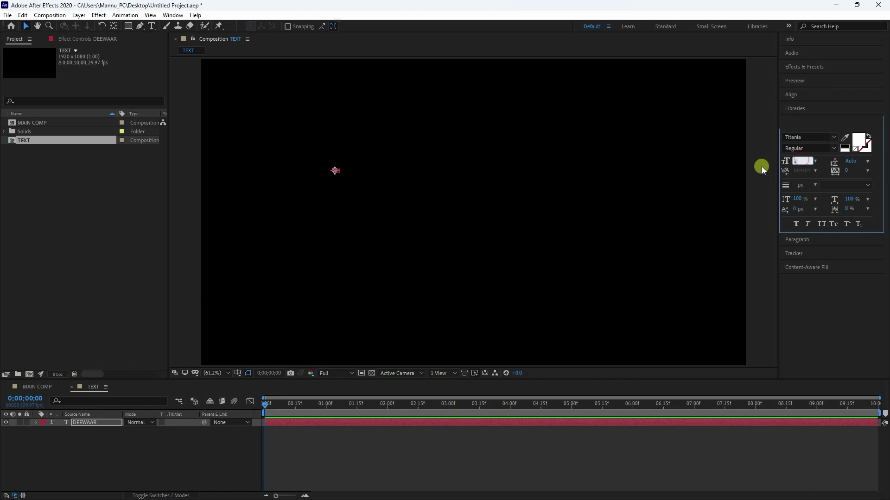
pyautogui.press('Return')
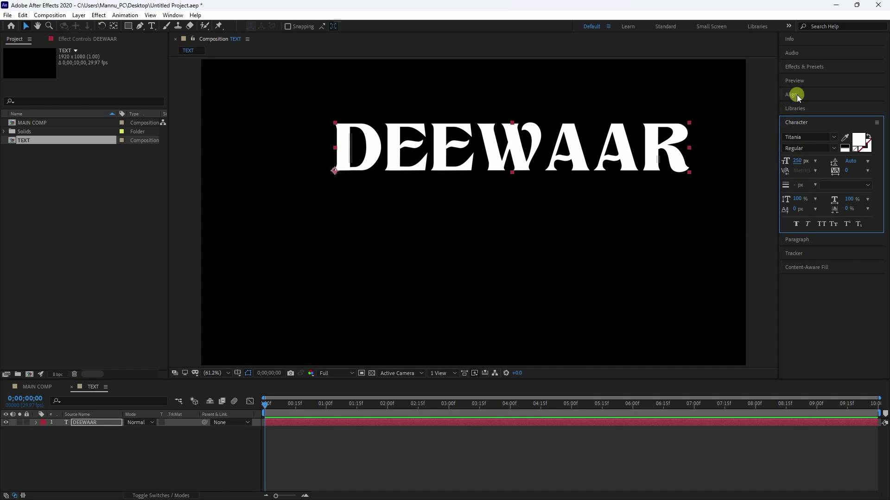
# Step: Centre the DEEWAAR text horizontally and vertically in the composition and move its anchor point to the text's centre
pyautogui.click(793, 94)
pyautogui.click(804, 118)
pyautogui.click(850, 117)
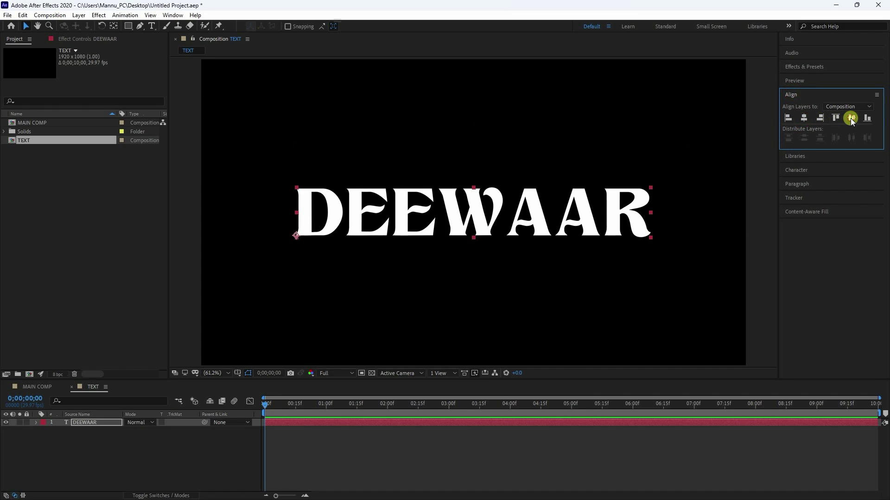
pyautogui.hotkey('ctrl', 'alt', 'Home')
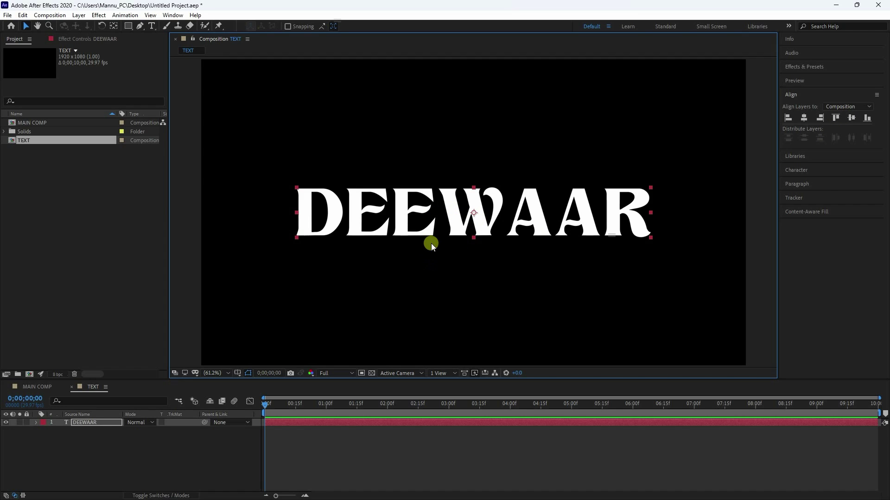
# Step: Duplicate the DEEWAAR text layer and place the copy directly below the original line
pyautogui.click(86, 424)
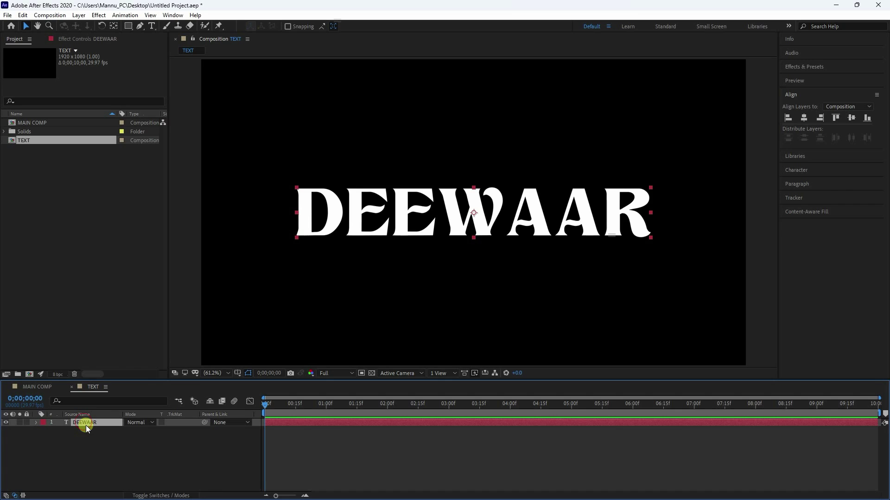
pyautogui.hotkey('ctrl', 'd')
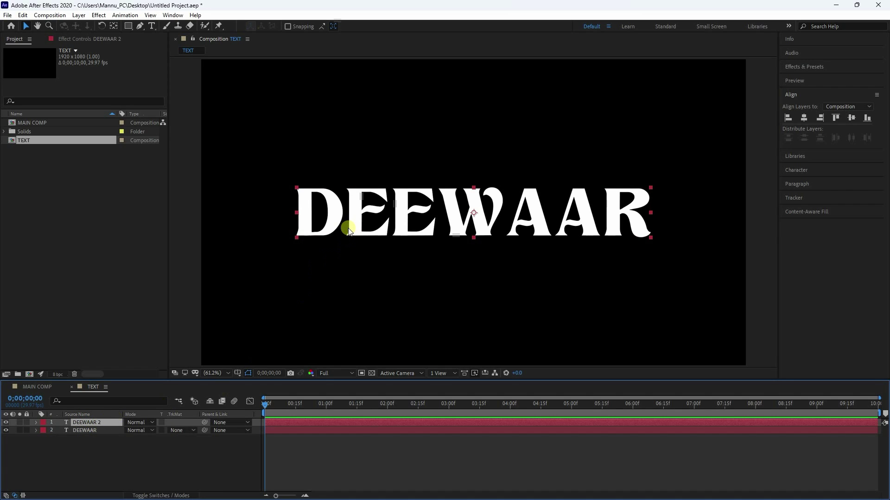
pyautogui.moveTo(356, 227); pyautogui.dragTo(345, 288)
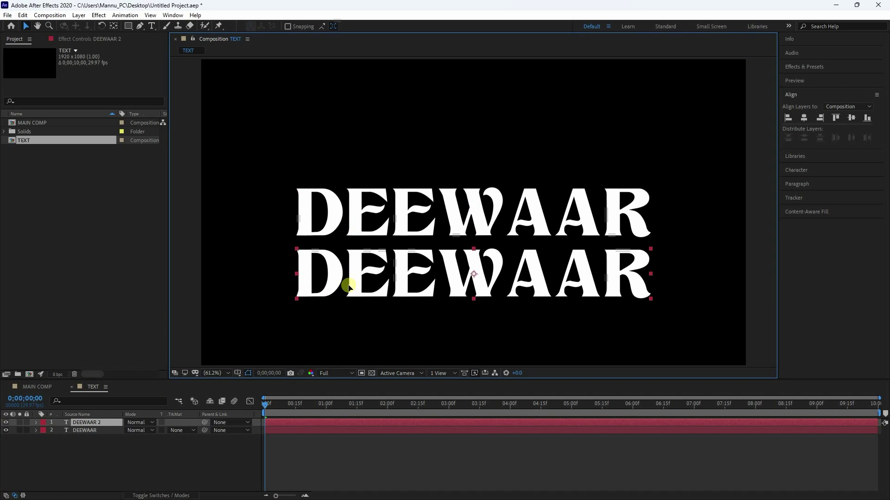
# Step: Replace the wording of the lower text copy with "Yash Chopra"
pyautogui.click(151, 26)
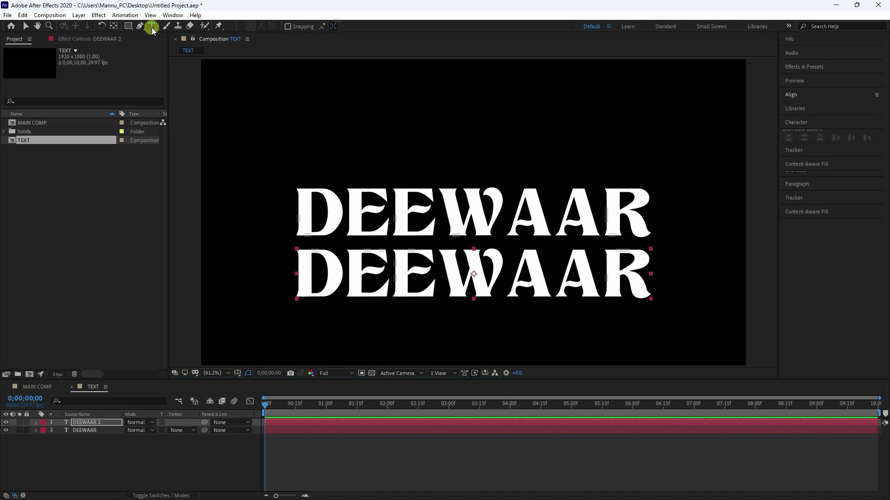
pyautogui.click(347, 267)
pyautogui.doubleClick(348, 268)
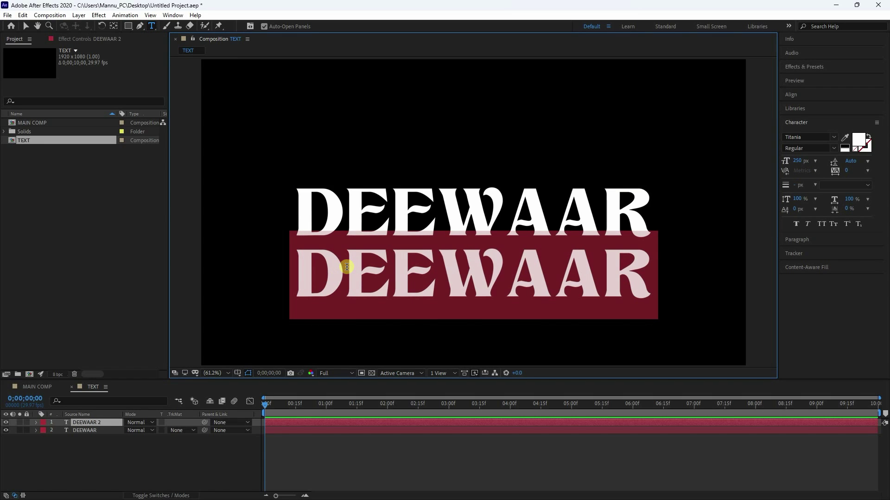
pyautogui.write('Yash Ch')
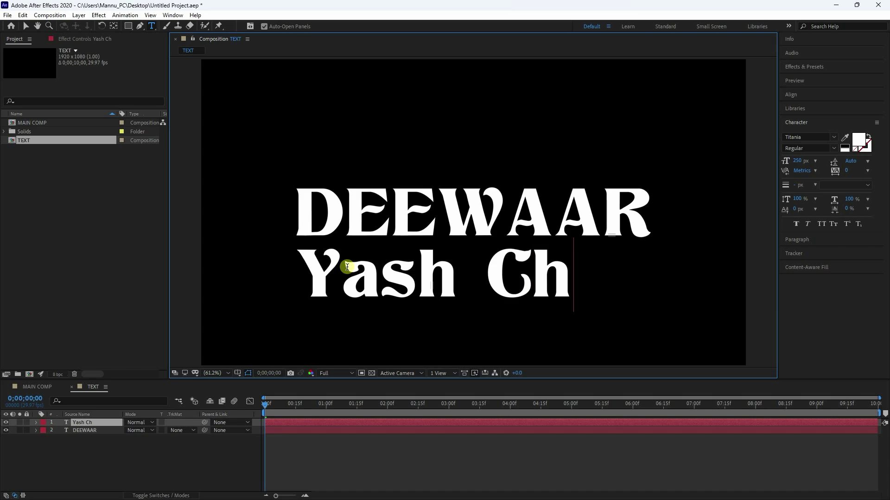
pyautogui.write('opra')
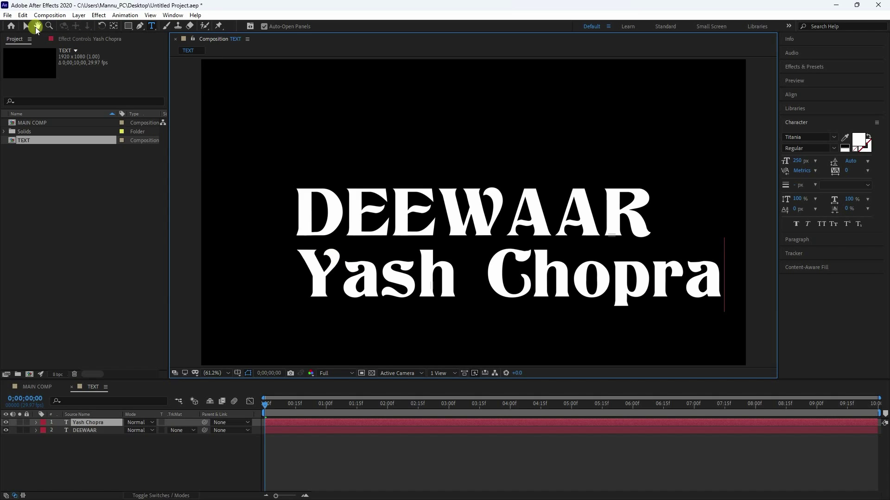
pyautogui.click(36, 27)
# Step: Set the font size of the "Yash Chopra" line to 75 px
pyautogui.click(798, 161)
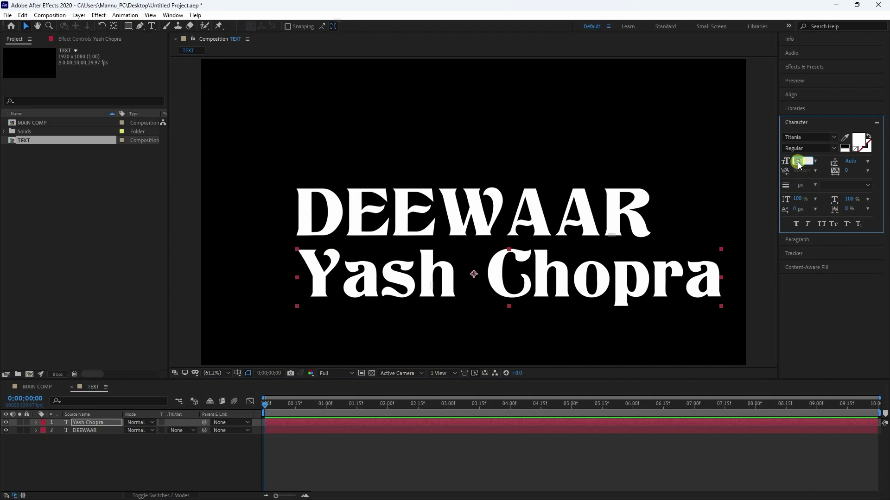
pyautogui.write('75')
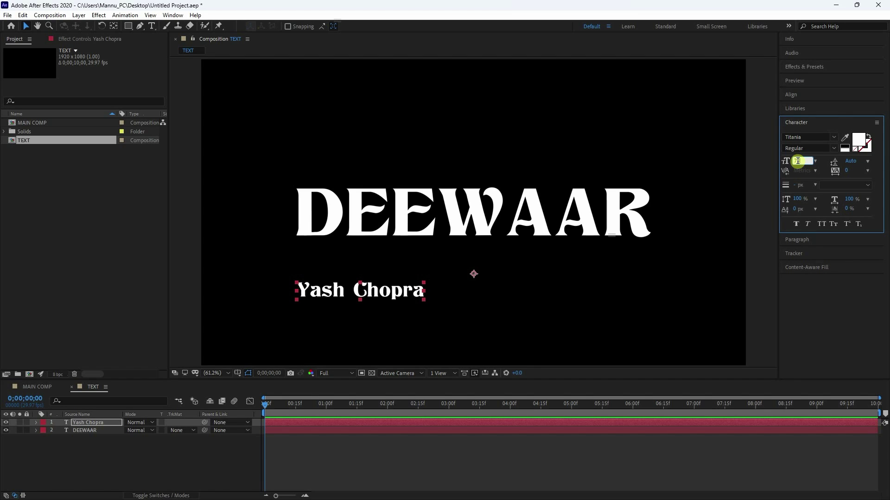
pyautogui.press('Return')
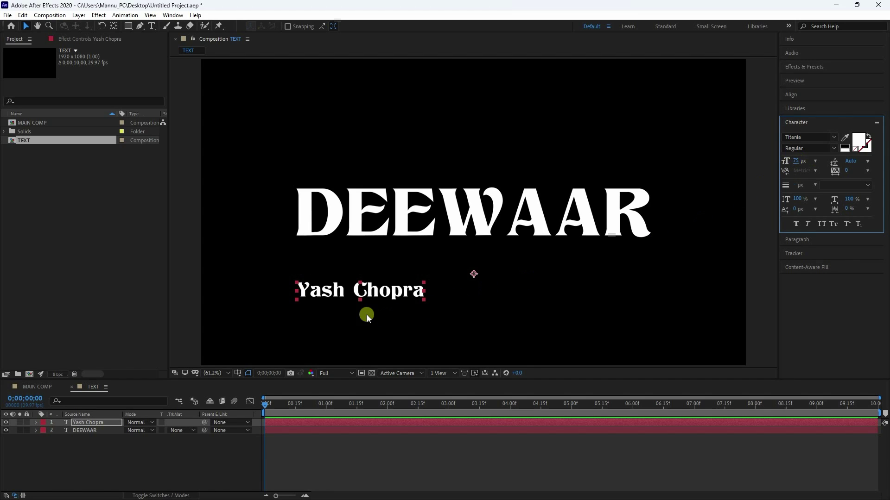
# Step: Centre the "Yash Chopra" line horizontally in the composition and move it up close beneath DEEWAAR
pyautogui.click(806, 95)
pyautogui.click(804, 118)
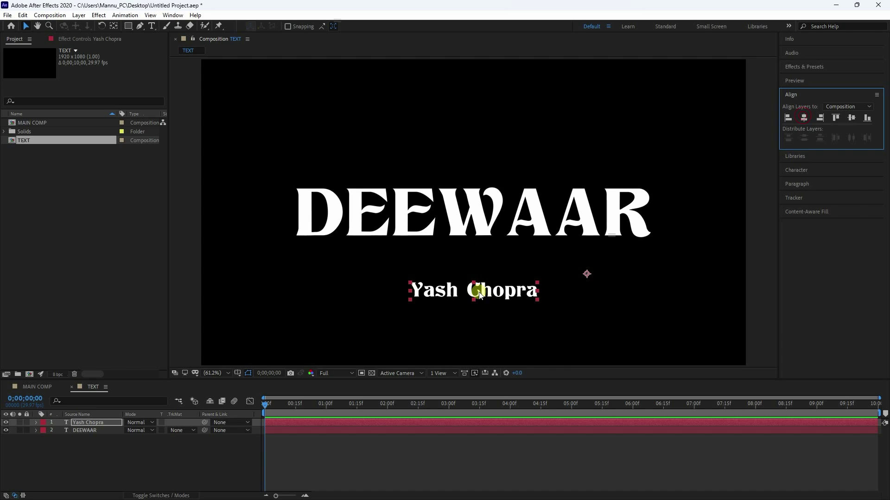
pyautogui.moveTo(479, 296); pyautogui.dragTo(469, 260)
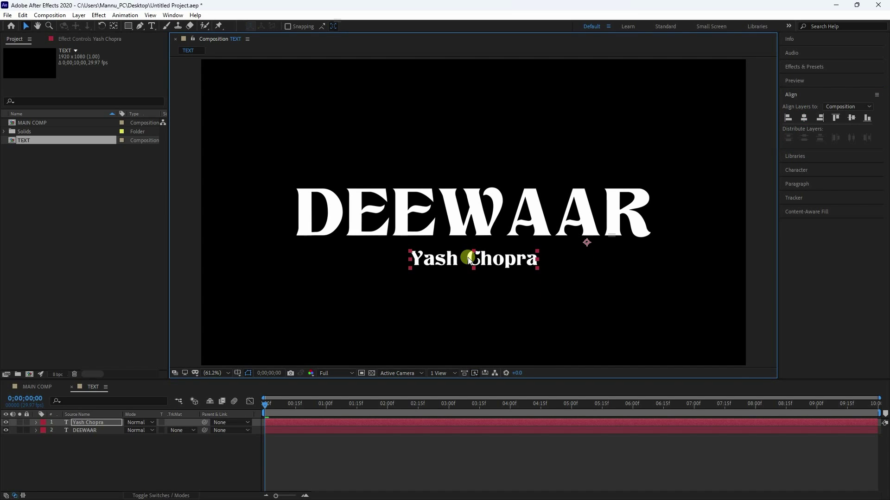
# Step: Centre the anchor point of the "Yash Chopra" text and leave that layer selected
pyautogui.click(436, 236)
pyautogui.click(430, 254)
pyautogui.click(429, 221)
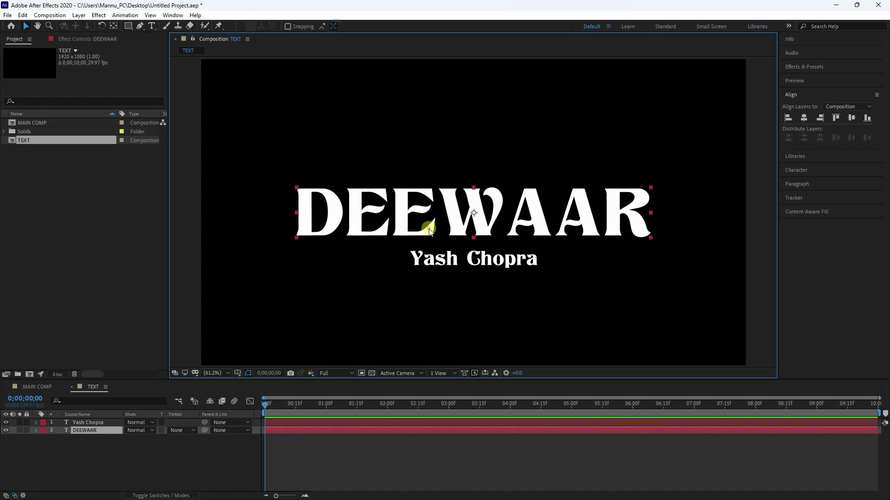
pyautogui.click(438, 261)
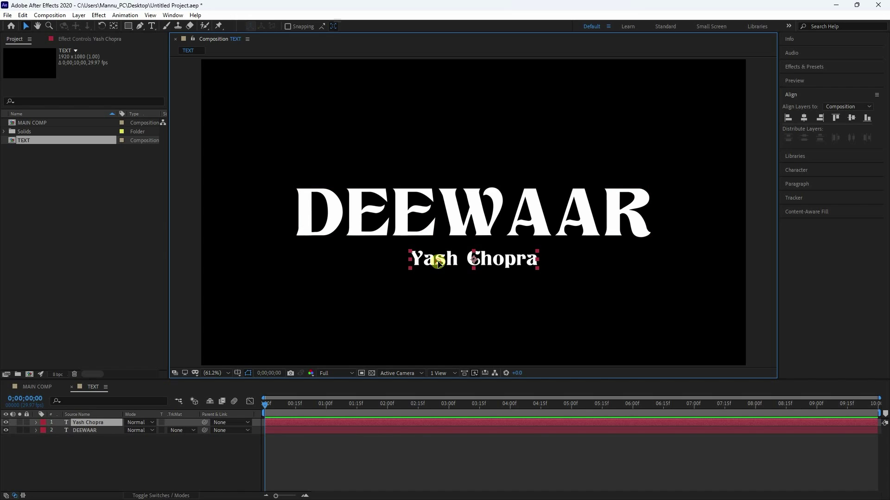
# Step: Clear the effects search and pick the Spiral Exit preset from the Curves and Spins text animation presets
pyautogui.click(804, 68)
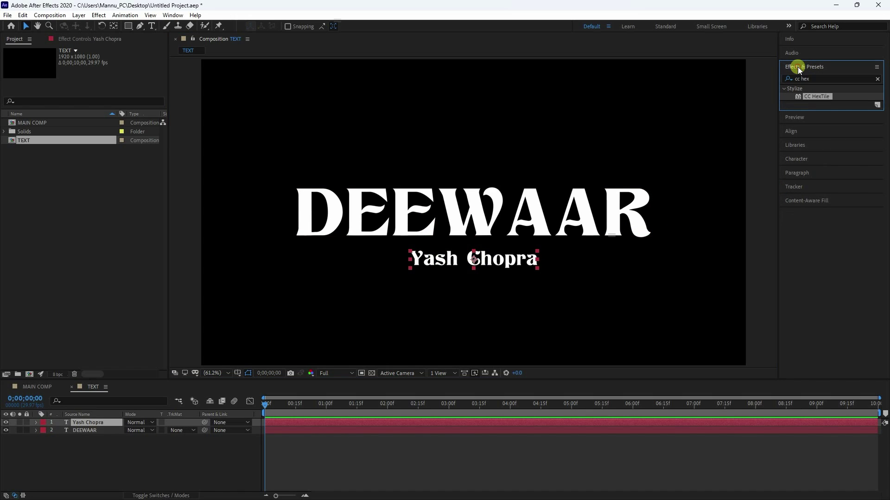
pyautogui.write('cc hex')
pyautogui.click(872, 77)
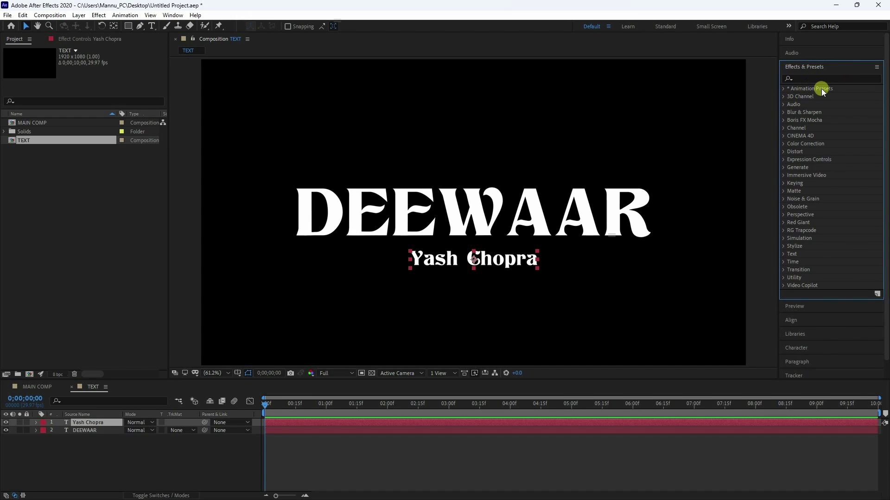
pyautogui.click(784, 89)
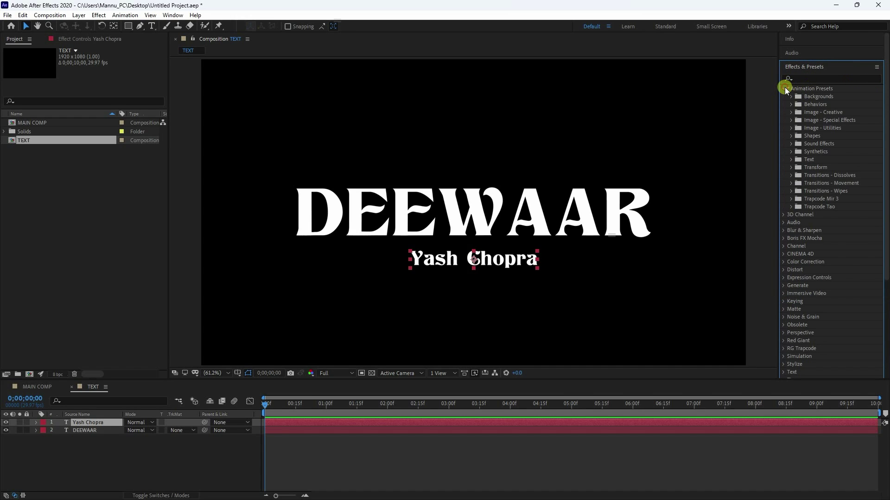
pyautogui.click(790, 159)
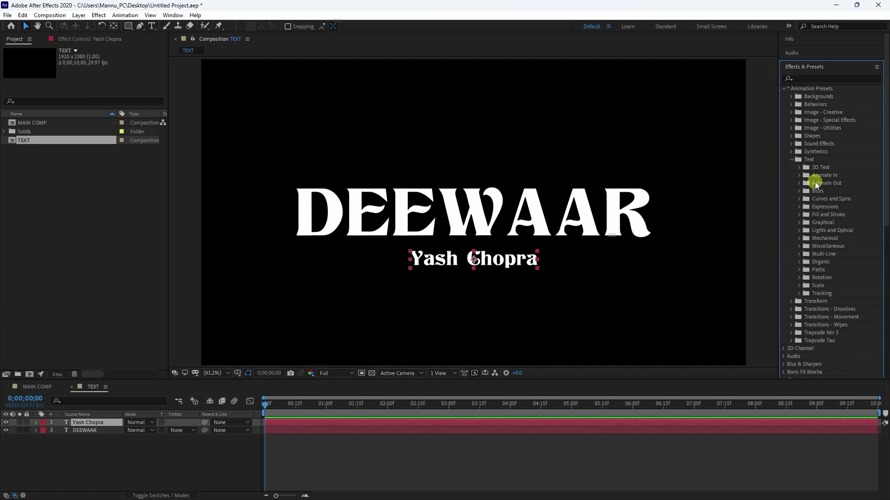
pyautogui.click(798, 199)
pyautogui.scroll(-3, 804, 225)
pyautogui.click(833, 263)
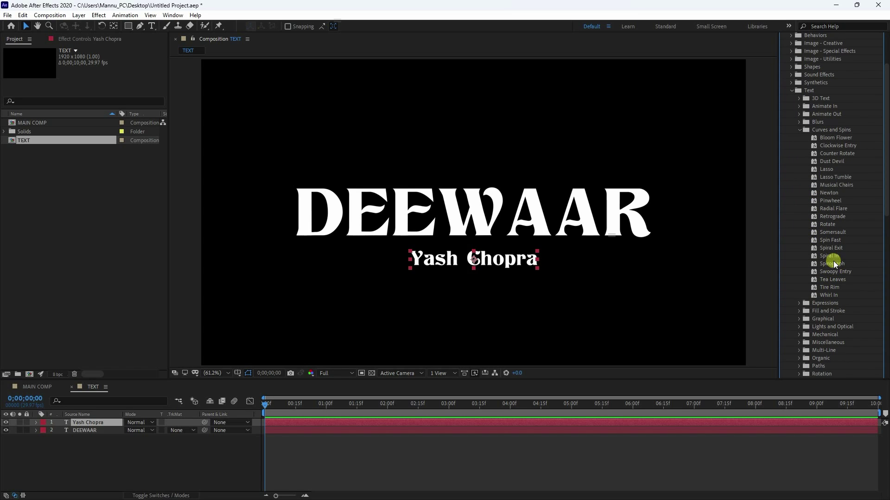
pyautogui.click(825, 249)
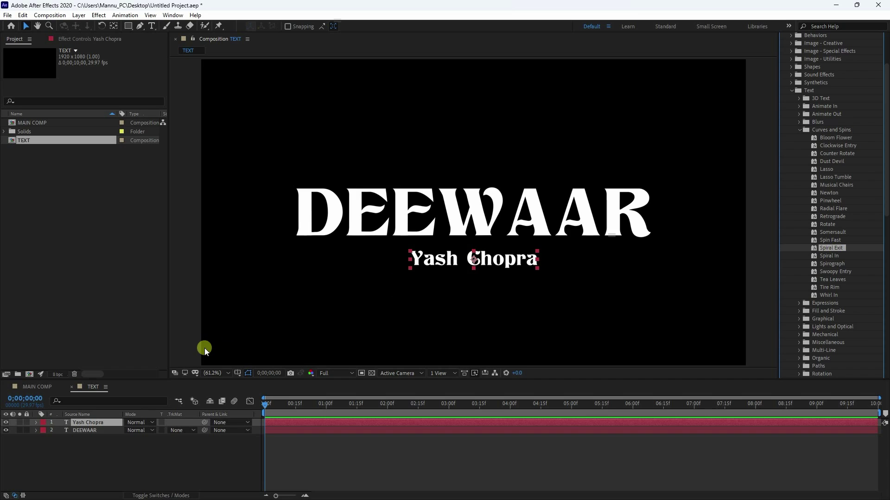
# Step: Place the DEEWAAR layer above Yash Chopra and apply the Spiral Exit preset to DEEWAAR at the start of the composition
pyautogui.moveTo(99, 423); pyautogui.dragTo(96, 442)
pyautogui.click(99, 423)
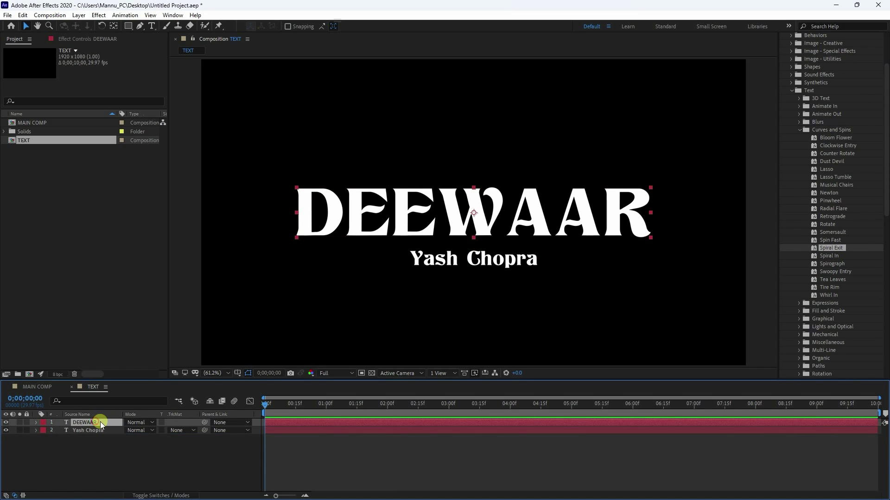
pyautogui.moveTo(833, 248); pyautogui.dragTo(103, 421)
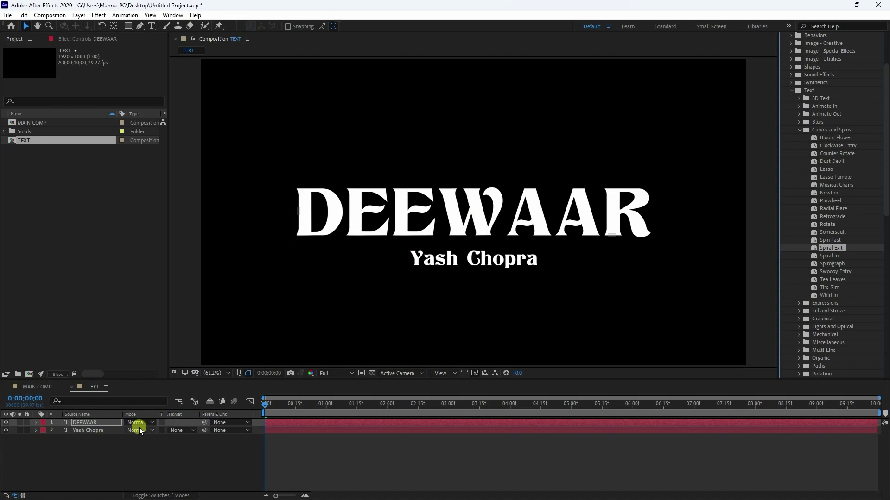
# Step: Preview the Spiral Exit animation on the DEEWAAR text from the start of the composition
pyautogui.press('space')
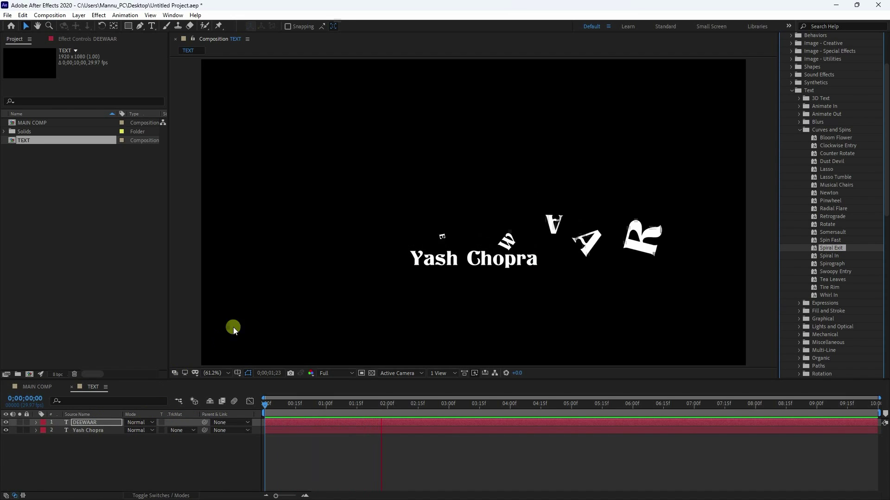
pyautogui.press('space')
pyautogui.moveTo(417, 406); pyautogui.dragTo(169, 432)
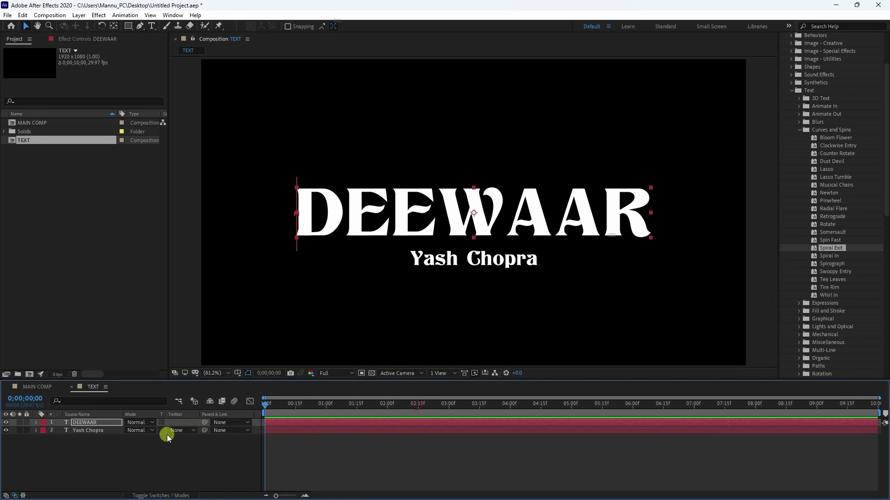
pyautogui.press('space')
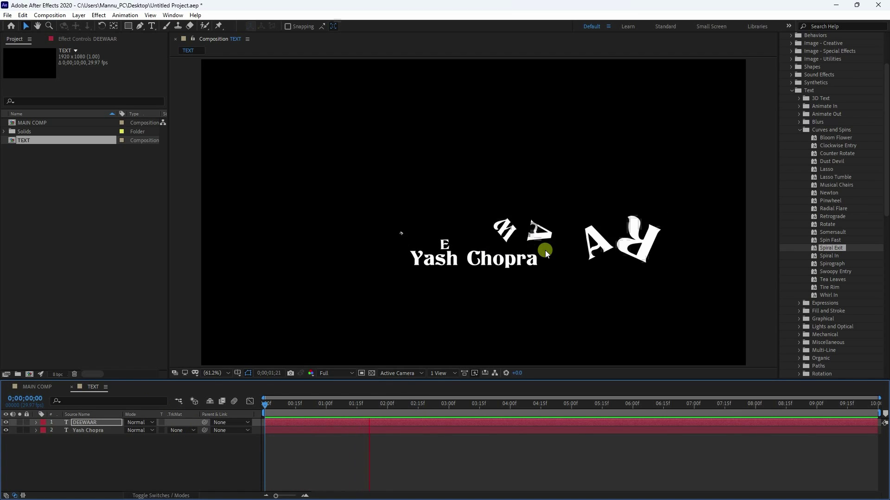
pyautogui.click(368, 413)
pyautogui.moveTo(389, 405); pyautogui.dragTo(93, 422)
# Step: Reverse DEEWAAR's selector offset animation by setting the first keyframe to 100% and the keyframe at 3 seconds to -100%
pyautogui.press('u')
pyautogui.click(133, 438)
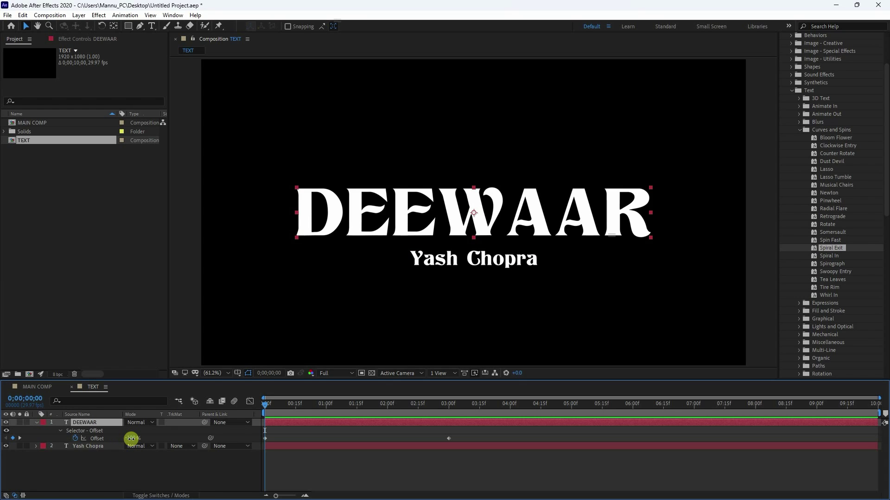
pyautogui.moveTo(133, 438); pyautogui.dragTo(259, 443)
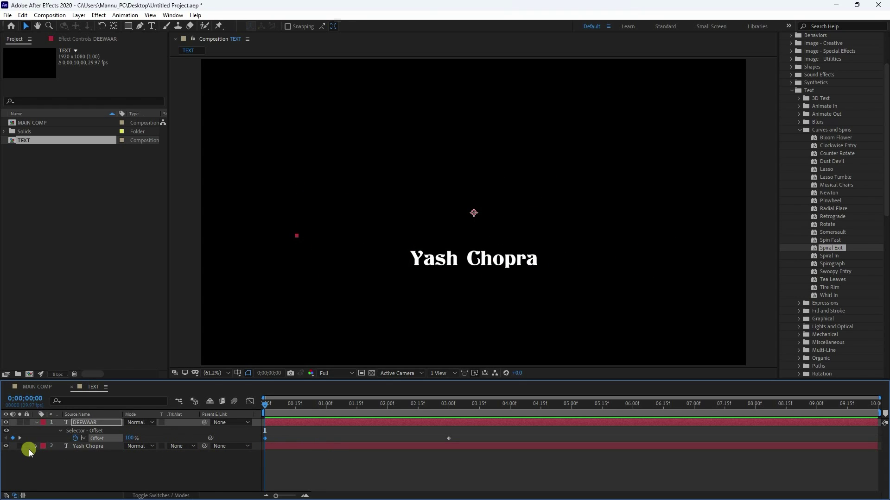
pyautogui.click(20, 438)
pyautogui.moveTo(123, 439); pyautogui.dragTo(4, 436)
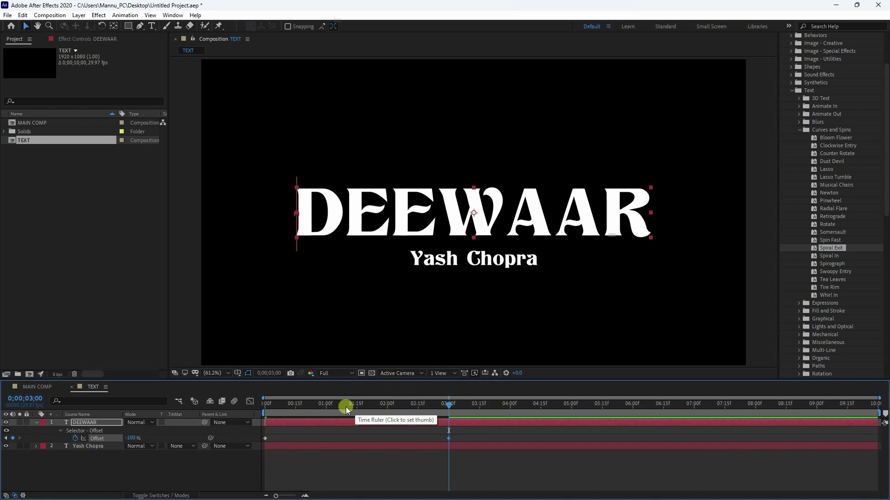
# Step: Move DEEWAAR's ending offset keyframe to 4 seconds and apply Easy Ease to both offset keyframes
pyautogui.click(510, 406)
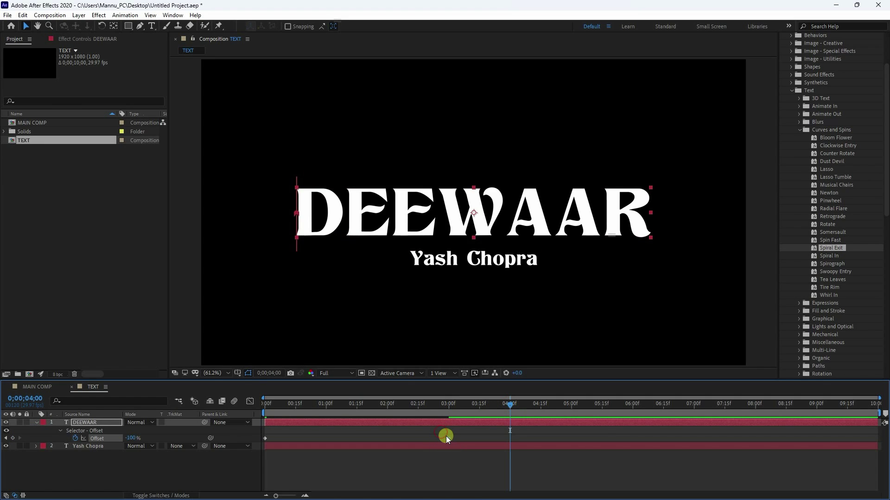
pyautogui.moveTo(447, 438); pyautogui.dragTo(416, 425)
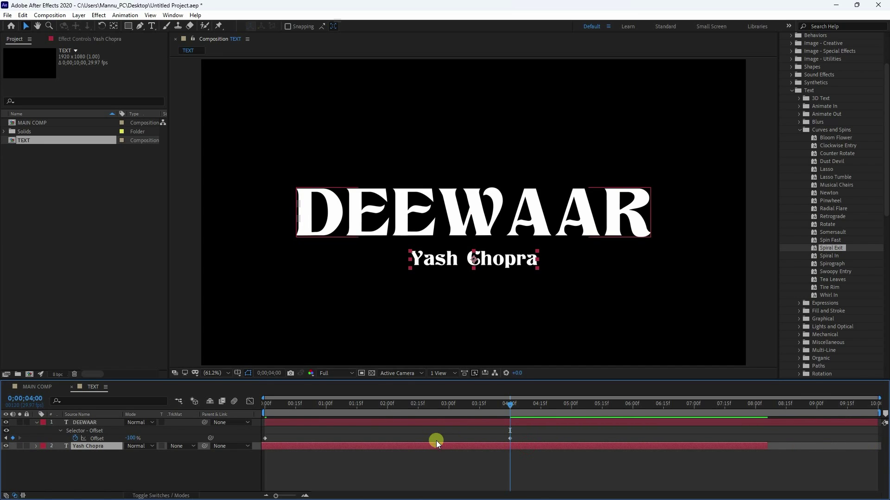
pyautogui.hotkey('ctrl', 'z')
pyautogui.moveTo(529, 454); pyautogui.dragTo(258, 438)
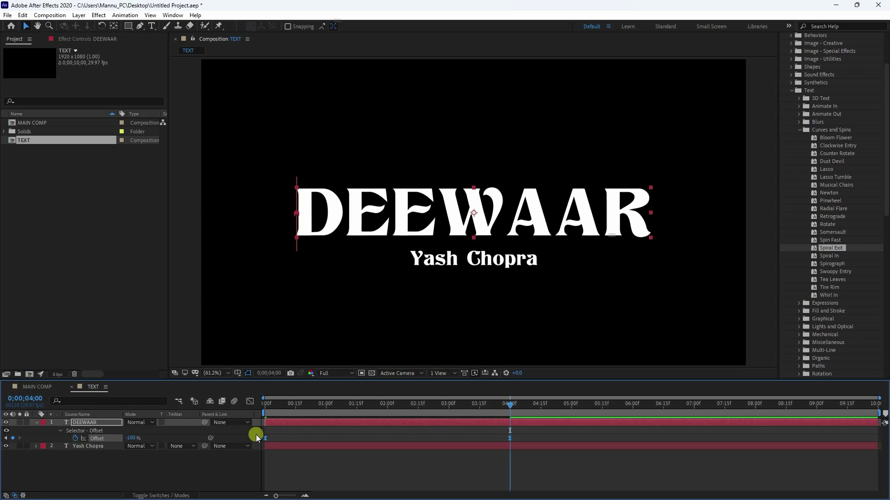
# Step: Preview the eased spiral-in animation of the DEEWAAR title from the start
pyautogui.press('space')
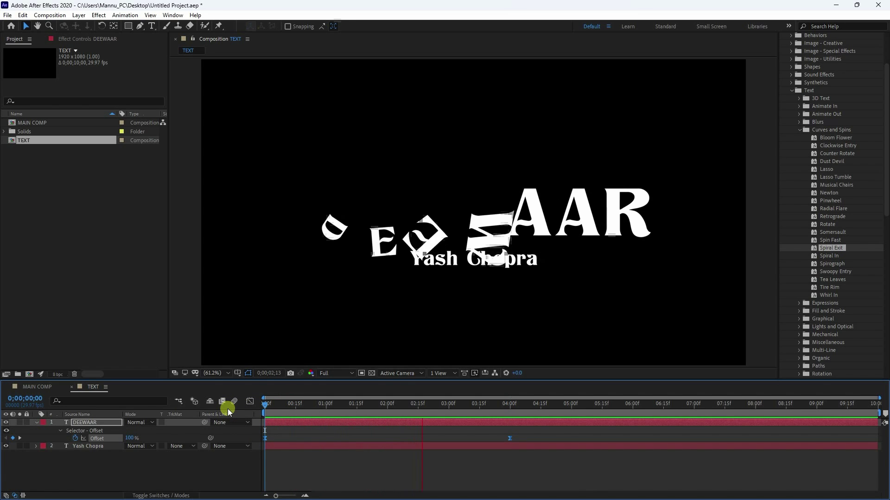
pyautogui.press('space')
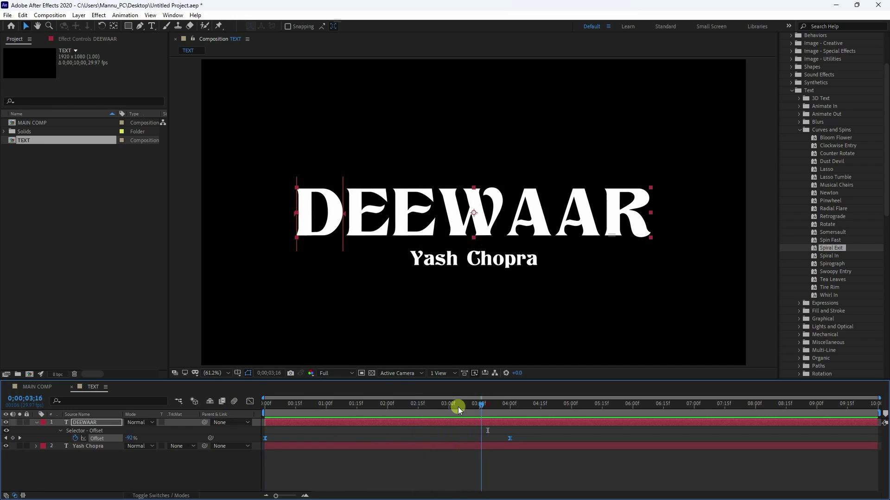
pyautogui.press('Home')
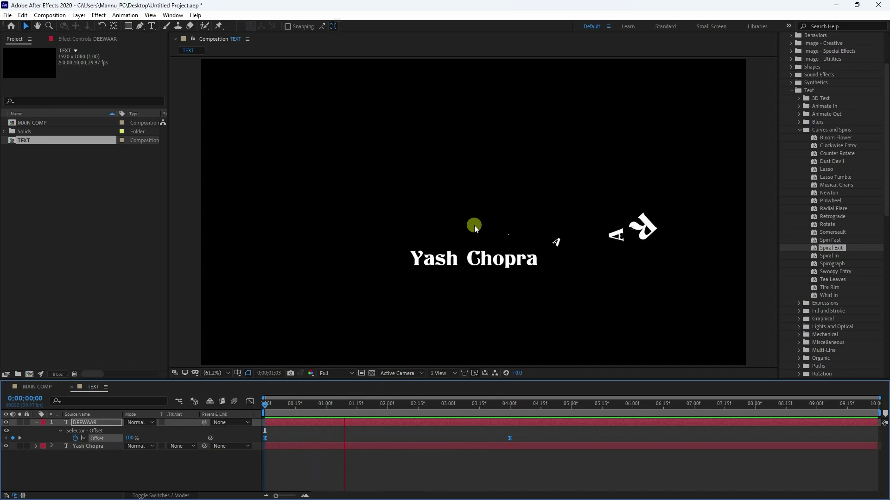
pyautogui.press('space')
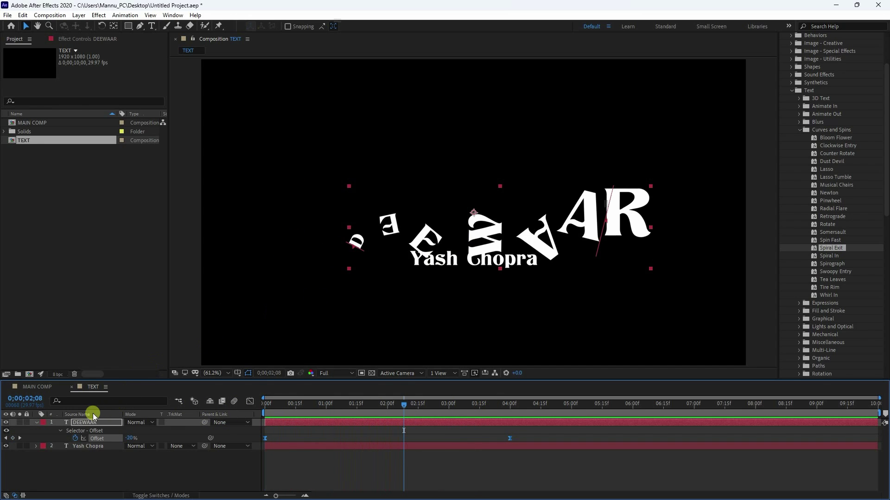
# Step: Collapse the DEEWAAR layer and apply the Spiral Exit preset to the Yash Chopra layer
pyautogui.click(37, 423)
pyautogui.click(94, 431)
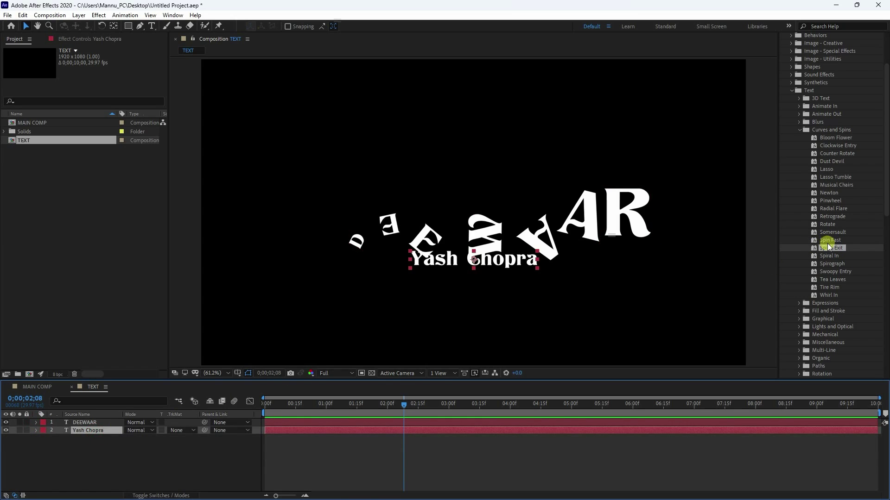
pyautogui.moveTo(830, 248); pyautogui.dragTo(94, 430)
pyautogui.click(98, 430)
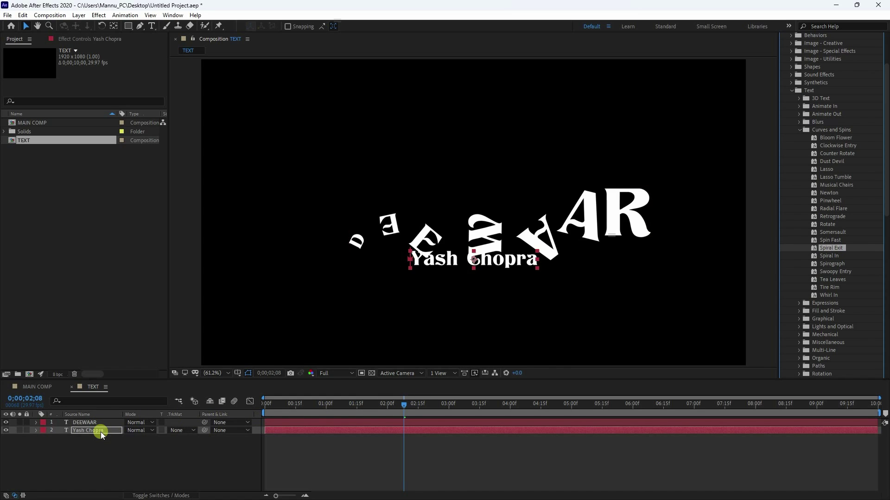
# Step: Move the Yash Chopra offset keyframes to 2 and 5 seconds and apply Easy Ease to both
pyautogui.press('u')
pyautogui.moveTo(405, 404); pyautogui.dragTo(388, 416)
pyautogui.click(411, 459)
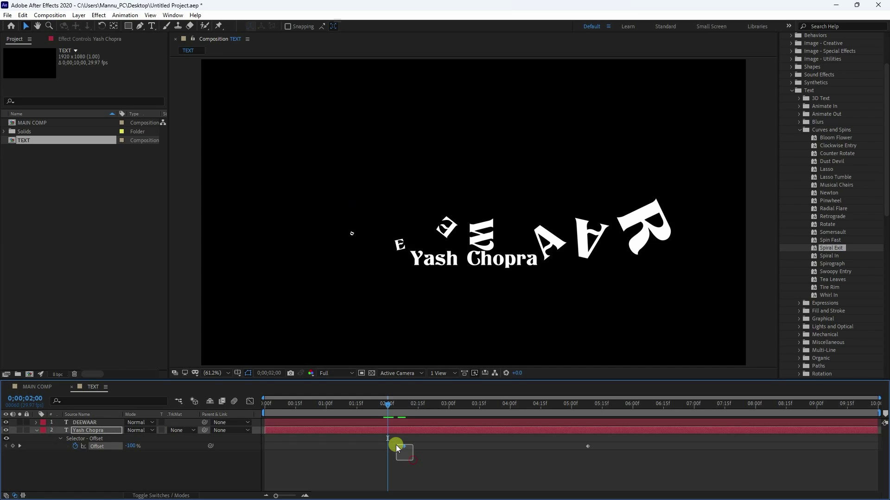
pyautogui.click(404, 446)
pyautogui.moveTo(385, 452); pyautogui.dragTo(389, 454)
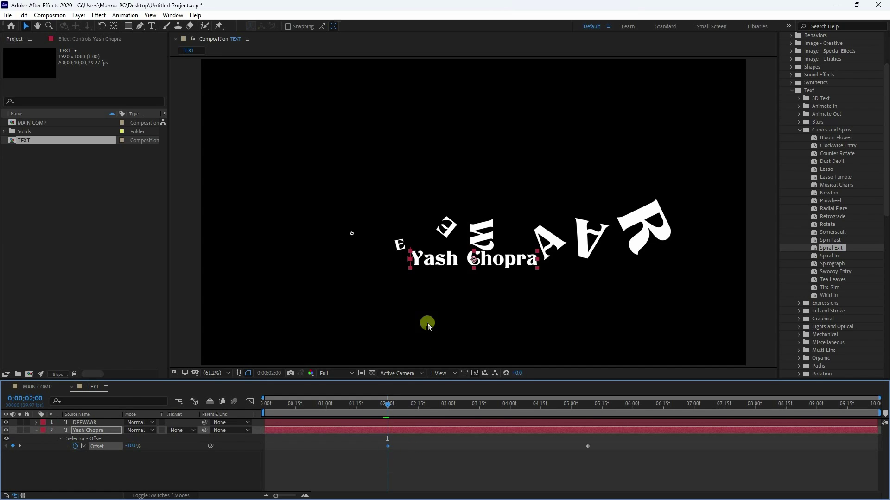
pyautogui.click(572, 405)
pyautogui.moveTo(586, 448); pyautogui.dragTo(367, 442)
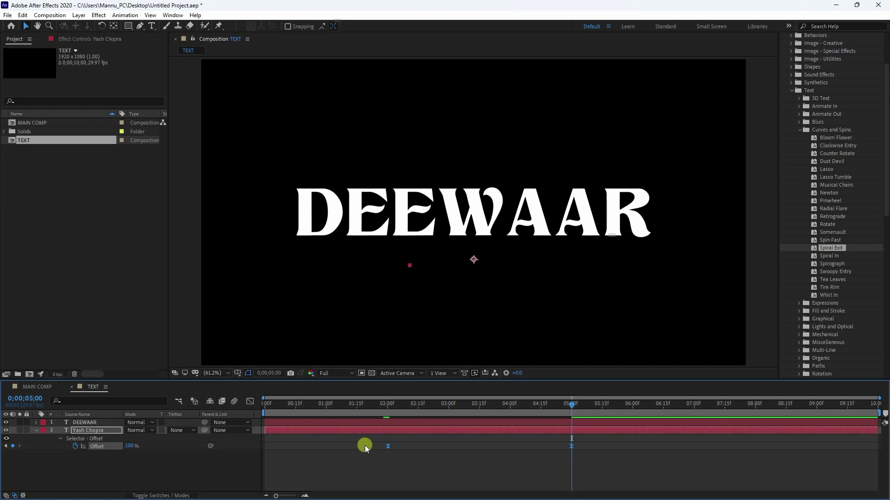
# Step: Reverse the Yash Chopra offset animation by setting it to 100% at 2 seconds and -100% at 5 seconds
pyautogui.click(5, 445)
pyautogui.press('space')
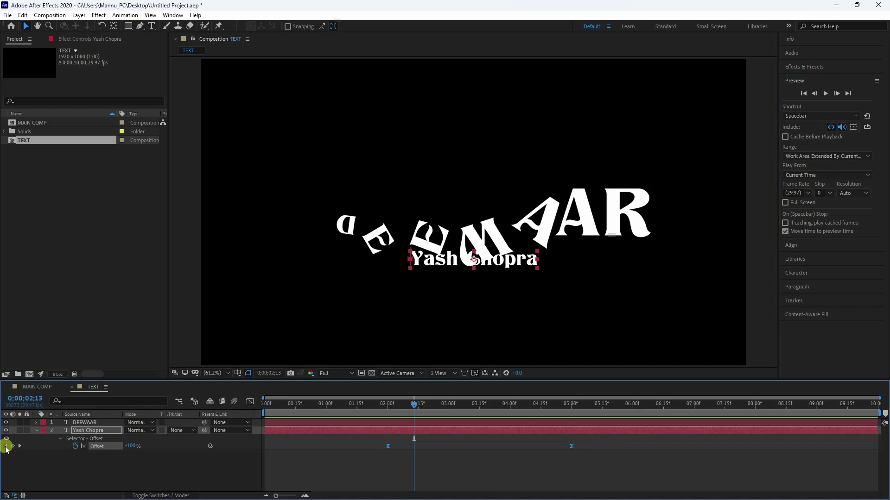
pyautogui.click(5, 445)
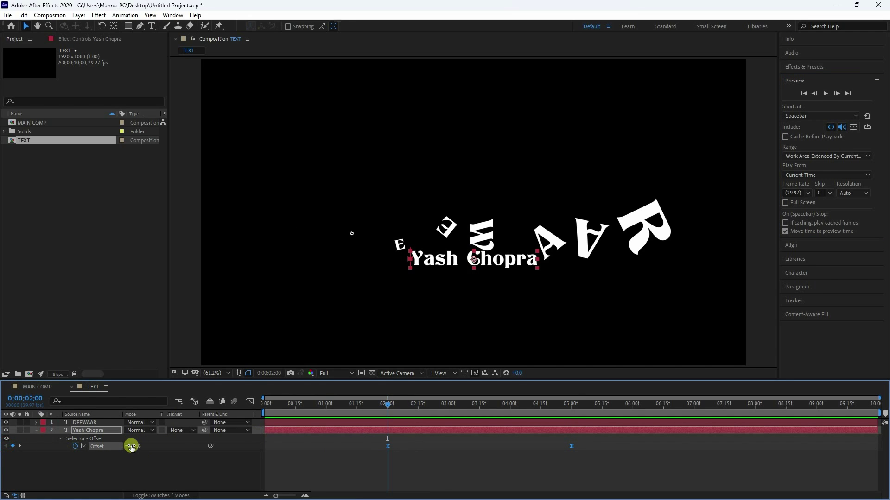
pyautogui.moveTo(131, 446); pyautogui.dragTo(292, 461)
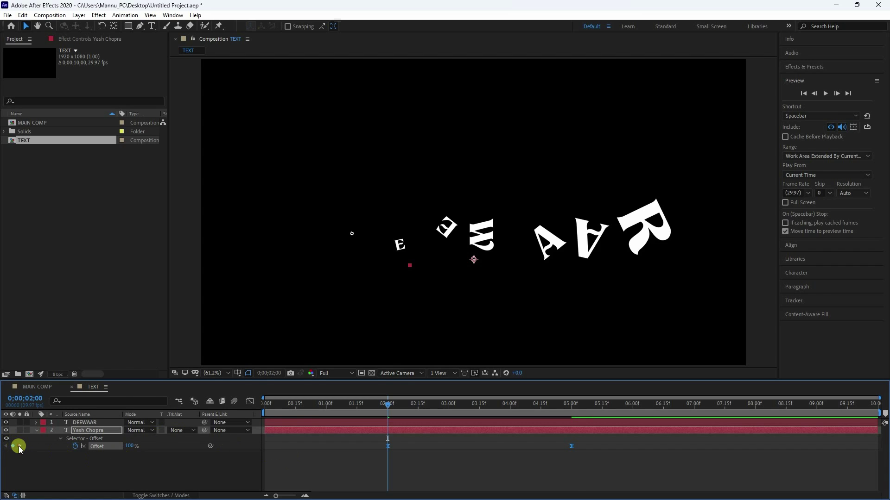
pyautogui.click(19, 447)
pyautogui.click(233, 462)
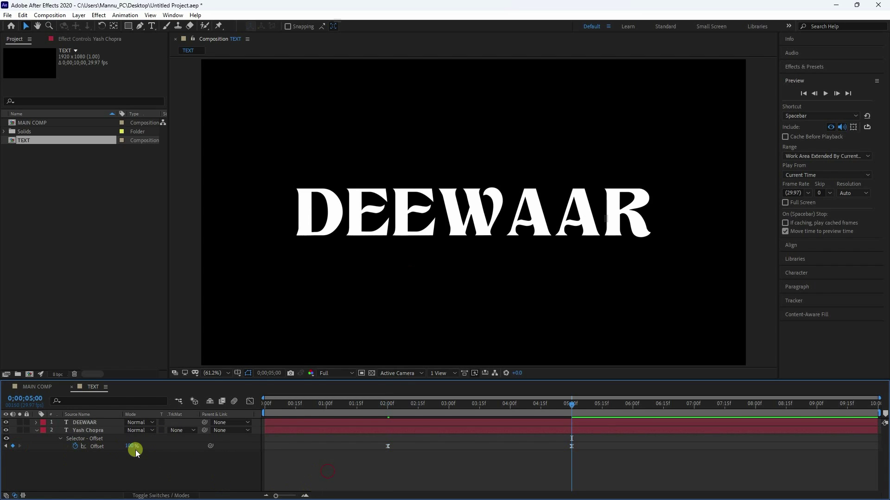
pyautogui.moveTo(130, 449); pyautogui.dragTo(9, 447)
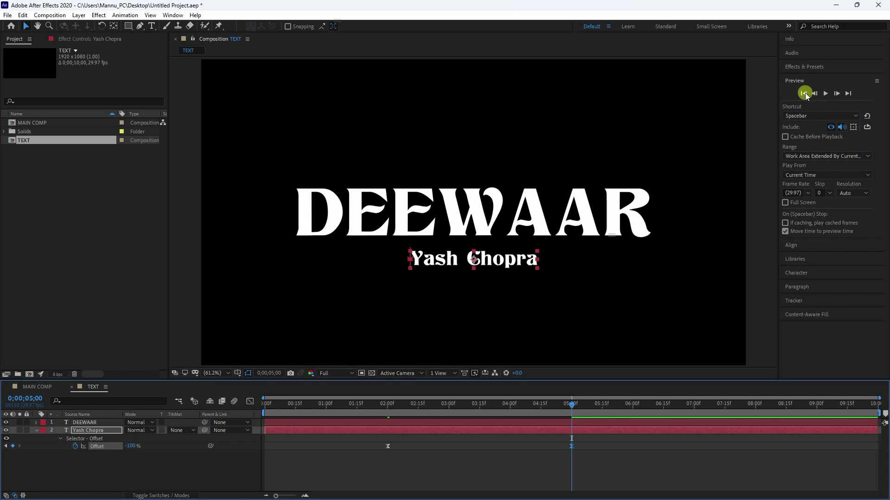
# Step: Play back the composition from the first frame to check both text lines spiralling in
pyautogui.click(804, 93)
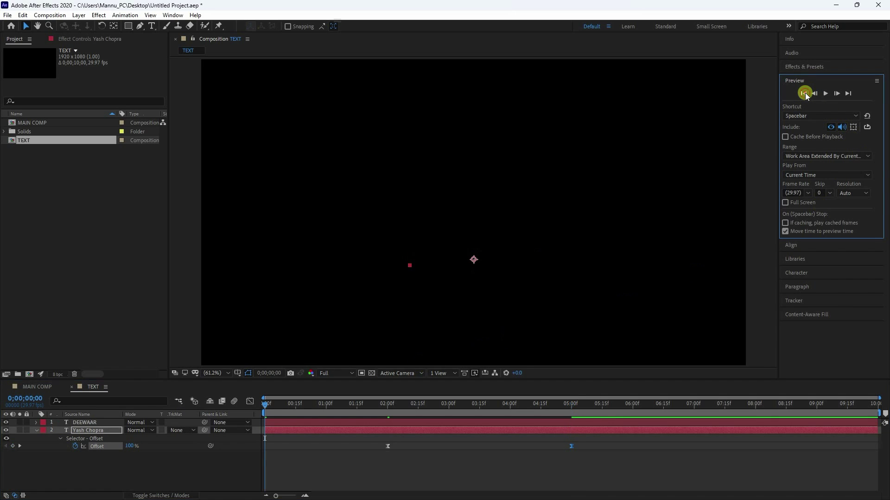
pyautogui.click(825, 93)
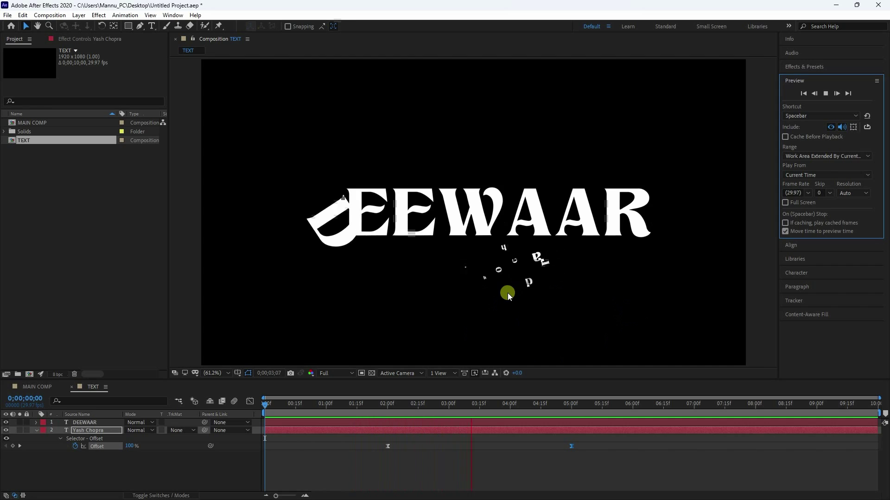
pyautogui.click(826, 93)
pyautogui.click(801, 94)
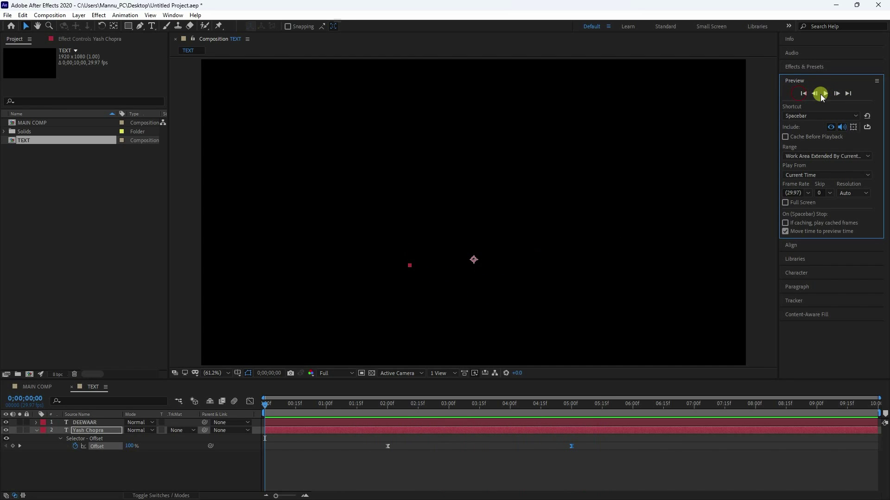
pyautogui.click(825, 94)
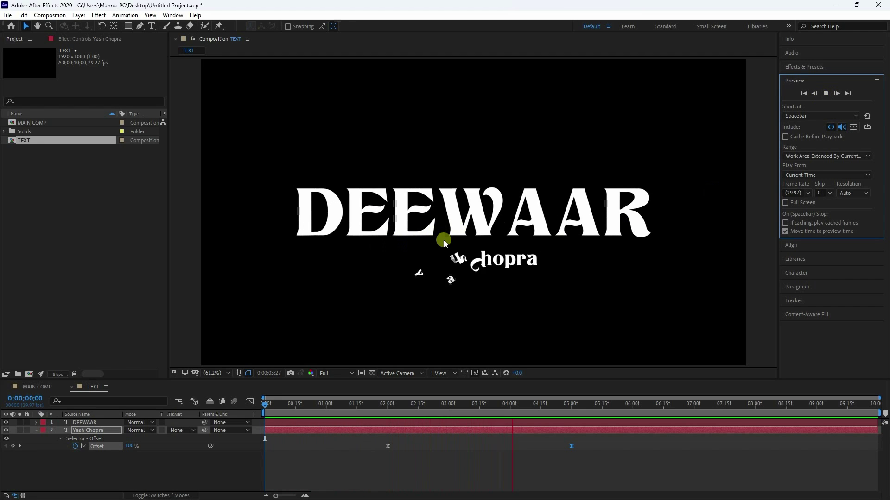
# Step: Stop the preview and add the TEXT composition to MAIN COMP as the topmost layer
pyautogui.click(825, 94)
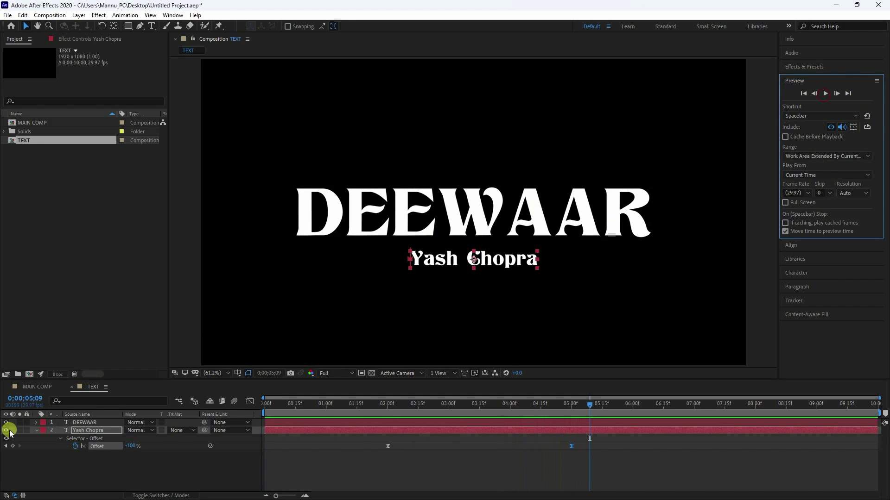
pyautogui.click(37, 387)
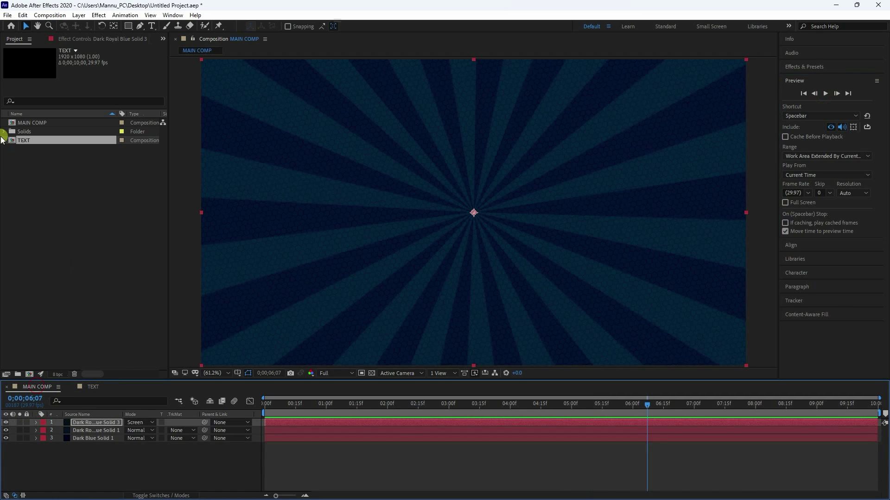
pyautogui.moveTo(18, 139); pyautogui.dragTo(78, 425)
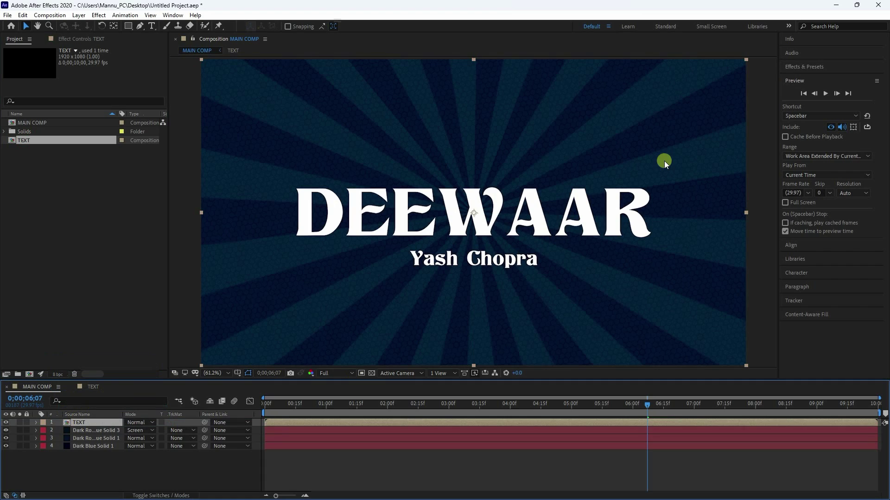
# Step: Find the Fill effect and apply it to the TEXT layer in MAIN COMP
pyautogui.click(802, 65)
pyautogui.click(805, 78)
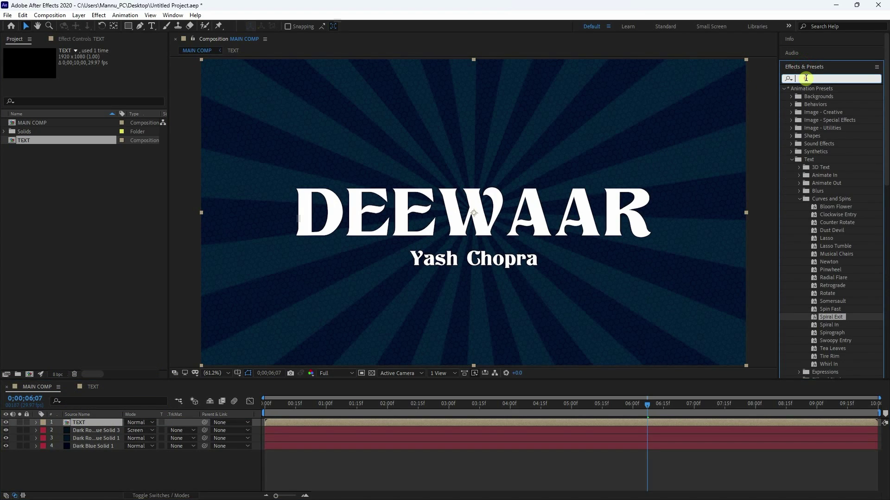
pyautogui.write('fill')
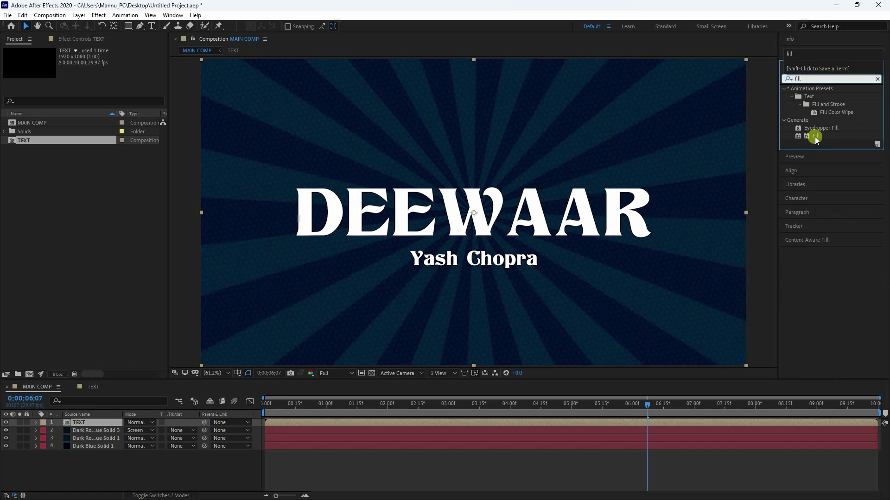
pyautogui.moveTo(816, 139); pyautogui.dragTo(90, 425)
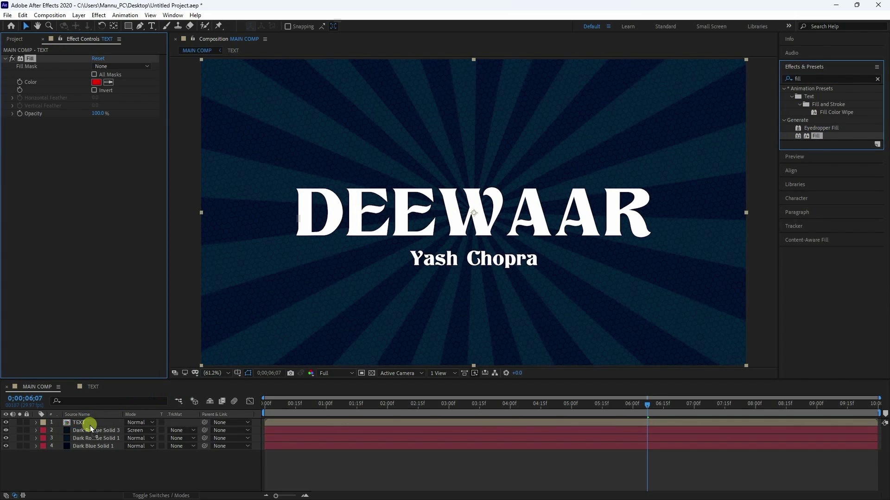
# Step: Change the TEXT layer's fill colour to orange by setting its hue to 35°
pyautogui.click(96, 82)
pyautogui.click(184, 250)
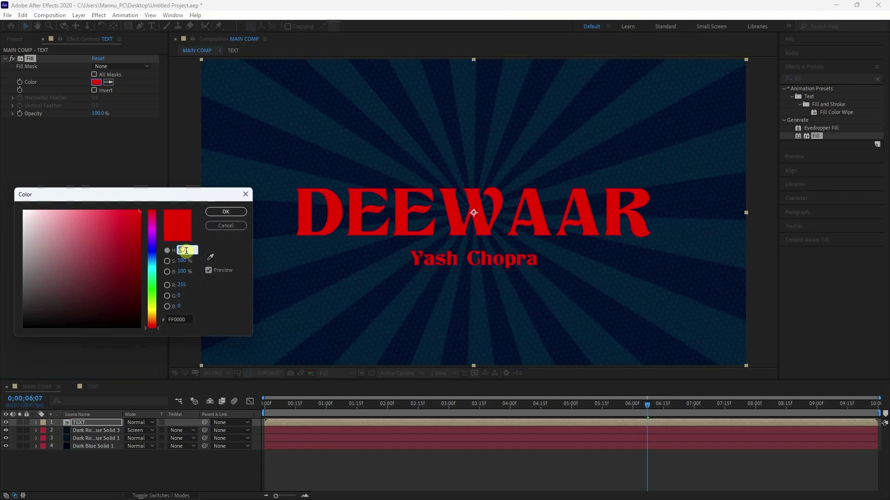
pyautogui.write('35')
pyautogui.press('Tab')
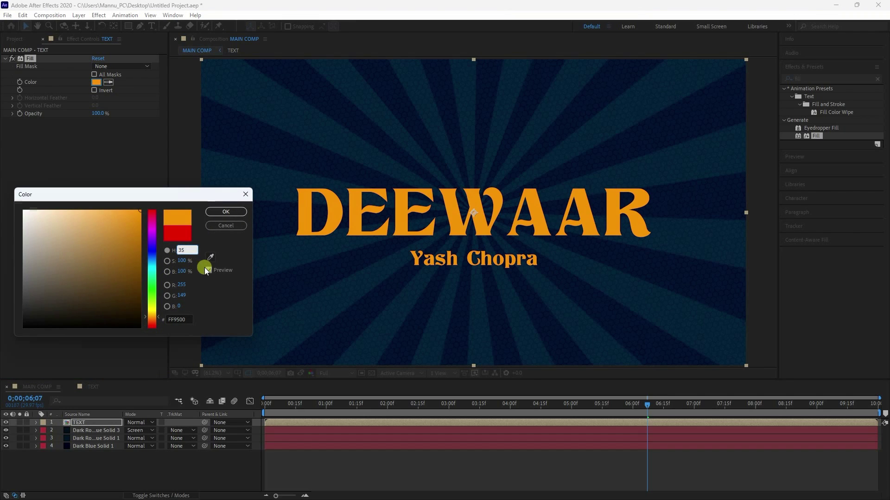
pyautogui.click(226, 211)
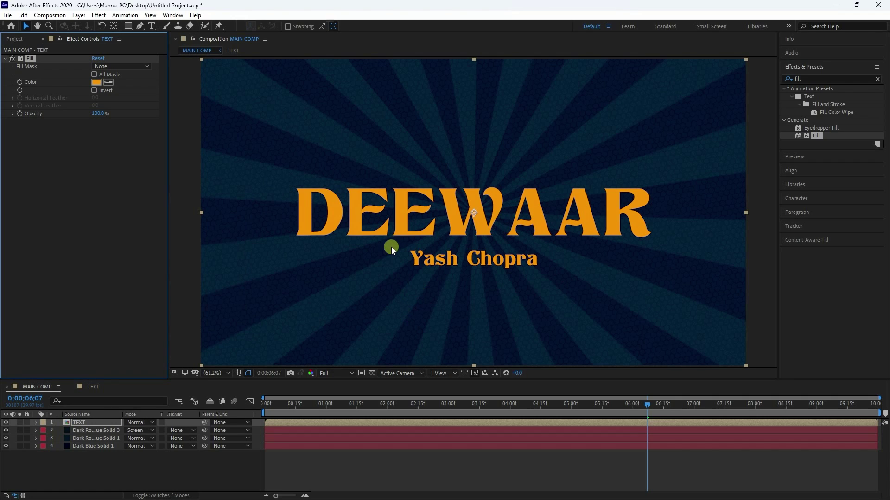
# Step: Duplicate the TEXT layer and rename the lower copy TEXT SHADOW
pyautogui.click(85, 421)
pyautogui.hotkey('ctrl', 'd')
pyautogui.click(87, 428)
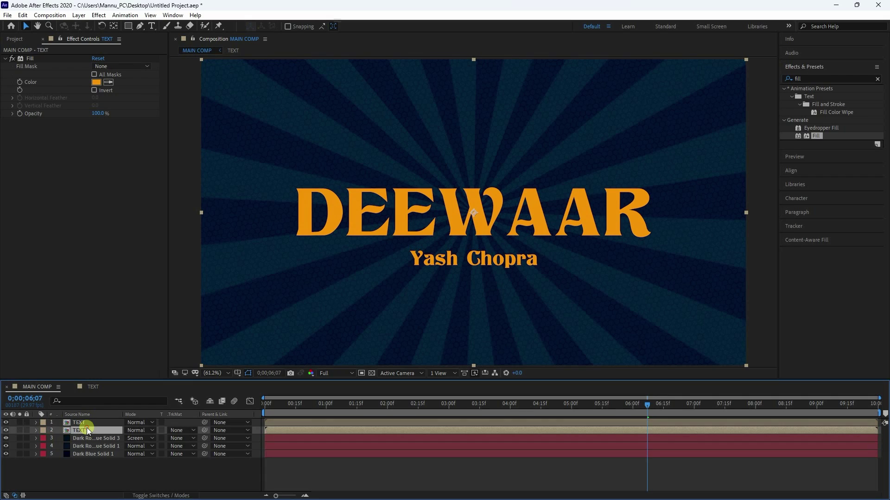
pyautogui.rightClick(87, 427)
pyautogui.click(110, 410)
pyautogui.press('Right')
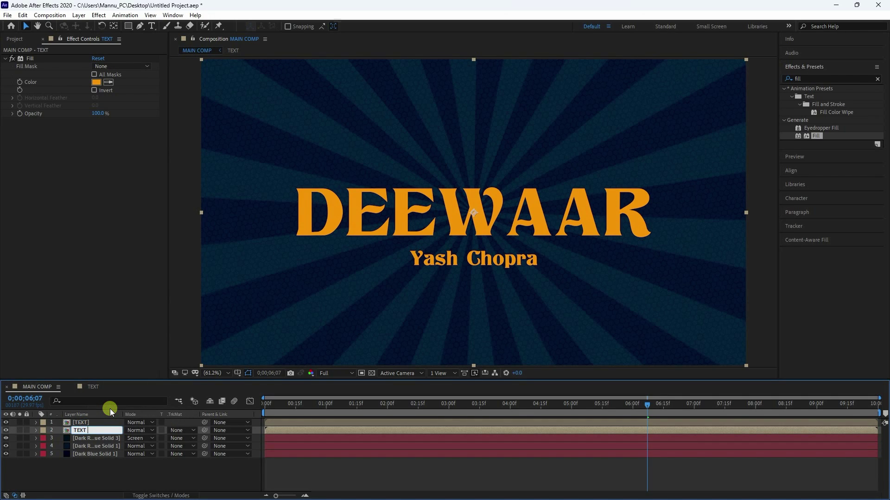
pyautogui.write('SHADOW')
pyautogui.press('Return')
# Step: Darken the TEXT SHADOW layer's fill colour by setting its brightness to 20%
pyautogui.moveTo(813, 133); pyautogui.dragTo(78, 434)
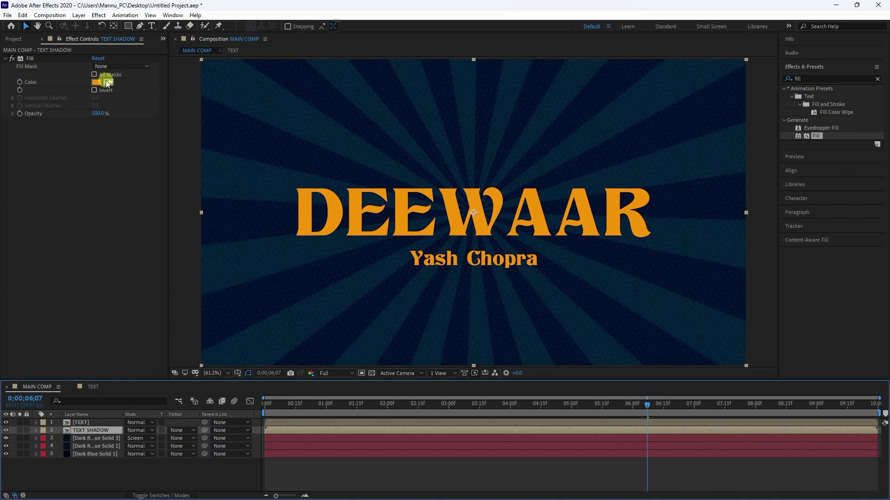
pyautogui.click(97, 83)
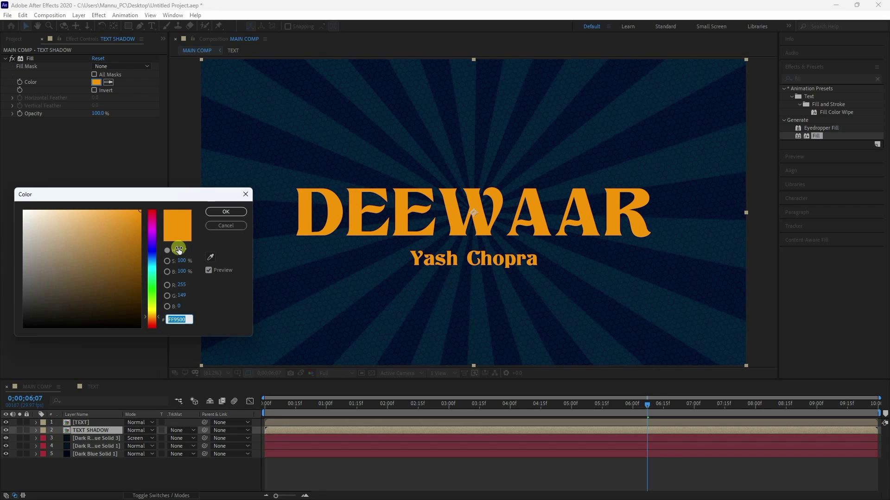
pyautogui.click(182, 271)
pyautogui.write('20')
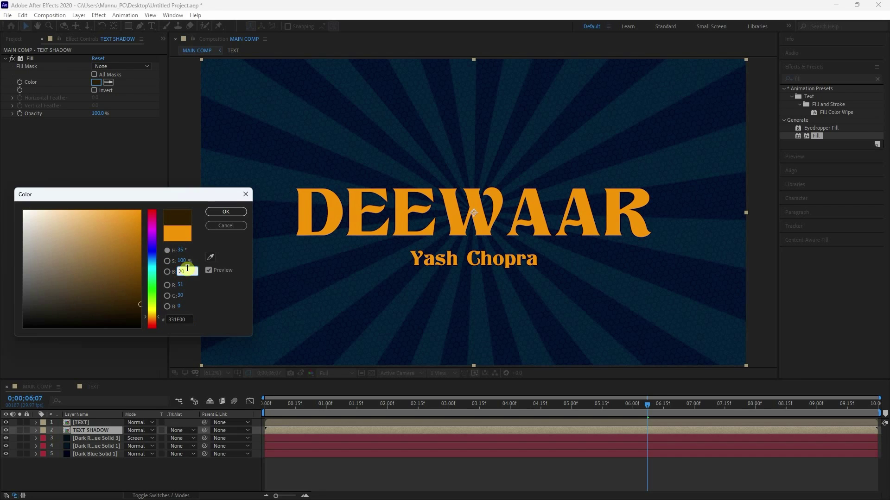
pyautogui.click(217, 213)
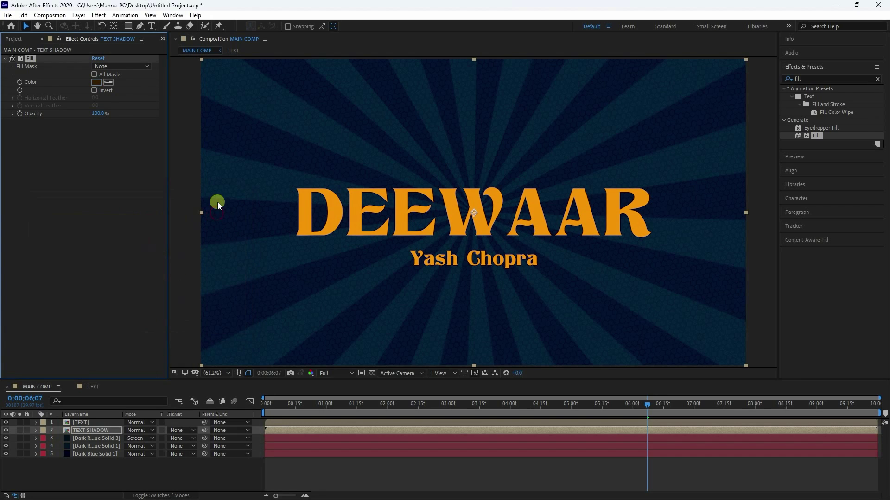
# Step: Hide the TEXT layer and apply the CC Radial Blur effect to the TEXT SHADOW layer
pyautogui.click(5, 422)
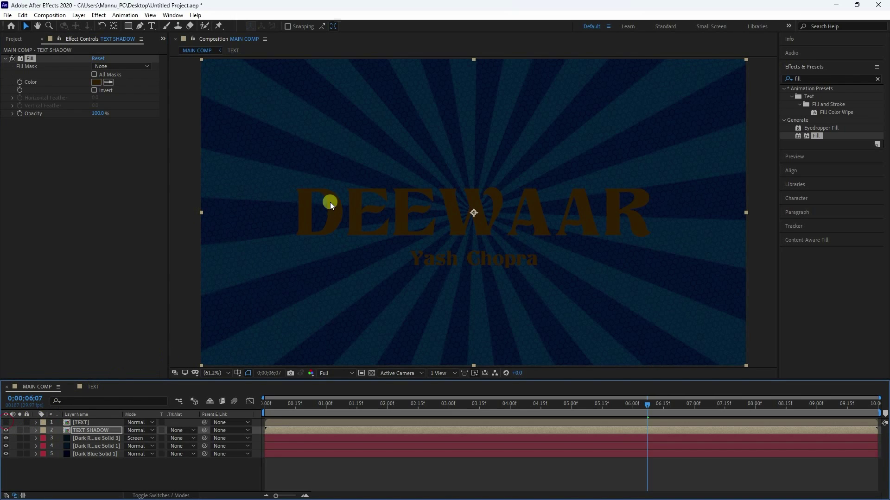
pyautogui.click(809, 76)
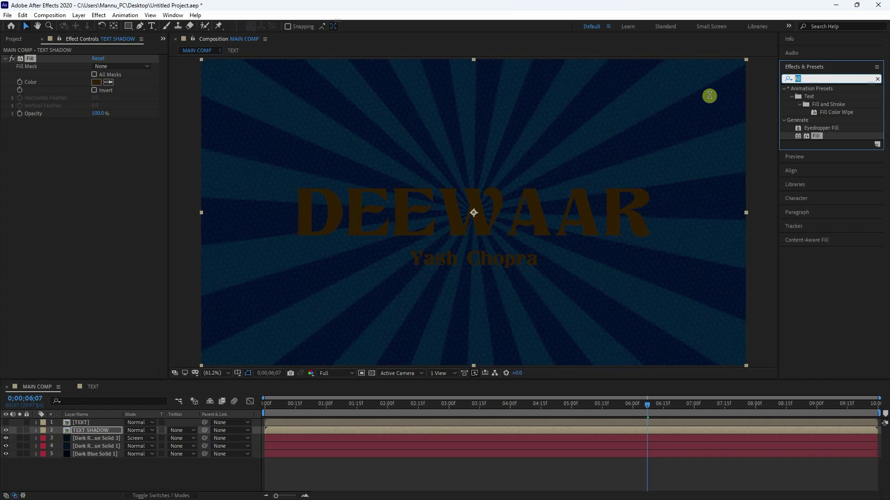
pyautogui.write('cc ra')
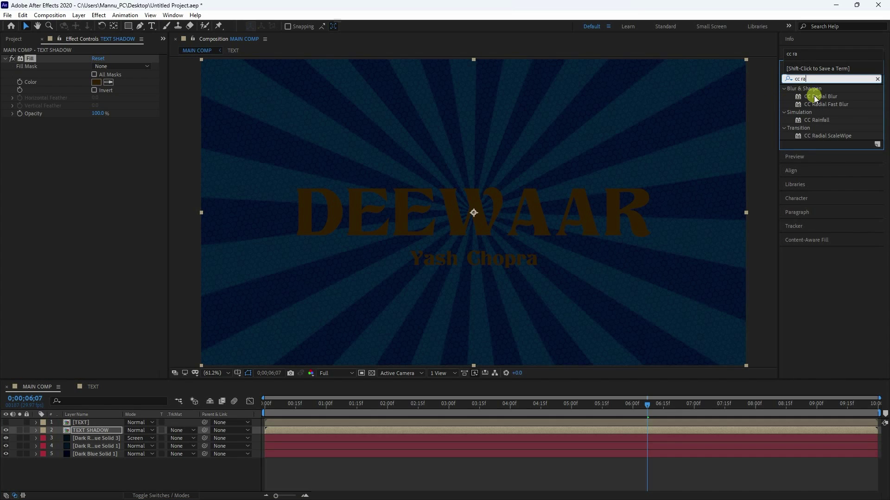
pyautogui.moveTo(813, 95); pyautogui.dragTo(101, 428)
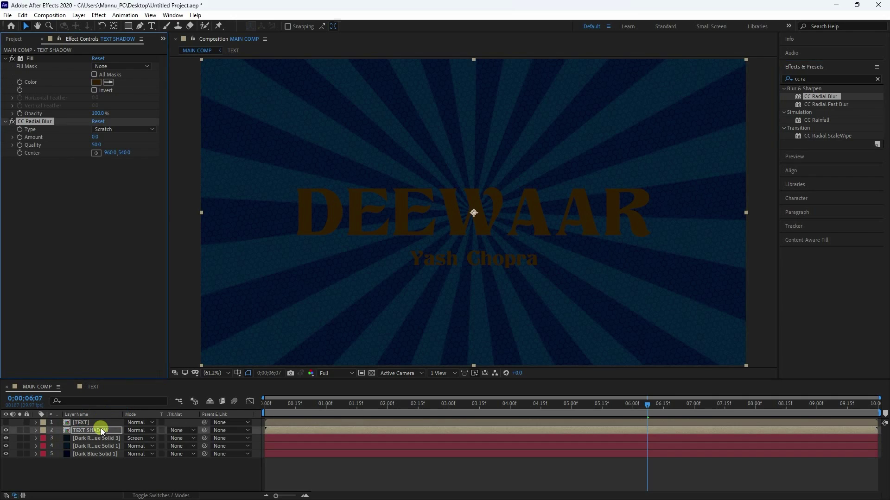
# Step: Set the shadow's CC Radial Blur amount to 10 and its type to Fading Zoom
pyautogui.moveTo(91, 136); pyautogui.dragTo(87, 136)
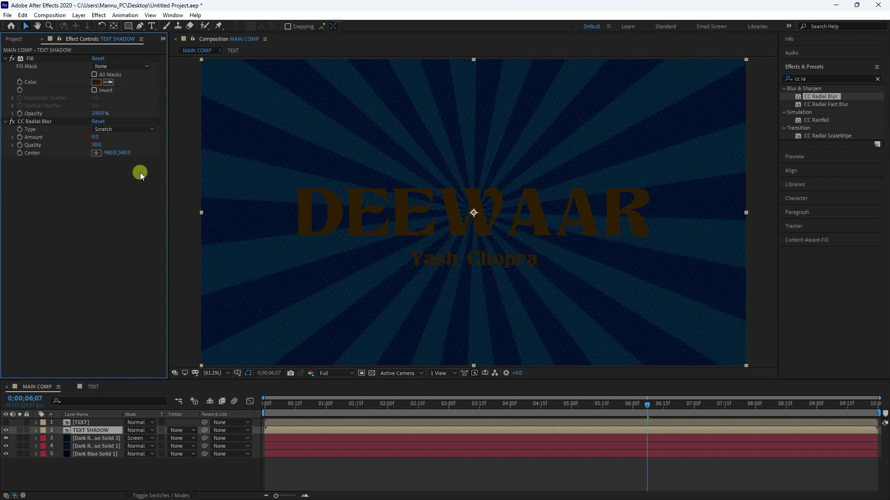
pyautogui.click(95, 137)
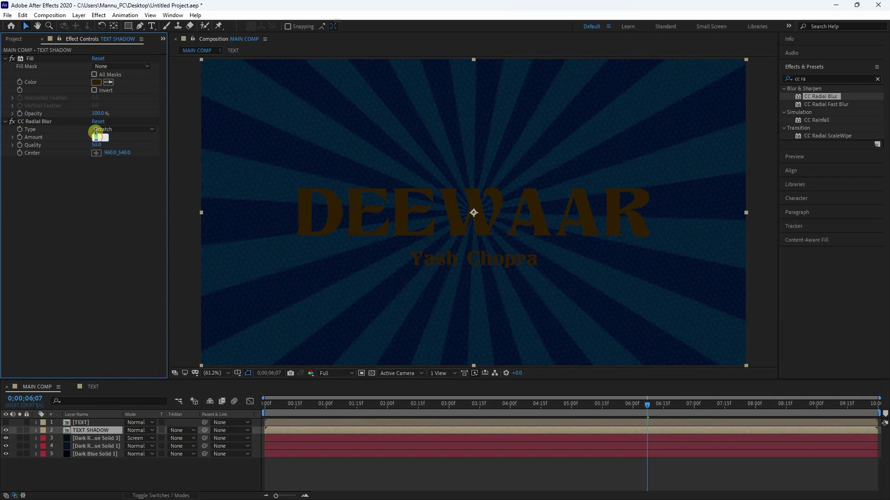
pyautogui.press('Return')
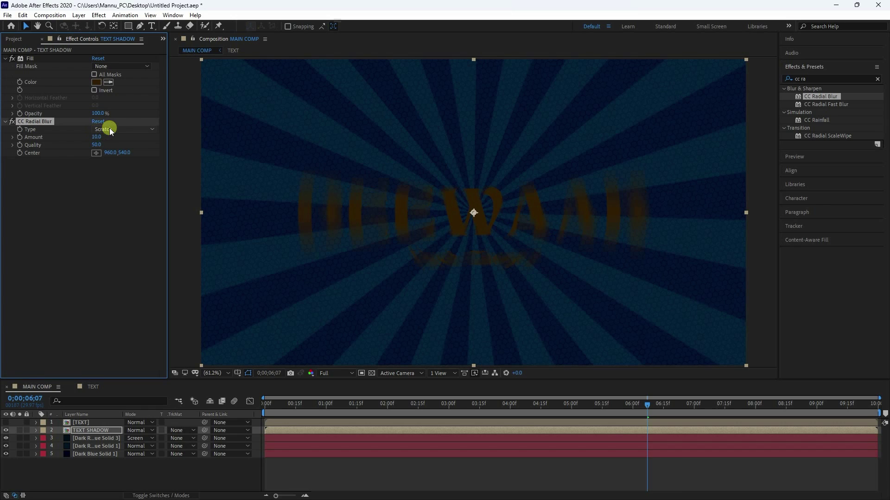
pyautogui.click(110, 128)
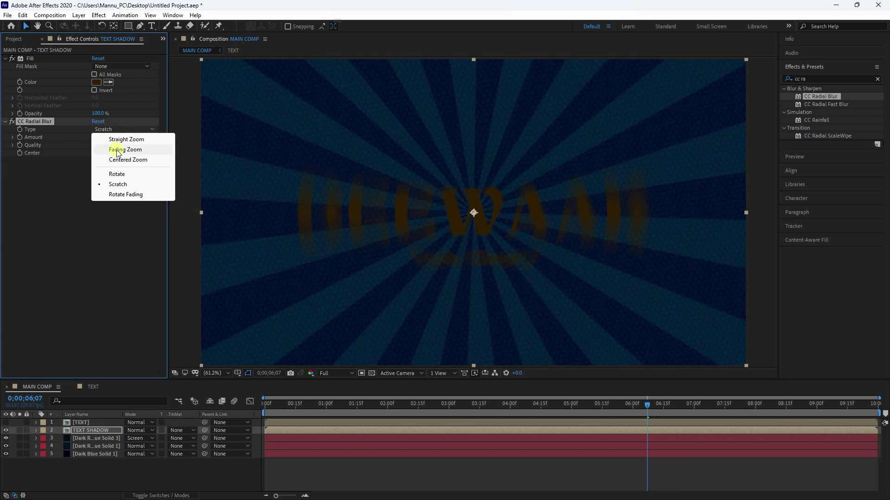
pyautogui.click(120, 150)
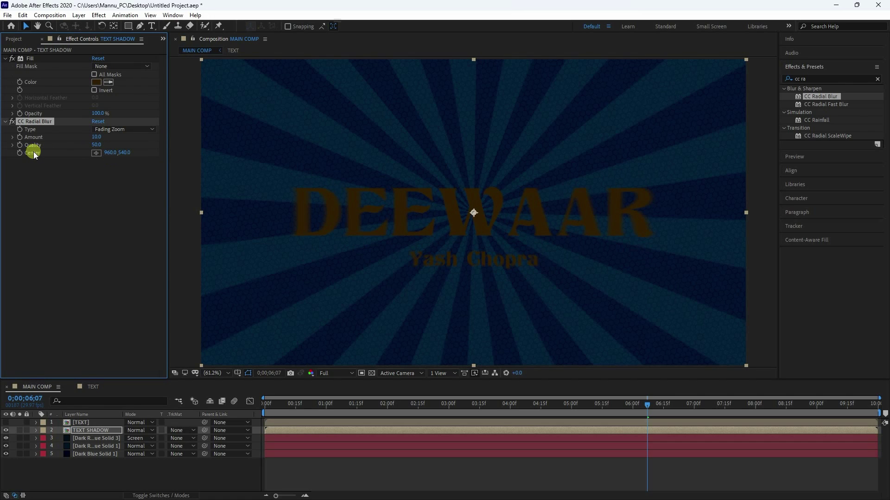
# Step: Set the radial blur center to -200, -200 and make the TEXT layer visible again
pyautogui.click(111, 153)
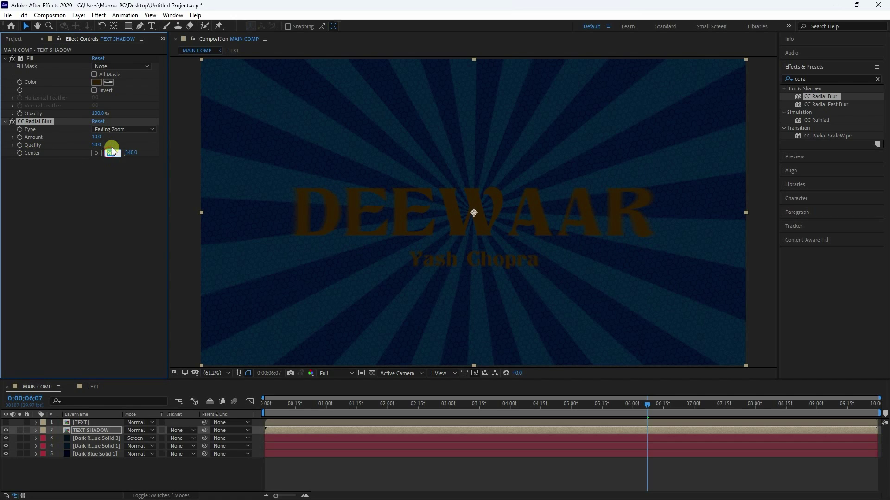
pyautogui.write('-200')
pyautogui.press('Return')
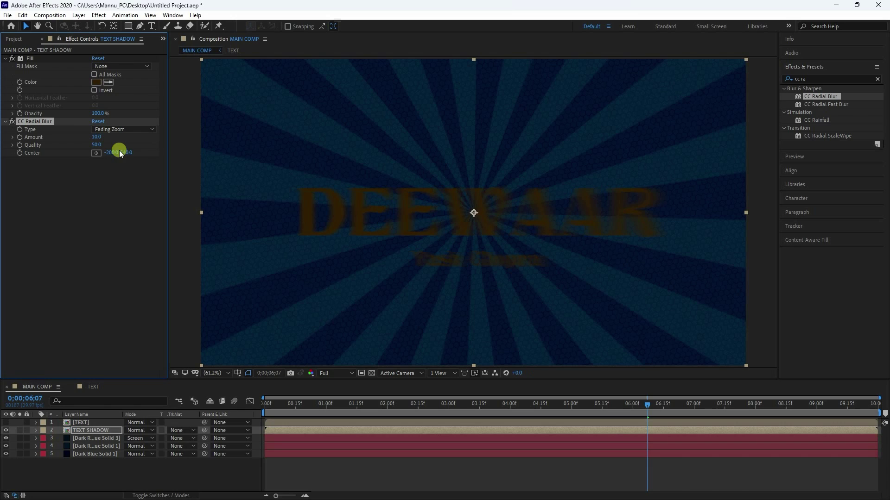
pyautogui.click(128, 153)
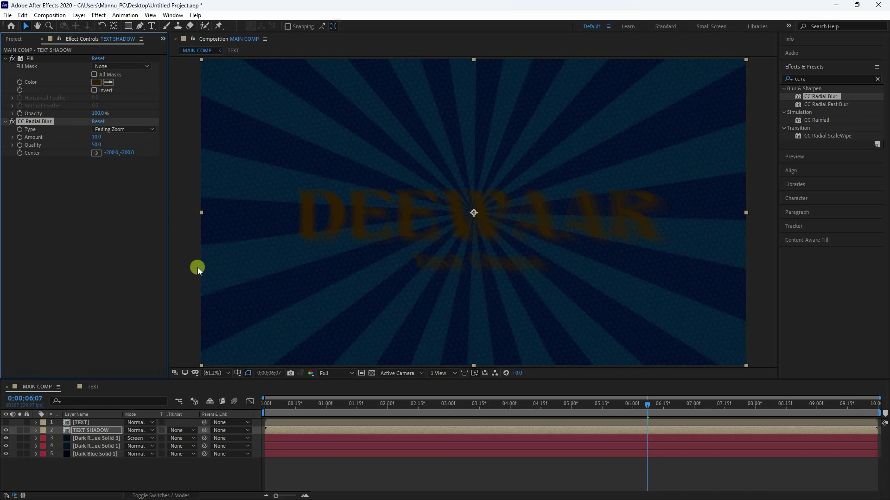
pyautogui.click(6, 422)
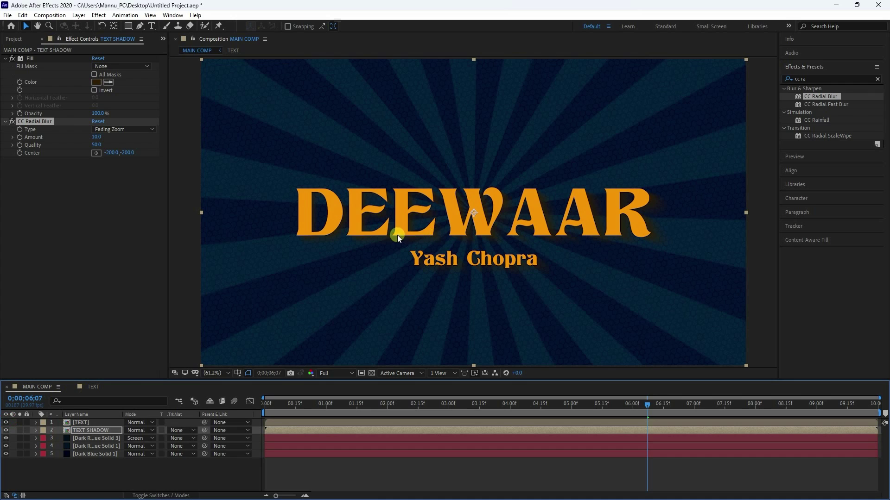
# Step: Find the Levels effect and apply it to the TEXT SHADOW layer below CC Radial Blur
pyautogui.press('/')
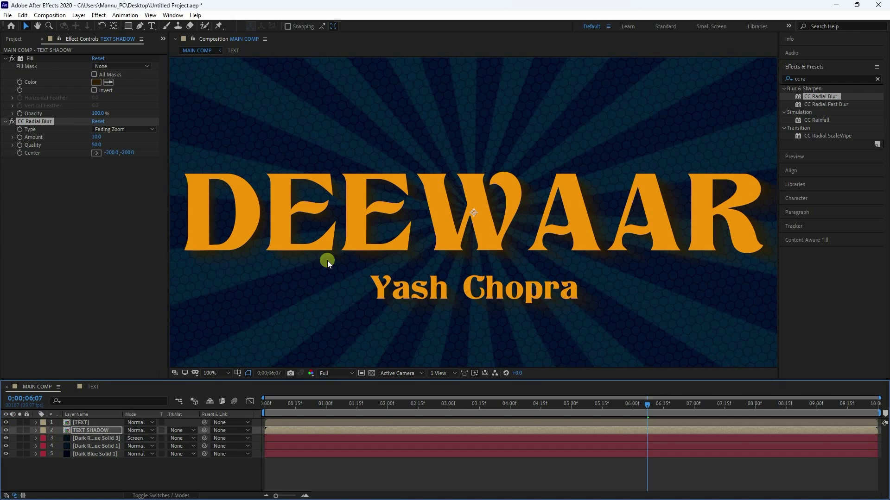
pyautogui.click(812, 78)
pyautogui.write('l')
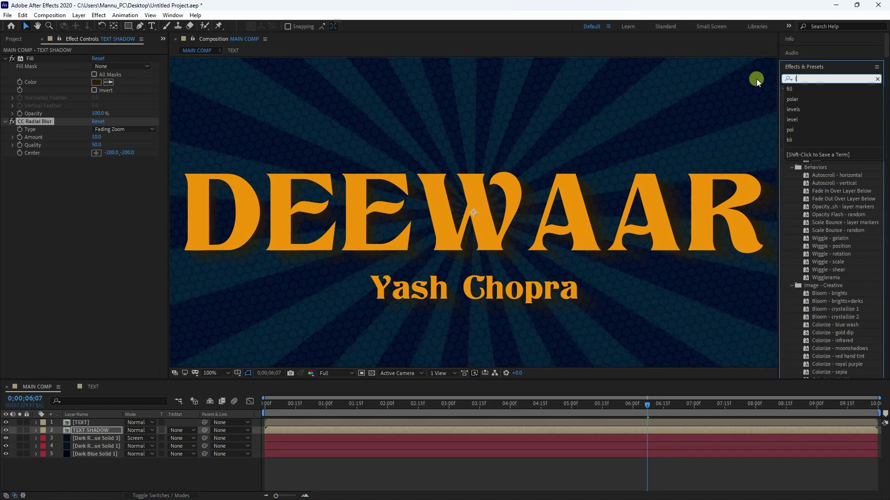
pyautogui.write('eve')
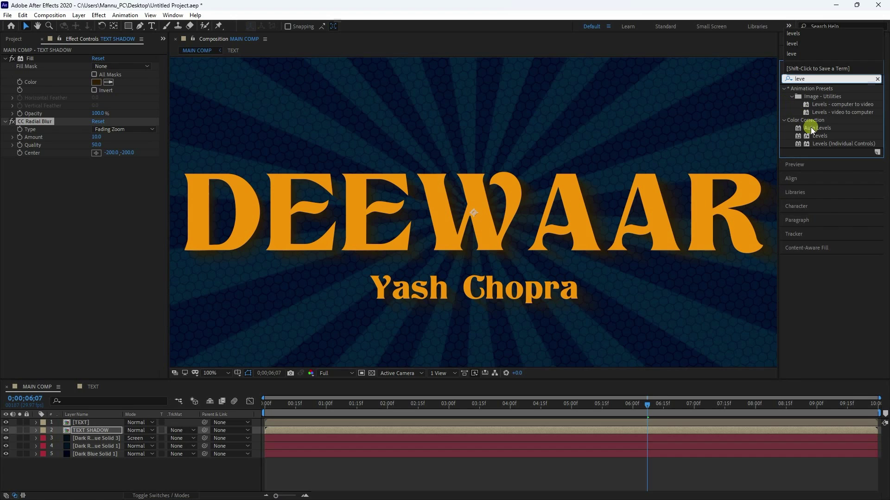
pyautogui.moveTo(818, 136); pyautogui.dragTo(96, 315)
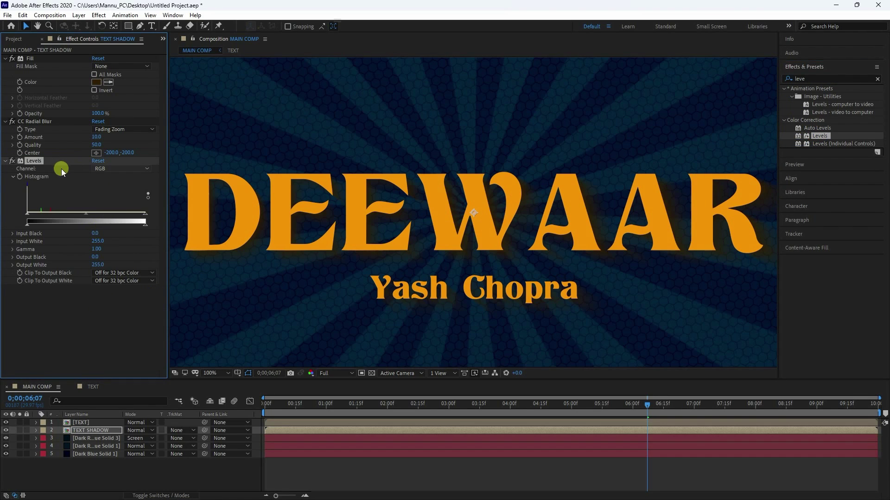
# Step: Switch the shadow's Levels channel to Alpha and set Alpha Input White to 35
pyautogui.click(121, 169)
pyautogui.click(118, 219)
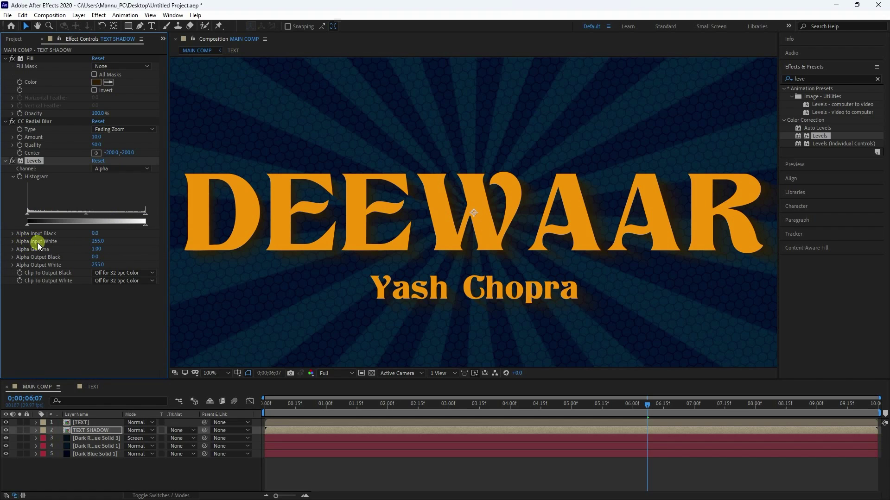
pyautogui.click(101, 242)
pyautogui.write('35')
pyautogui.press('Return')
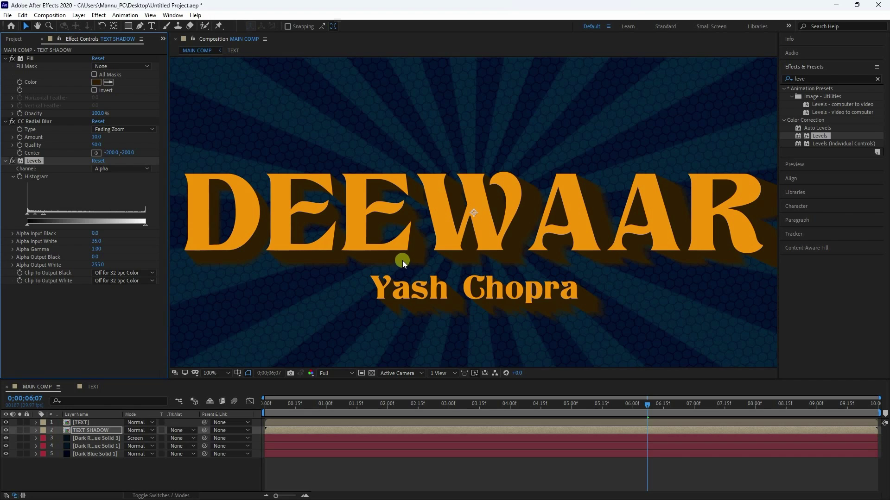
# Step: Fit the composition in the viewer and preview the title animation from the first frame
pyautogui.click(793, 165)
pyautogui.click(803, 92)
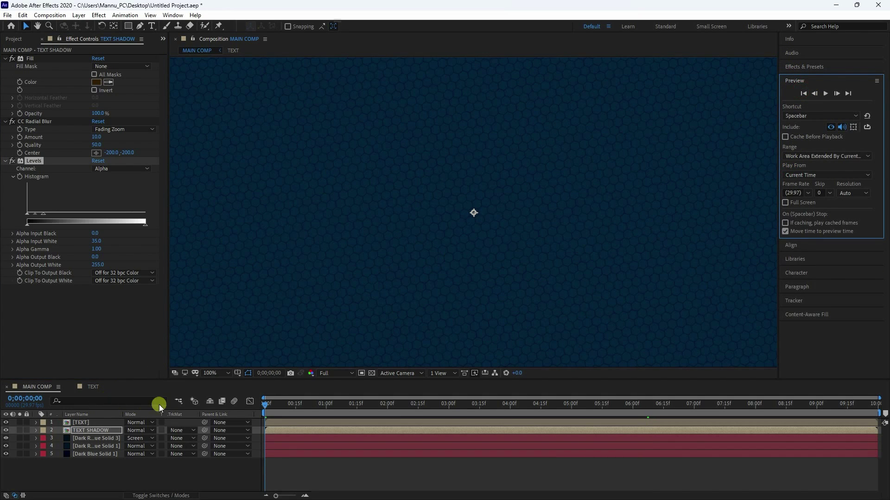
pyautogui.click(209, 373)
pyautogui.click(228, 219)
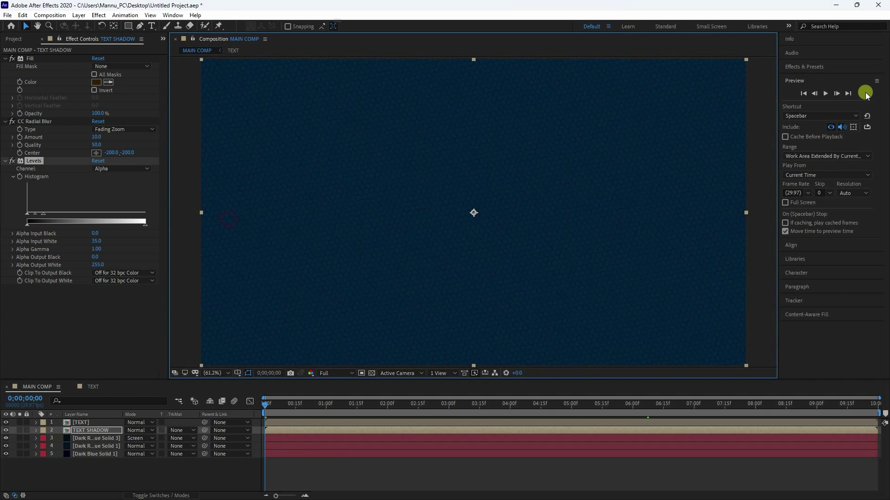
pyautogui.click(824, 94)
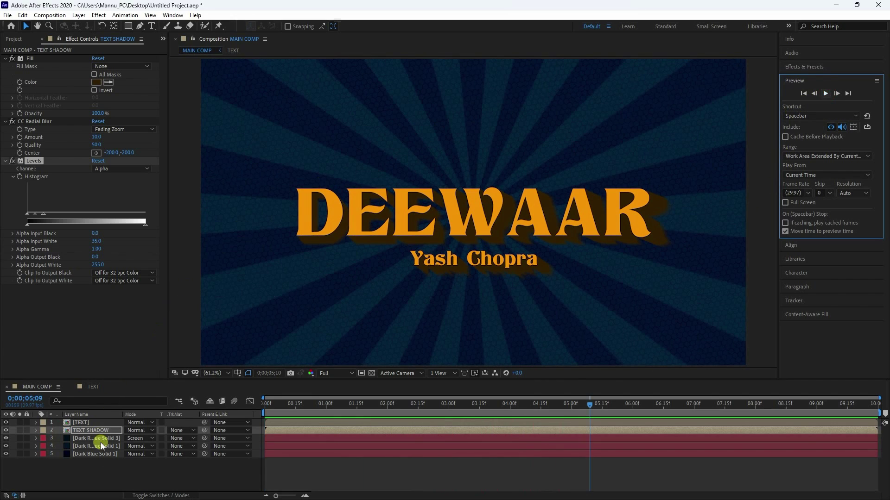
# Step: Create a shape layer and draw a long cream ribbon with V-notched ends above the DEEWAAR title using the Pen tool
pyautogui.rightClick(107, 474)
pyautogui.moveTo(134, 371)
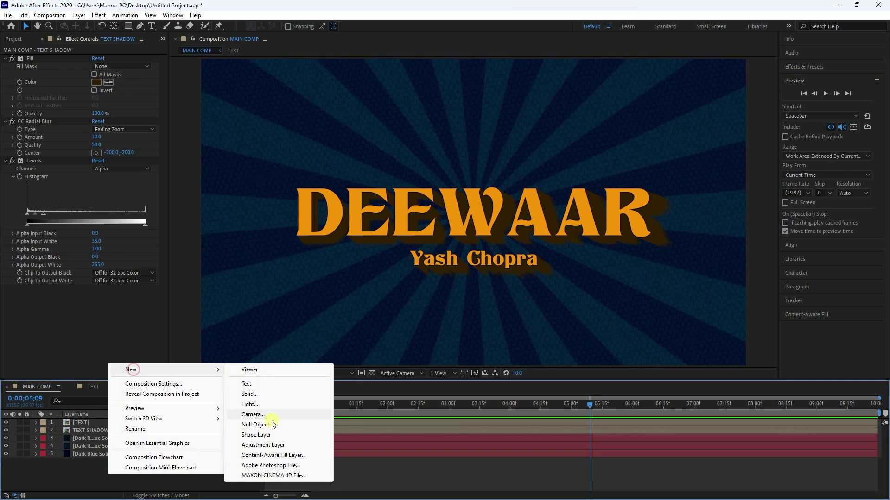
pyautogui.click(254, 435)
pyautogui.press('q')
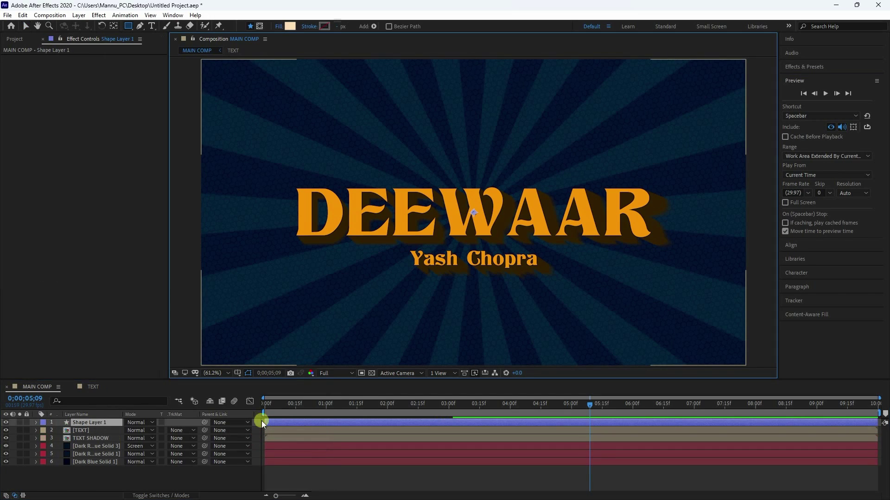
pyautogui.moveTo(138, 27); pyautogui.dragTo(183, 26)
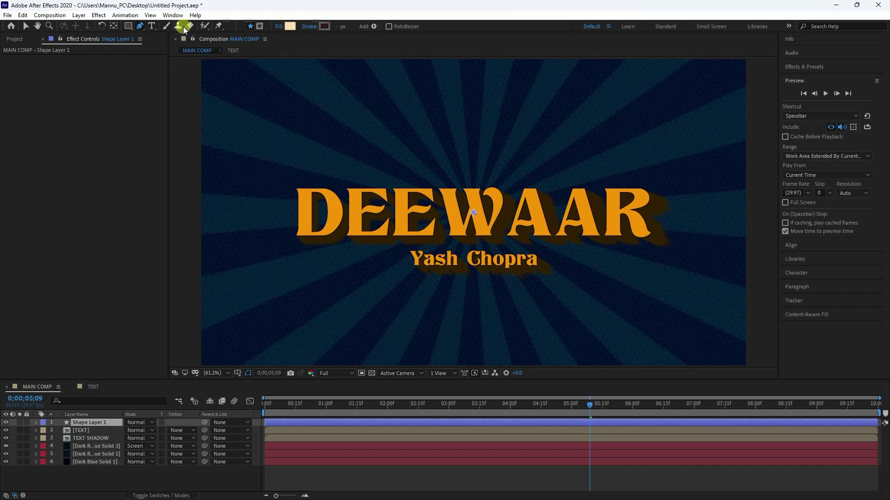
pyautogui.click(359, 95)
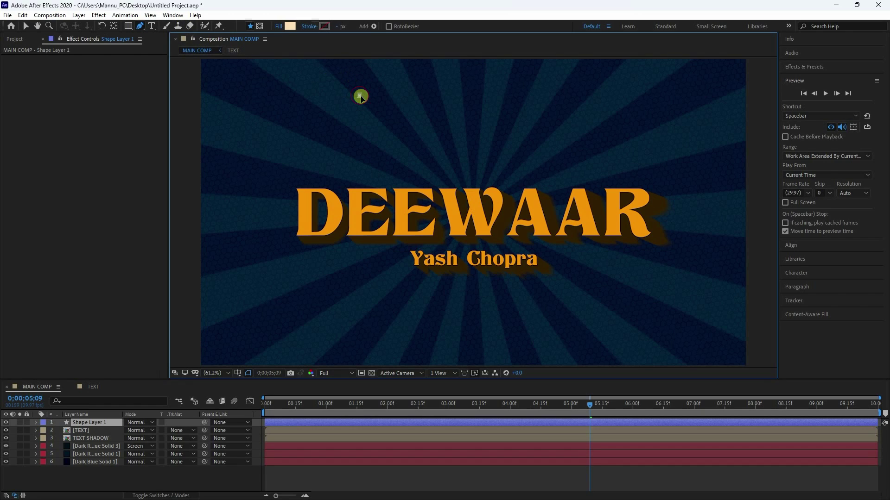
pyautogui.click(550, 95)
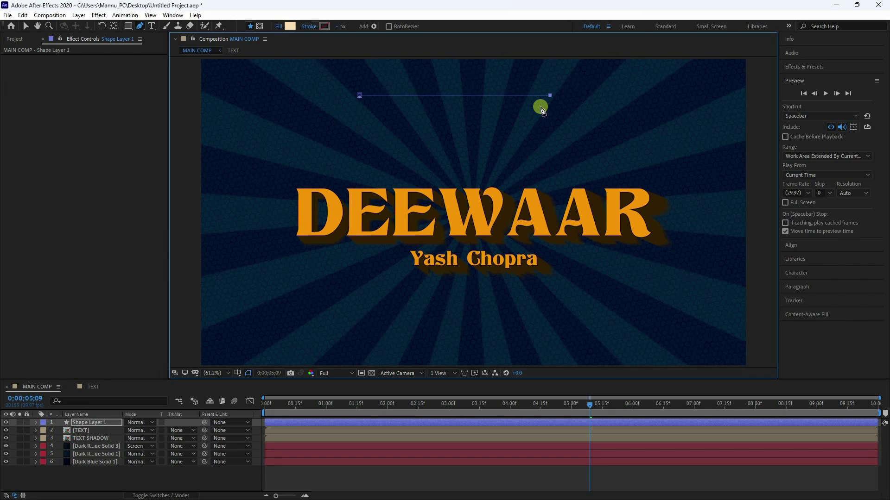
pyautogui.click(541, 106)
pyautogui.click(547, 113)
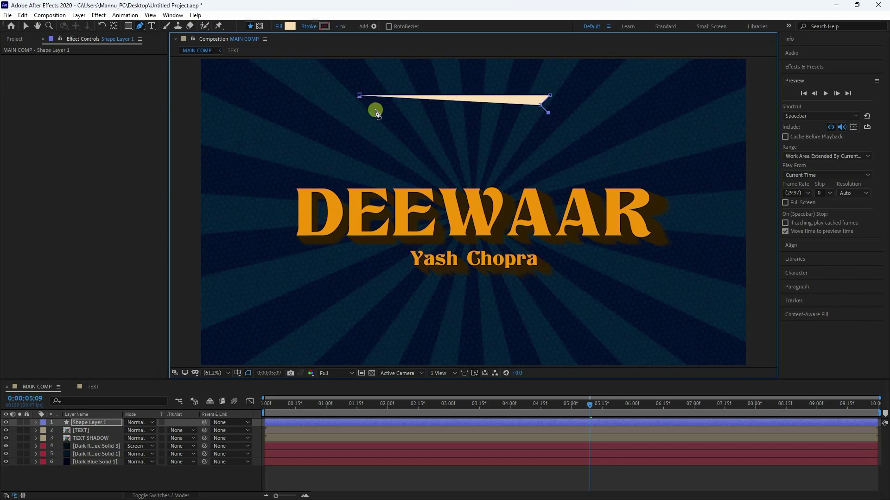
pyautogui.click(359, 113)
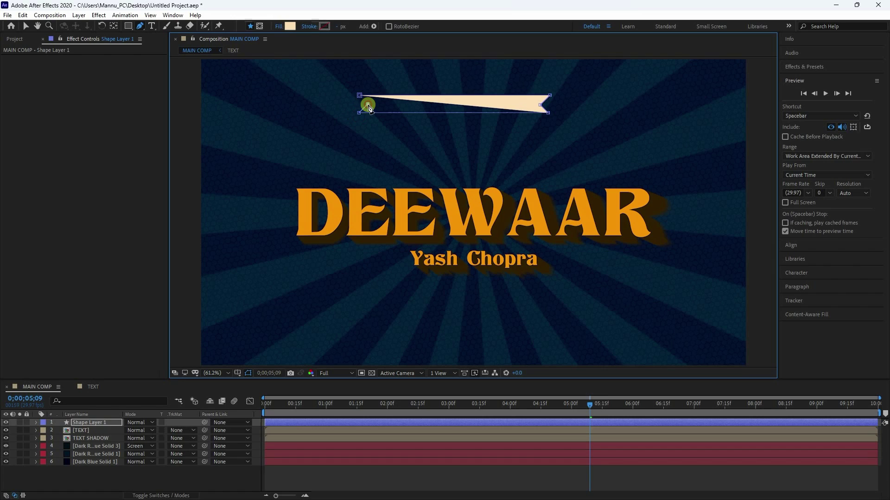
pyautogui.click(359, 95)
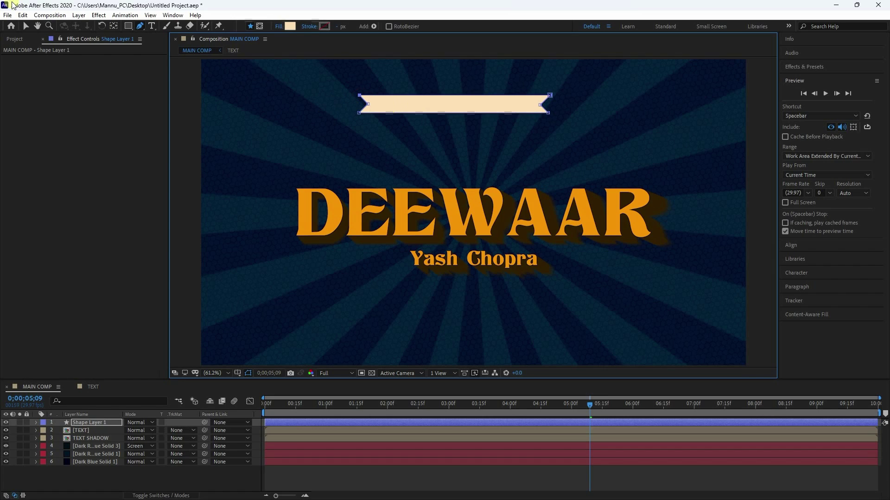
pyautogui.click(26, 26)
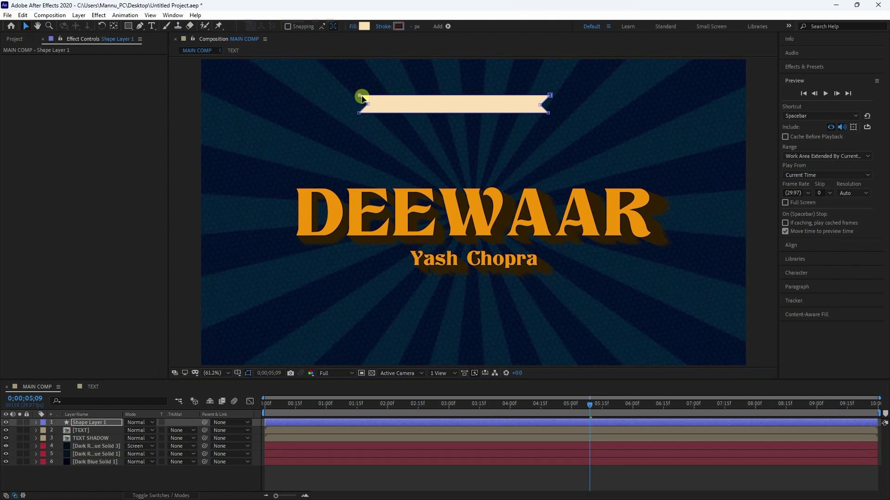
# Step: Align the ribbon to the composition's centre both ways and move it straight up above the DEEWAAR title
pyautogui.click(420, 108)
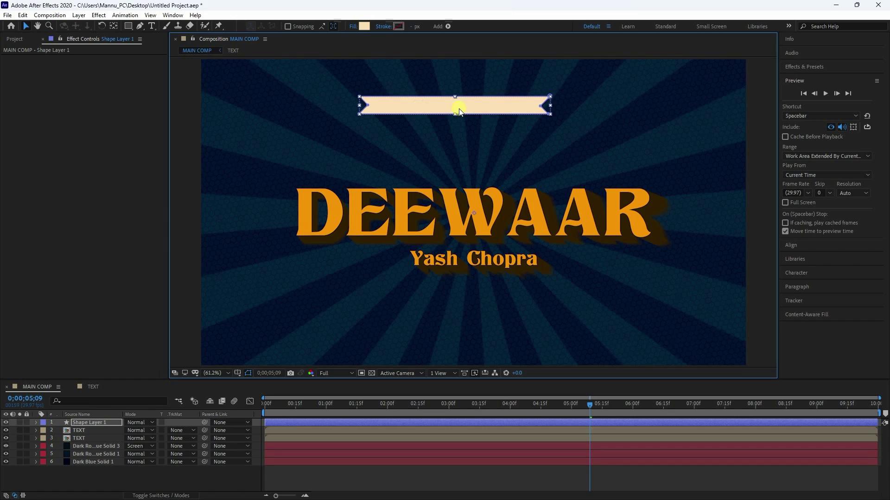
pyautogui.click(789, 246)
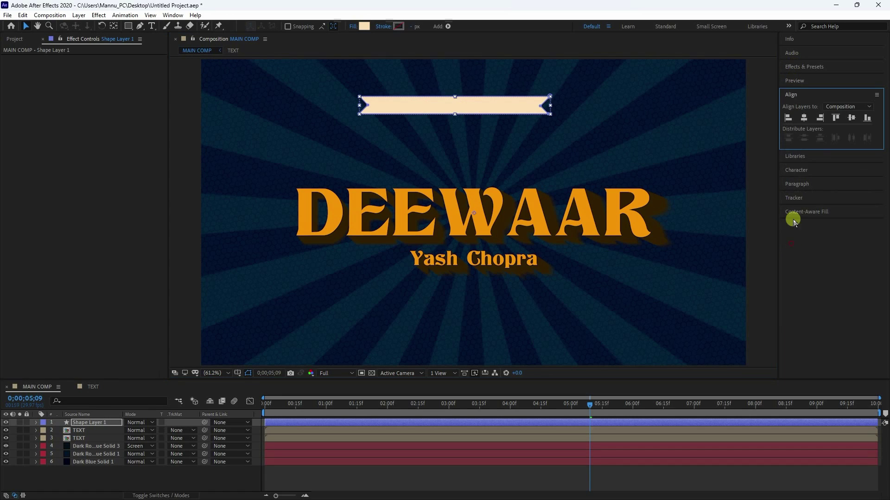
pyautogui.click(802, 118)
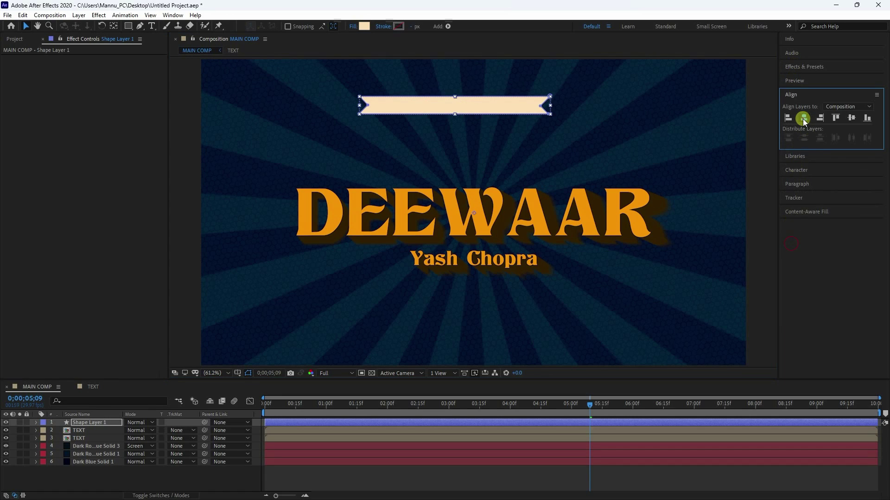
pyautogui.click(851, 119)
pyautogui.click(178, 477)
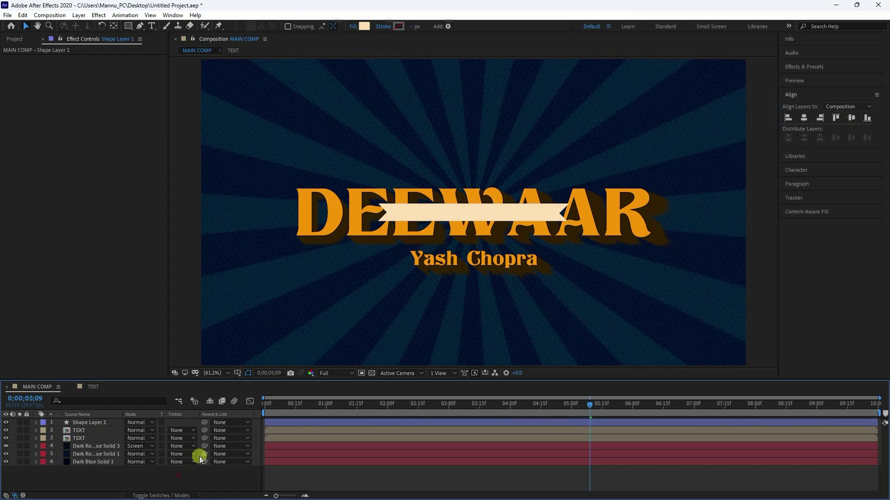
pyautogui.click(461, 214)
pyautogui.moveTo(465, 210); pyautogui.dragTo(472, 108)
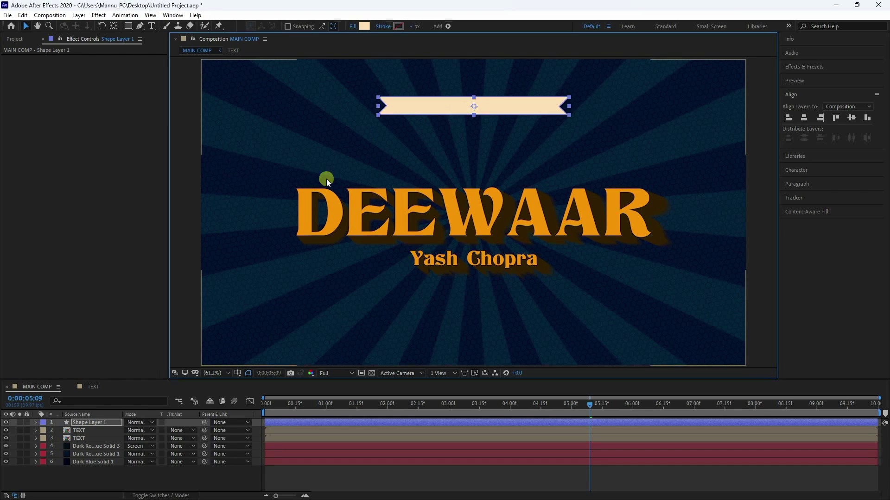
# Step: Add a new text layer reading "Amitabh Bachchan"
pyautogui.click(126, 474)
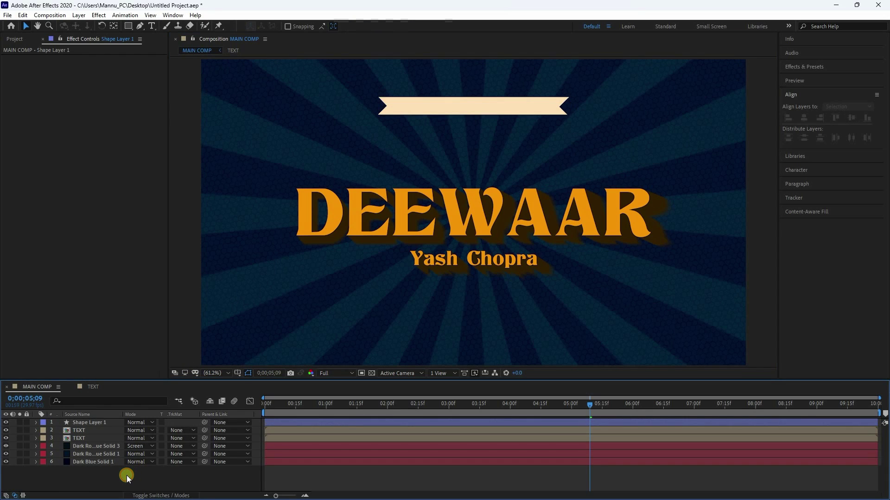
pyautogui.rightClick(127, 474)
pyautogui.moveTo(175, 371)
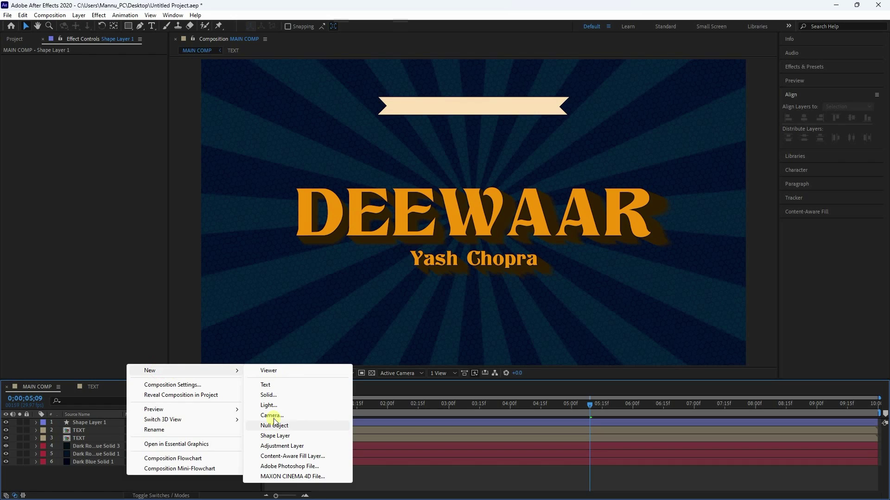
pyautogui.click(269, 385)
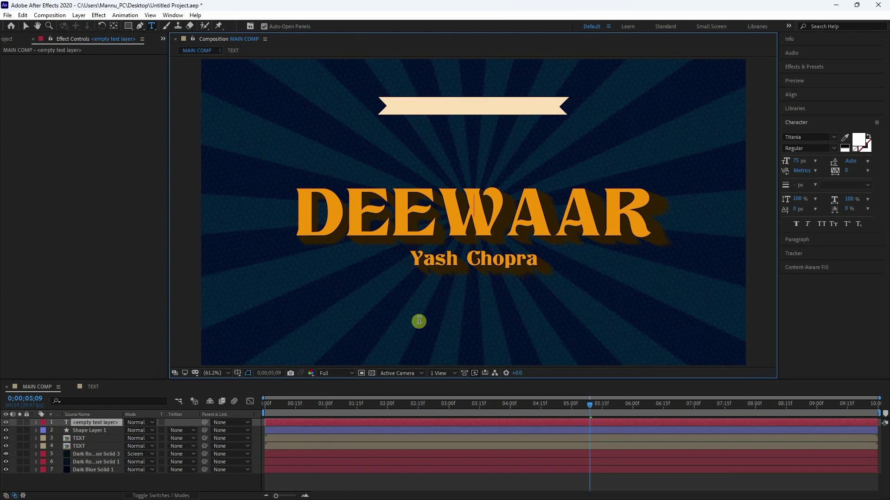
pyautogui.write('Amitabh Bachchan')
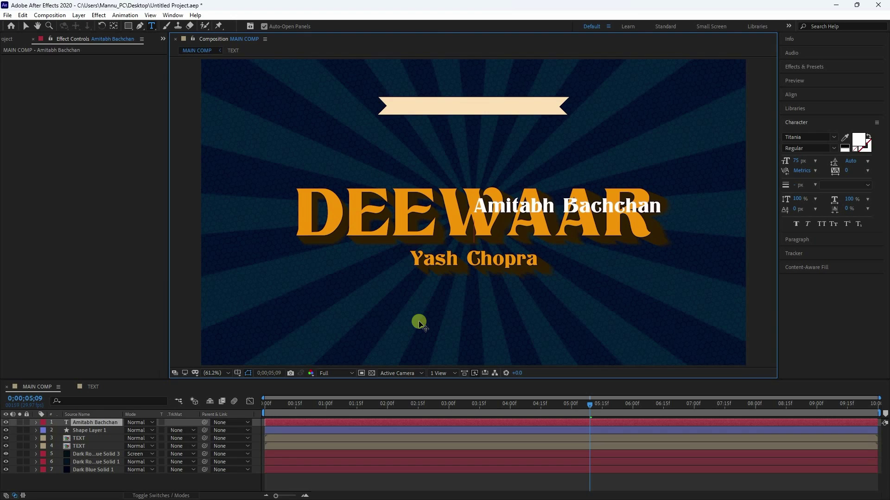
# Step: Move the Amitabh Bachchan text just below the ribbon and centre its anchor point on the text
pyautogui.click(25, 26)
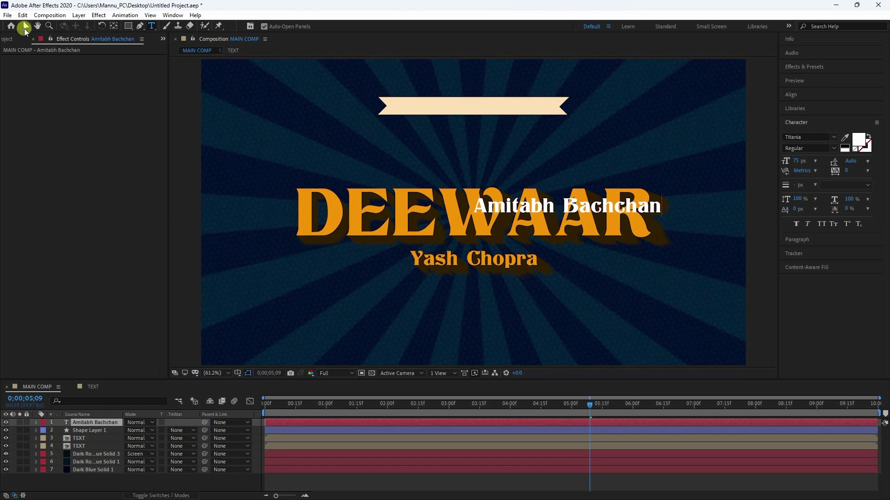
pyautogui.moveTo(507, 207); pyautogui.dragTo(418, 130)
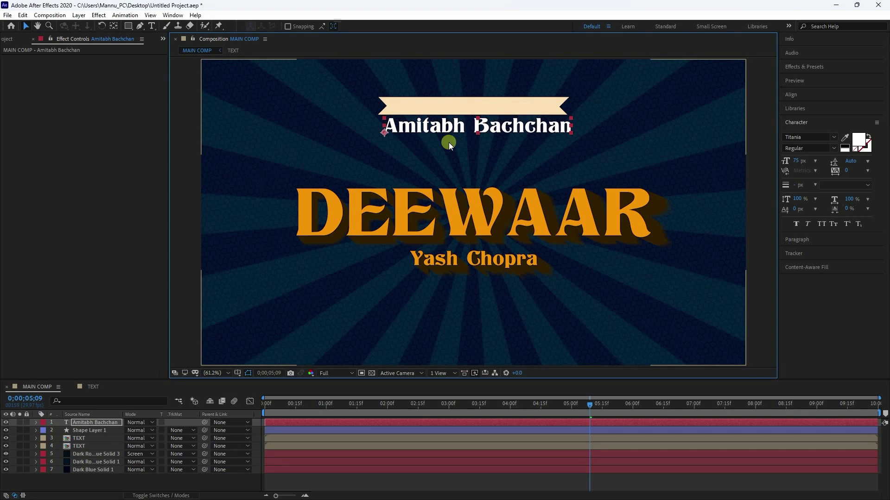
pyautogui.hotkey('ctrl', 'alt', 'Home')
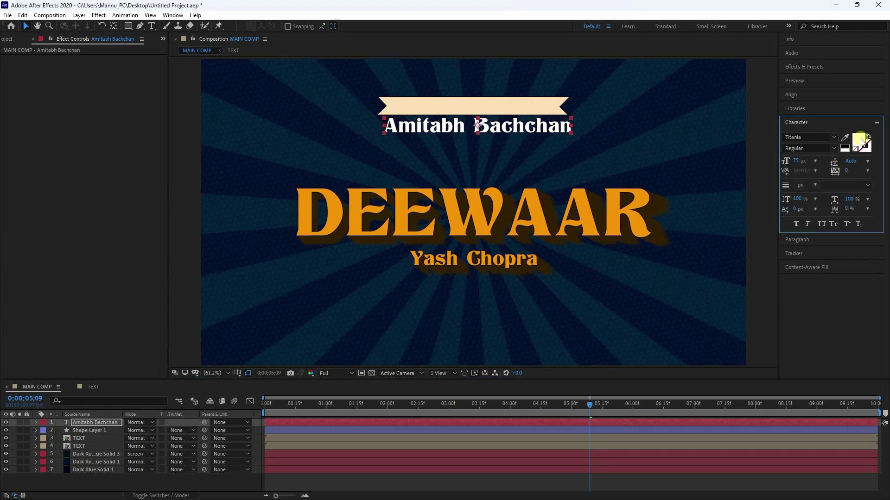
# Step: Set the Amitabh Bachchan text color to dark brown 180F00 and move the text onto the ribbon
pyautogui.click(862, 144)
pyautogui.moveTo(124, 296); pyautogui.dragTo(154, 319)
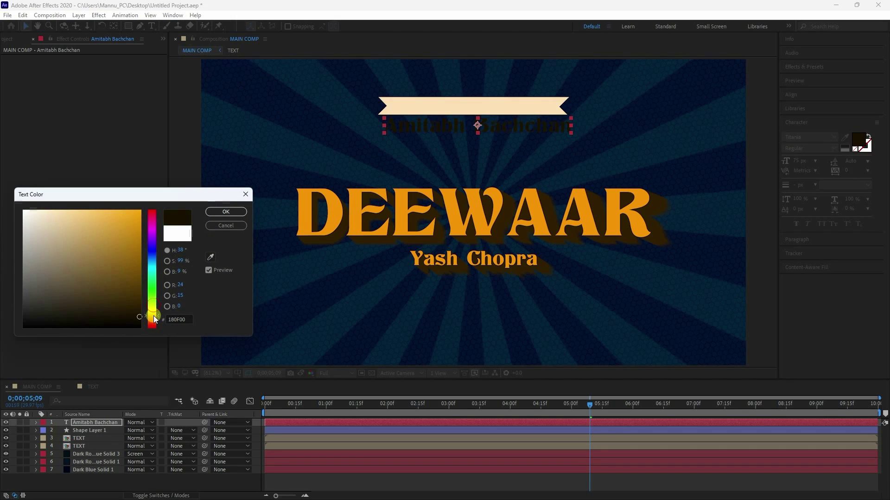
pyautogui.click(231, 212)
pyautogui.moveTo(418, 125); pyautogui.dragTo(415, 106)
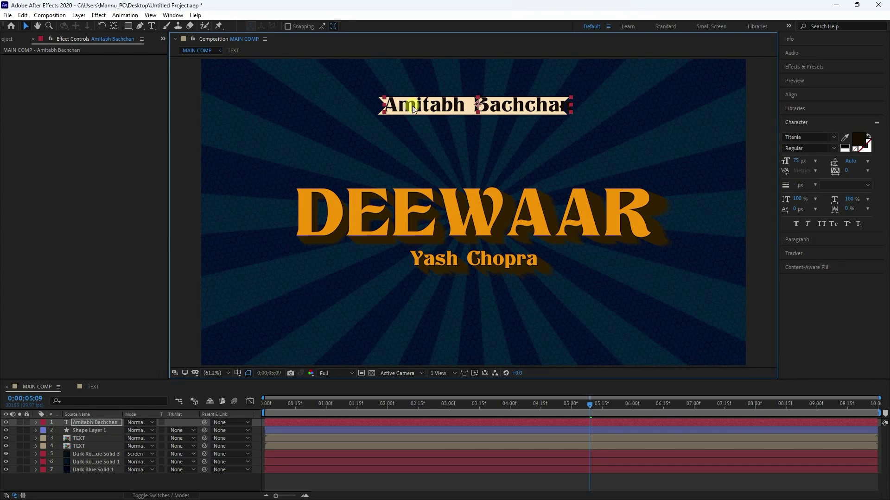
# Step: Enlarge the ribbon proportionally so it frames the whole name and centre it horizontally in the composition
pyautogui.click(68, 431)
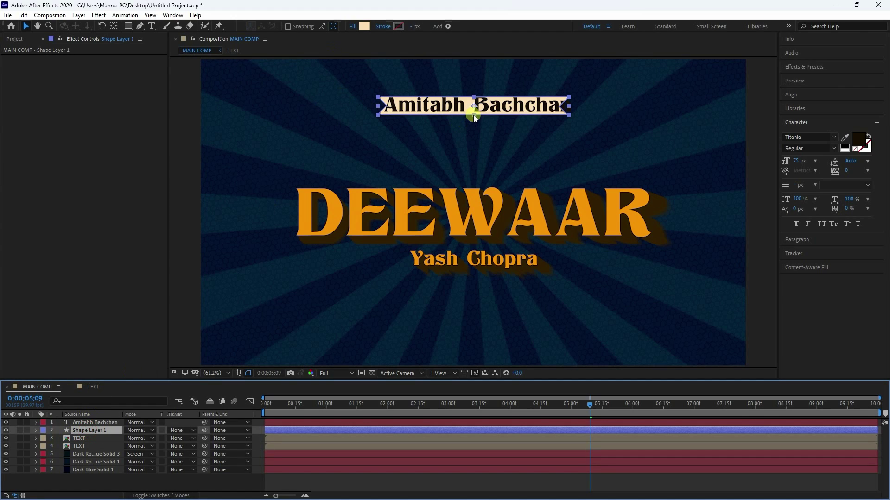
pyautogui.moveTo(474, 115); pyautogui.dragTo(474, 120)
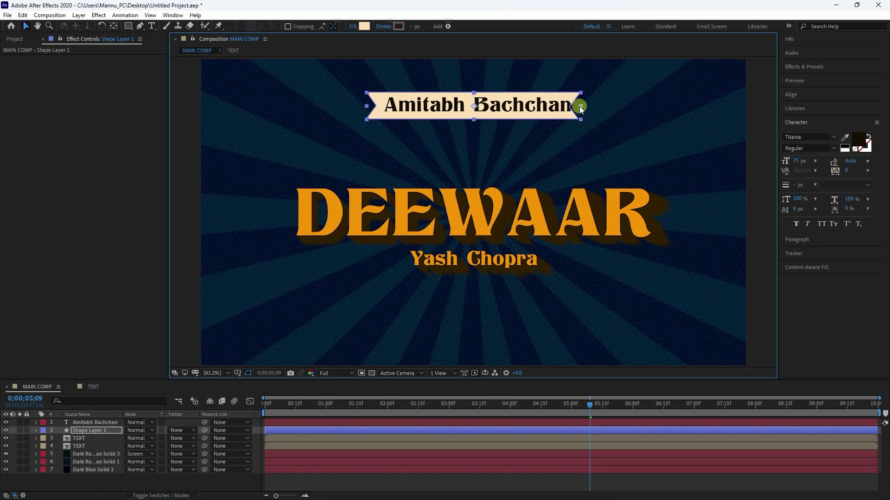
pyautogui.click(801, 97)
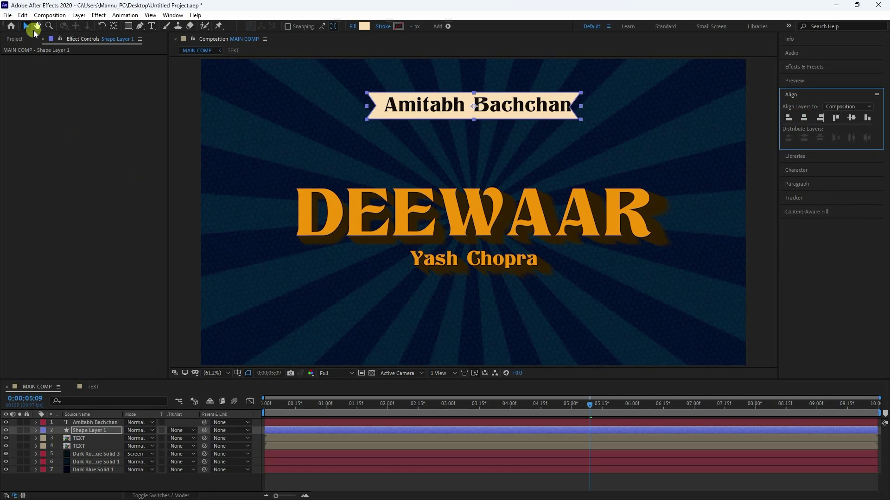
pyautogui.click(118, 488)
pyautogui.click(107, 431)
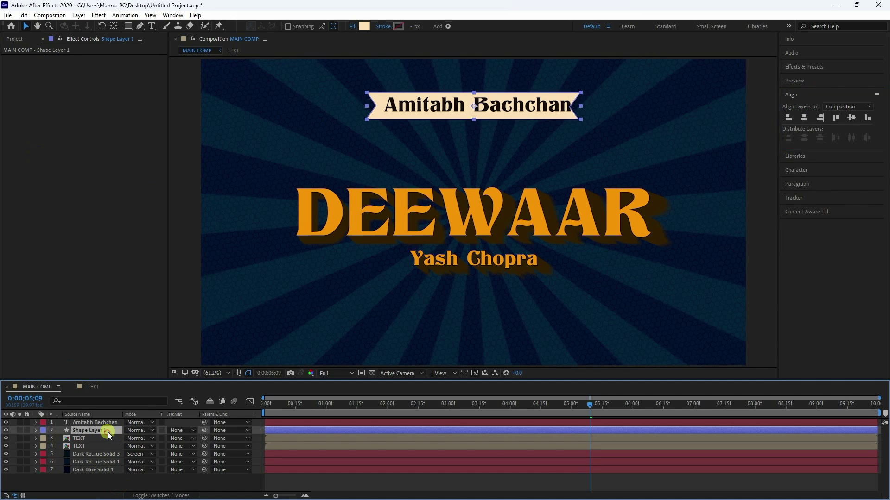
pyautogui.click(800, 118)
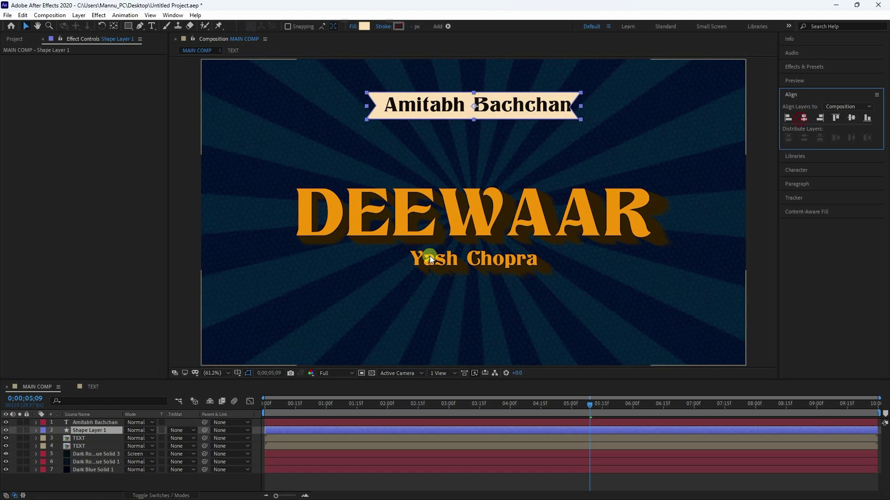
# Step: Centre the Amitabh Bachchan text layer horizontally in the composition
pyautogui.click(104, 422)
pyautogui.click(804, 119)
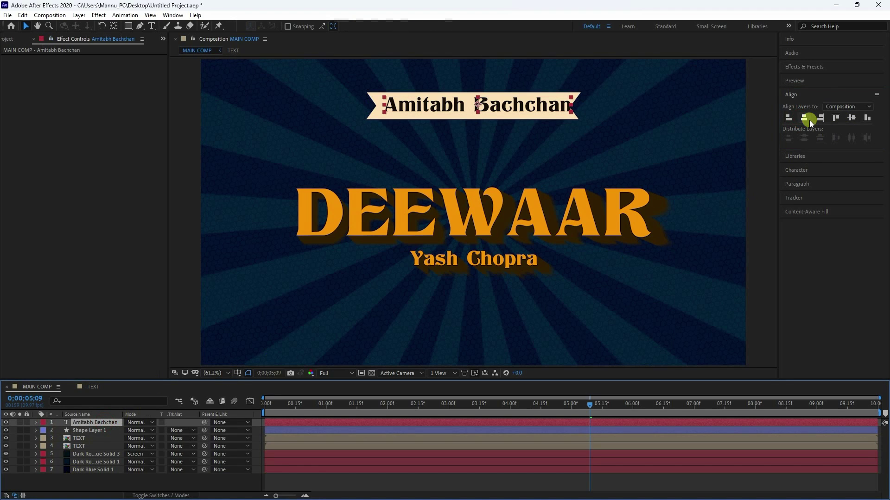
pyautogui.click(388, 274)
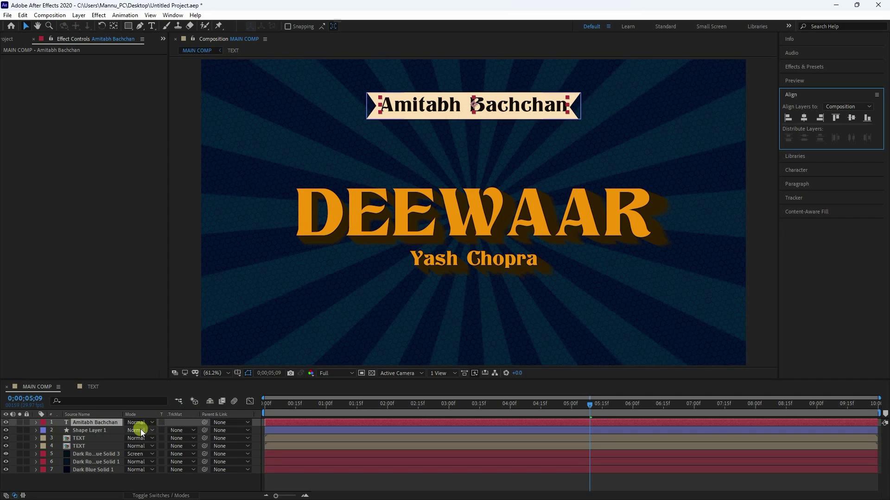
# Step: Start a Scale animation on the ribbon layer Shape Layer 1 at 4:00 with unlinked dimensions and a horizontal scale of 0
pyautogui.moveTo(286, 410); pyautogui.dragTo(210, 413)
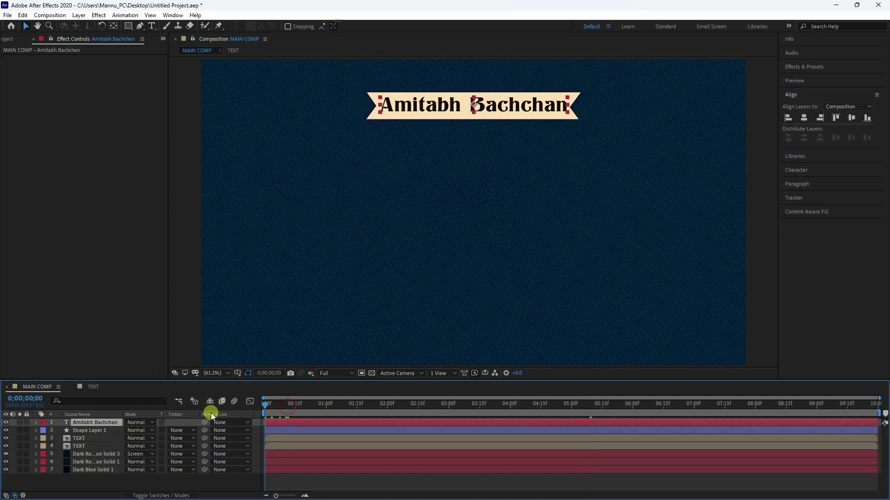
pyautogui.click(90, 429)
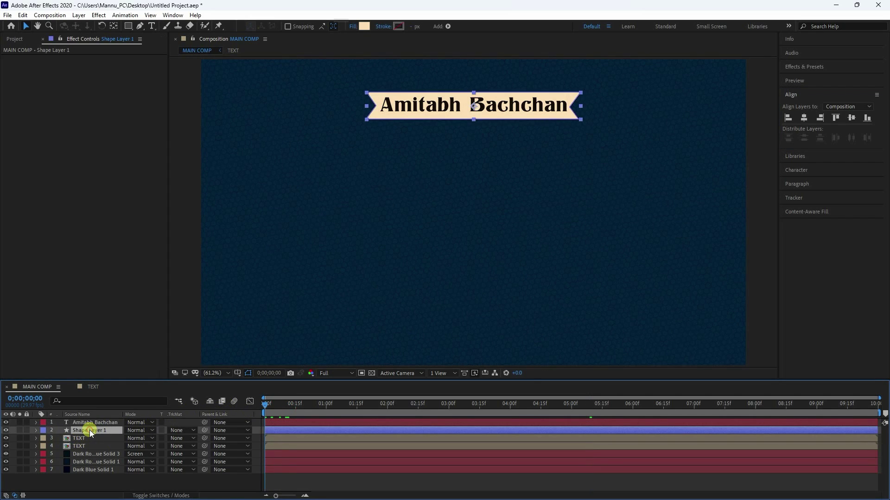
pyautogui.press('s')
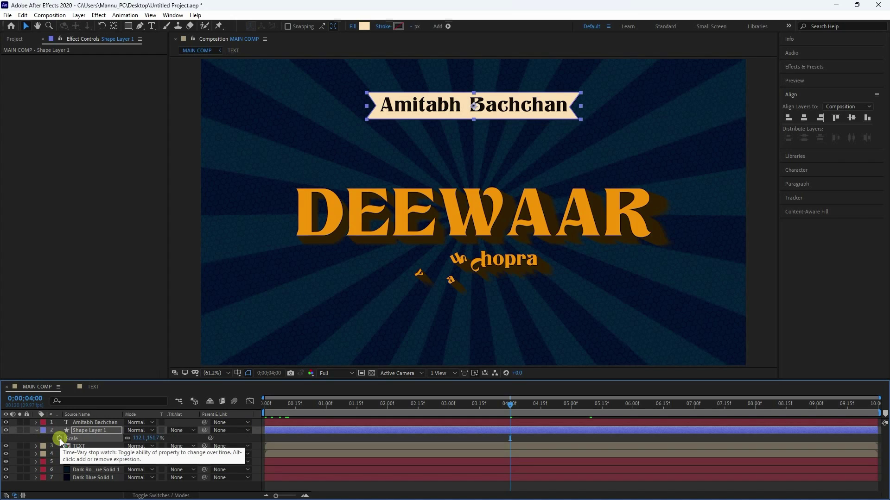
pyautogui.click(137, 439)
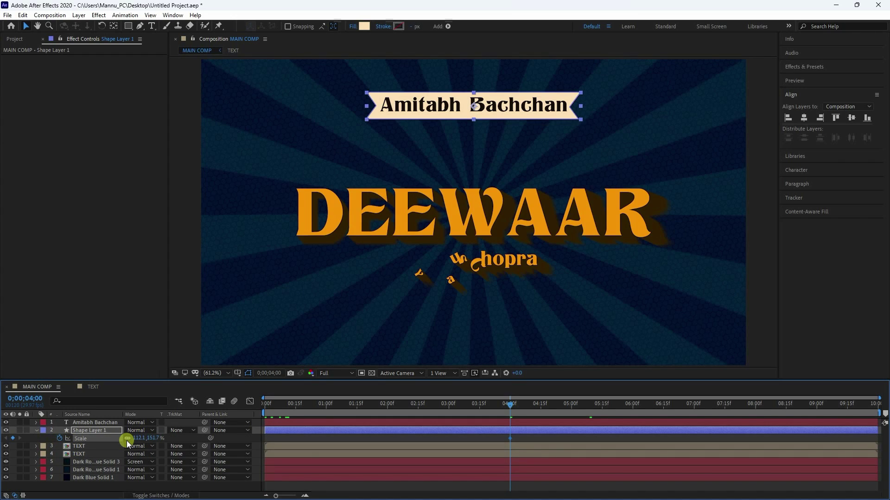
pyautogui.click(129, 438)
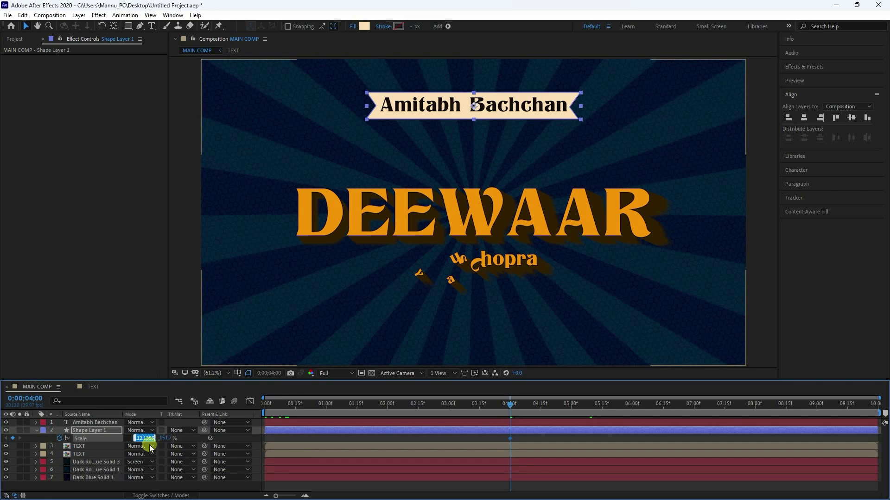
pyautogui.press('Return')
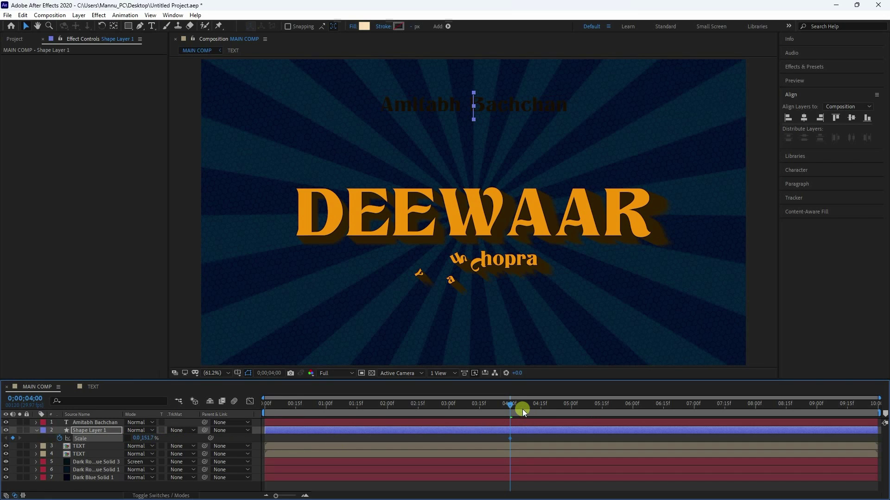
# Step: Set the ribbon's horizontal scale to 112 at 4:15 so it opens to full width
pyautogui.moveTo(516, 406); pyautogui.dragTo(538, 416)
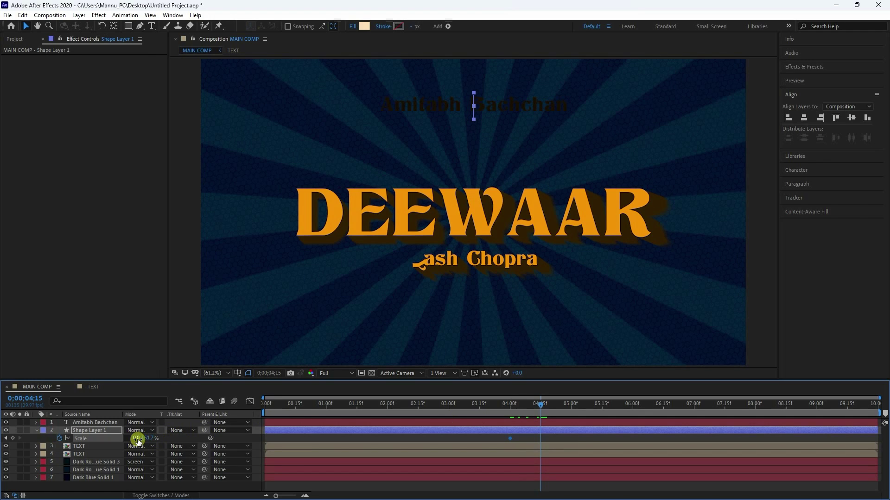
pyautogui.moveTo(138, 441); pyautogui.dragTo(187, 439)
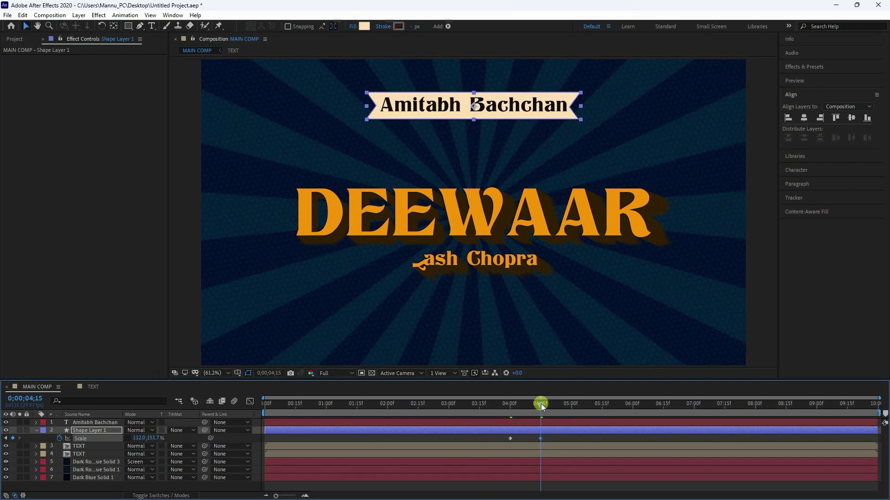
pyautogui.moveTo(541, 404)
pyautogui.mouseDown()
pyautogui.moveTo(500, 410)
pyautogui.moveTo(544, 408)
pyautogui.mouseUp()
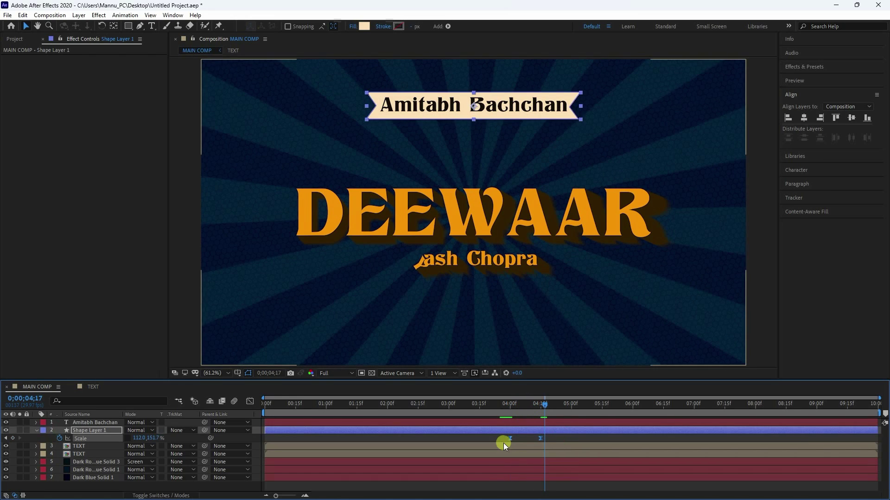
# Step: Reshape the speed curve of the eased ribbon Scale keyframes for a fast start and slow finish, and preview the opening
pyautogui.click(250, 402)
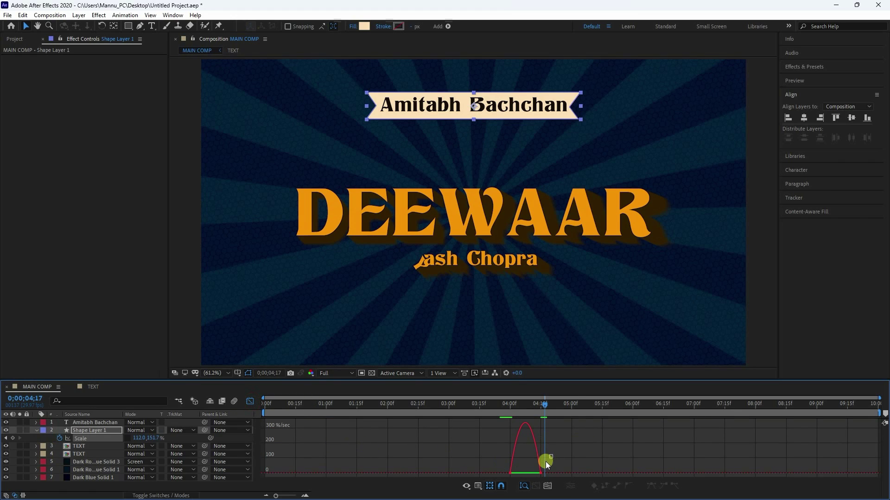
pyautogui.moveTo(550, 464); pyautogui.dragTo(525, 473)
pyautogui.click(250, 401)
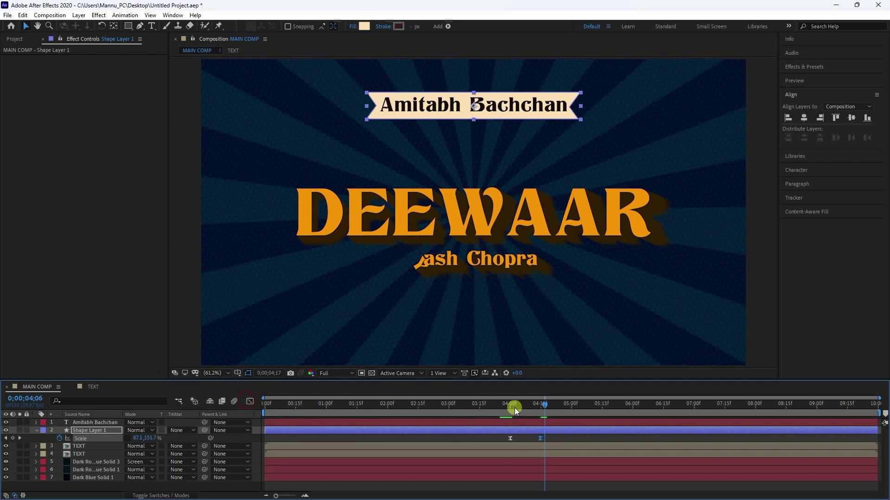
pyautogui.moveTo(514, 408); pyautogui.dragTo(493, 412)
pyautogui.press('space')
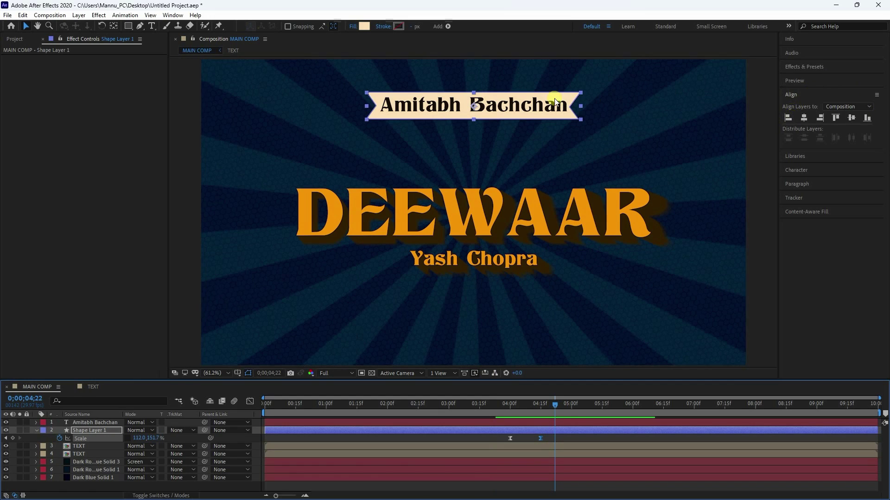
# Step: Centre the ribbon horizontally in the composition and align the ribbon and the Amitabh Bachchan text vertically to each other
pyautogui.click(803, 118)
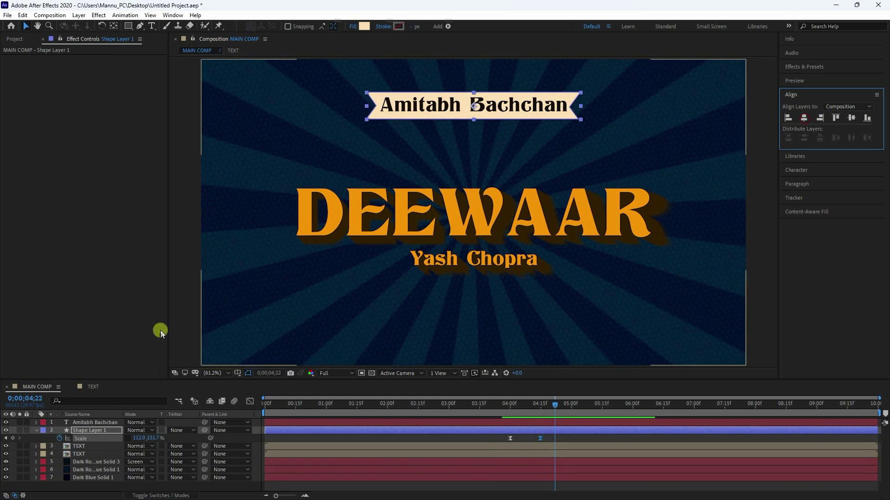
pyautogui.click(37, 430)
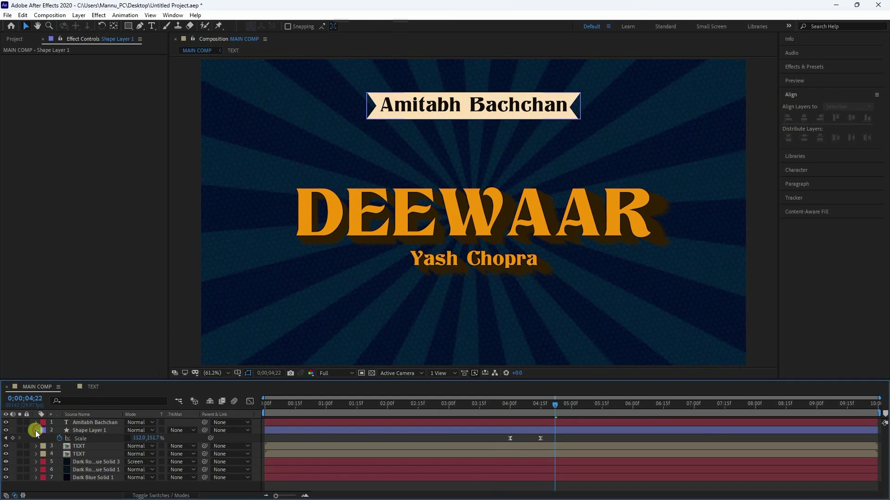
pyautogui.click(36, 430)
pyautogui.click(79, 432)
pyautogui.keyDown('shift'); pyautogui.click(87, 422); pyautogui.keyUp('shift')
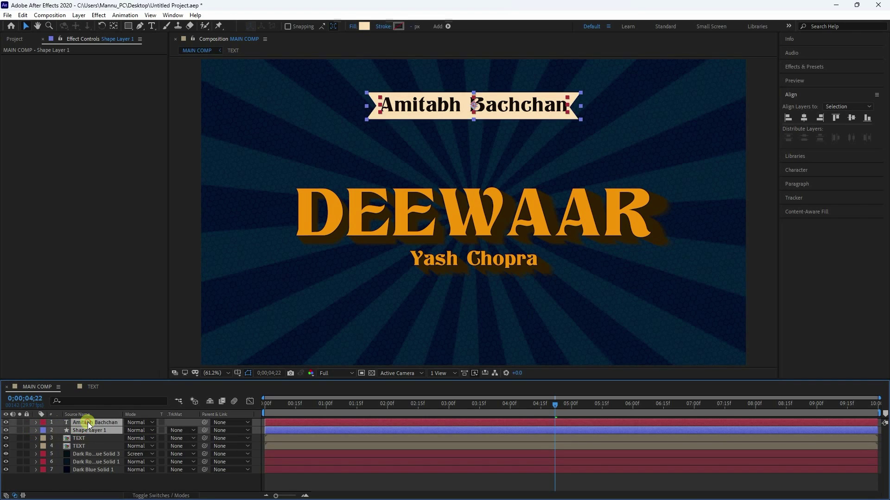
pyautogui.click(850, 118)
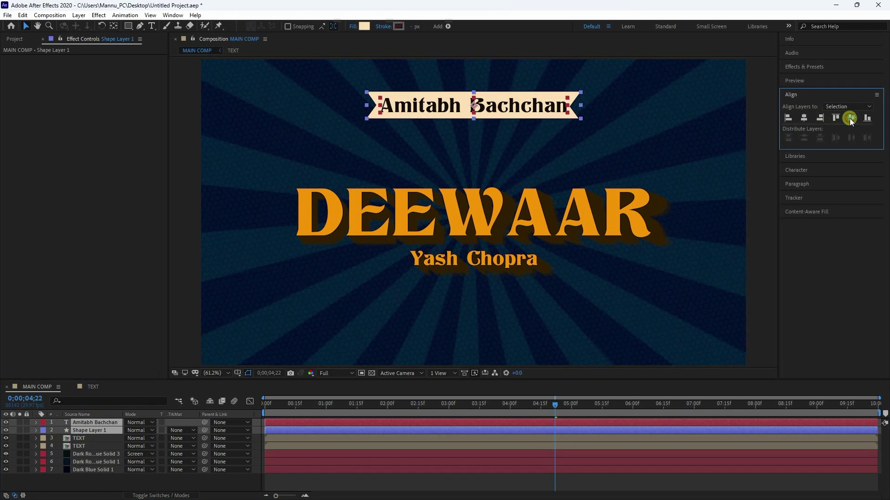
# Step: Duplicate the ribbon layer above the Amitabh Bachchan text and use the copy as the text's alpha matte
pyautogui.click(104, 480)
pyautogui.click(88, 430)
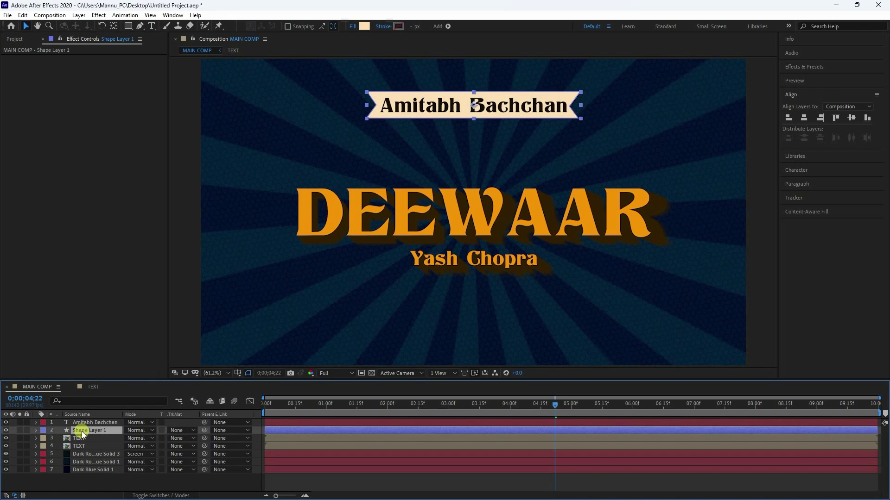
pyautogui.hotkey('ctrl', 'd')
pyautogui.moveTo(90, 432); pyautogui.dragTo(89, 421)
pyautogui.click(85, 431)
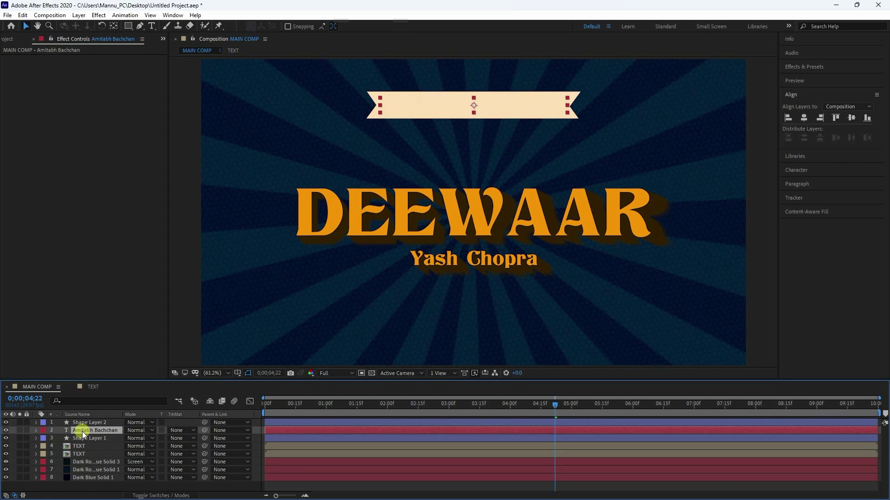
pyautogui.click(178, 432)
pyautogui.click(199, 456)
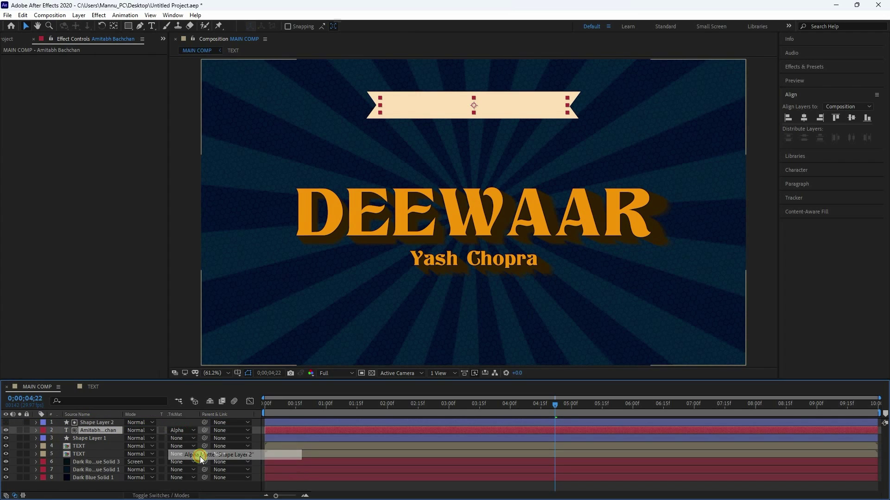
# Step: Play the whole composition from the start to check the ribbon and name reveal
pyautogui.moveTo(557, 407); pyautogui.dragTo(160, 430)
pyautogui.click(795, 81)
pyautogui.click(825, 93)
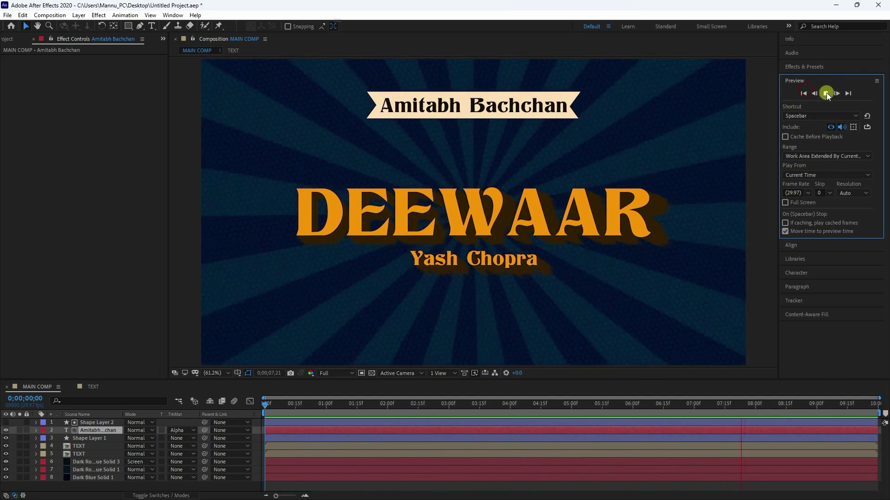
pyautogui.click(825, 93)
pyautogui.click(824, 93)
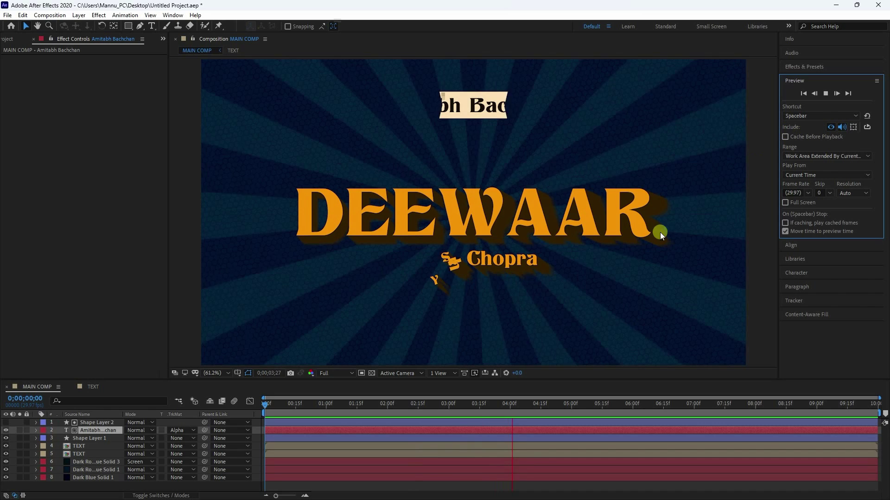
pyautogui.click(825, 94)
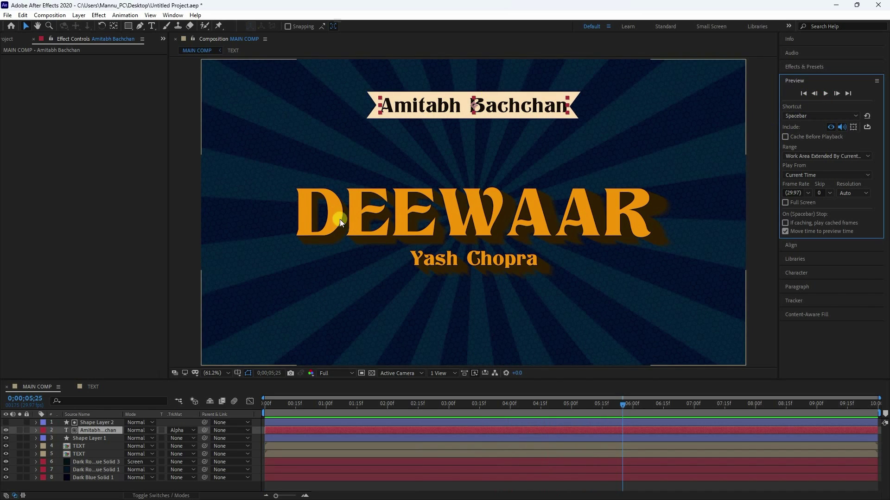
# Step: Import the Light Leaks Overlay 1080p video and place it above all other layers in MAIN COMP
pyautogui.click(10, 39)
pyautogui.rightClick(43, 183)
pyautogui.moveTo(70, 233)
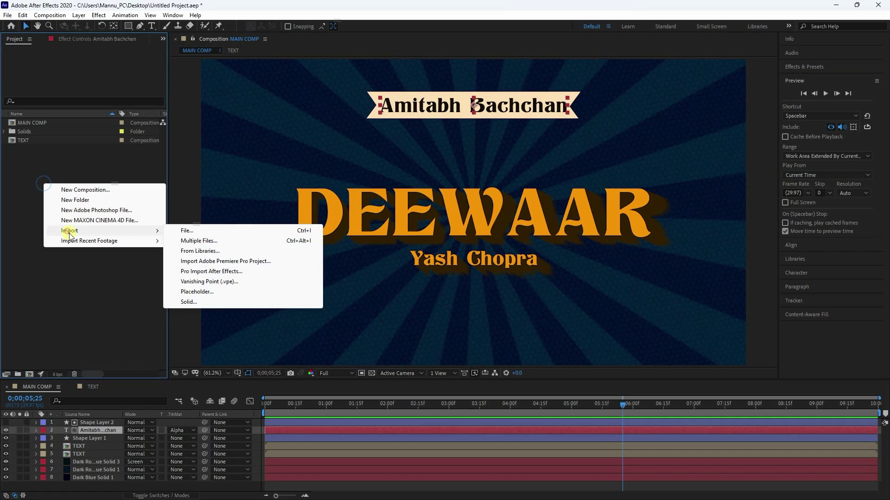
pyautogui.click(189, 231)
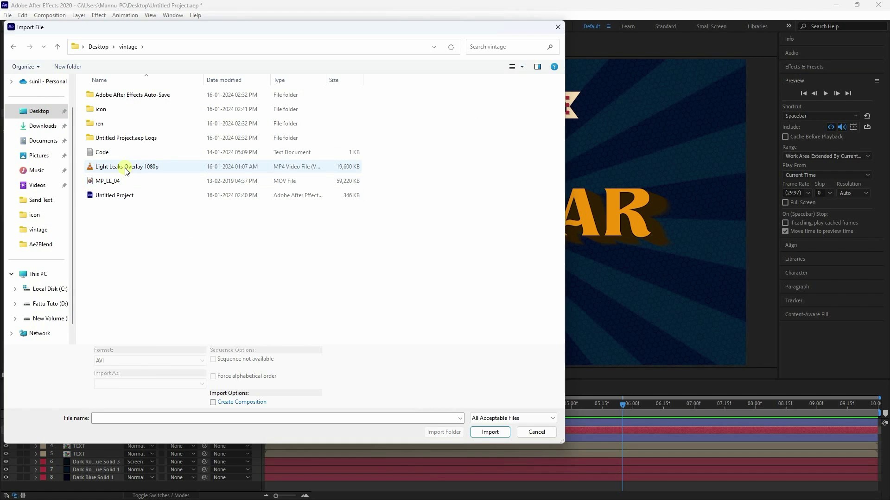
pyautogui.click(128, 169)
pyautogui.click(477, 436)
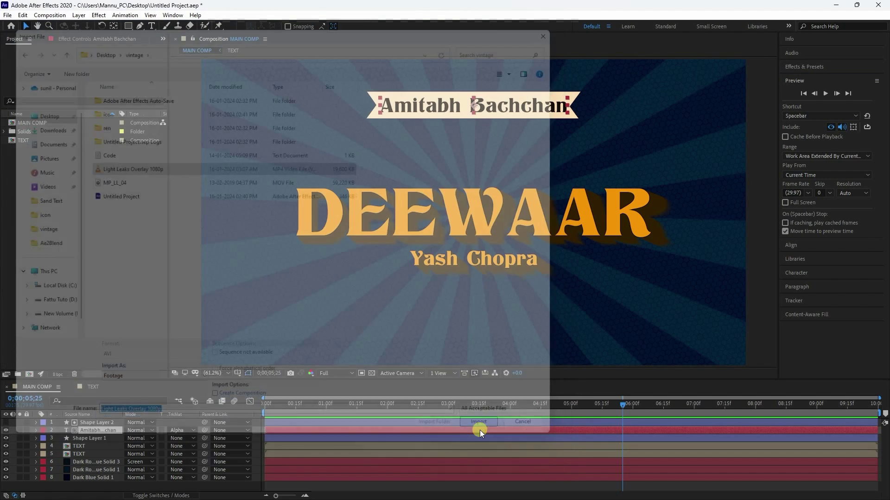
pyautogui.moveTo(42, 124); pyautogui.dragTo(97, 423)
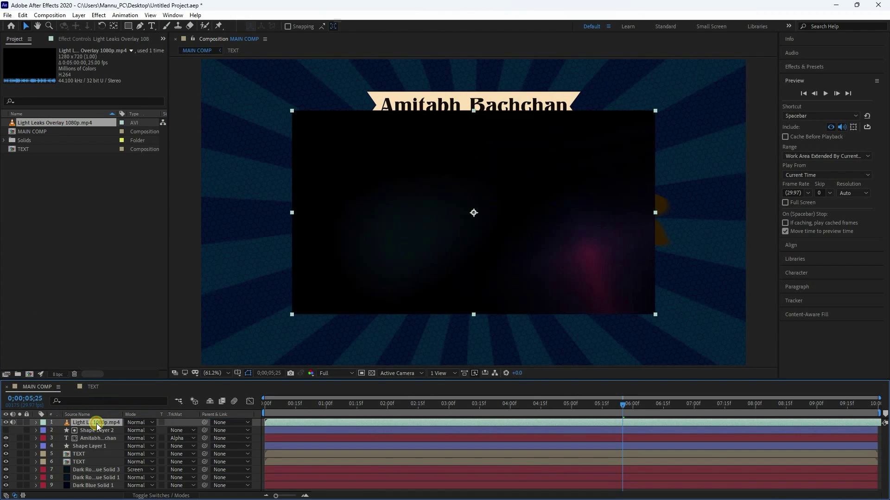
# Step: Scale the light leaks overlay to 150% so it fills the frame
pyautogui.press('s')
pyautogui.click(141, 430)
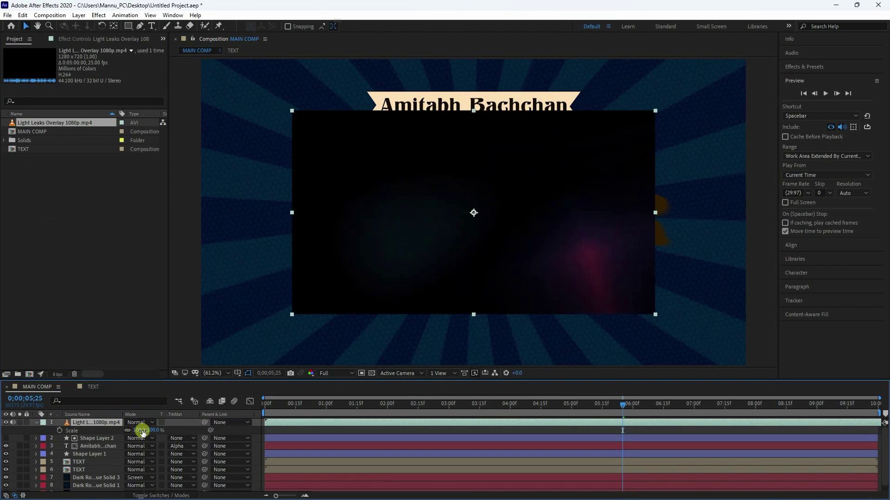
pyautogui.write('150')
pyautogui.click(77, 435)
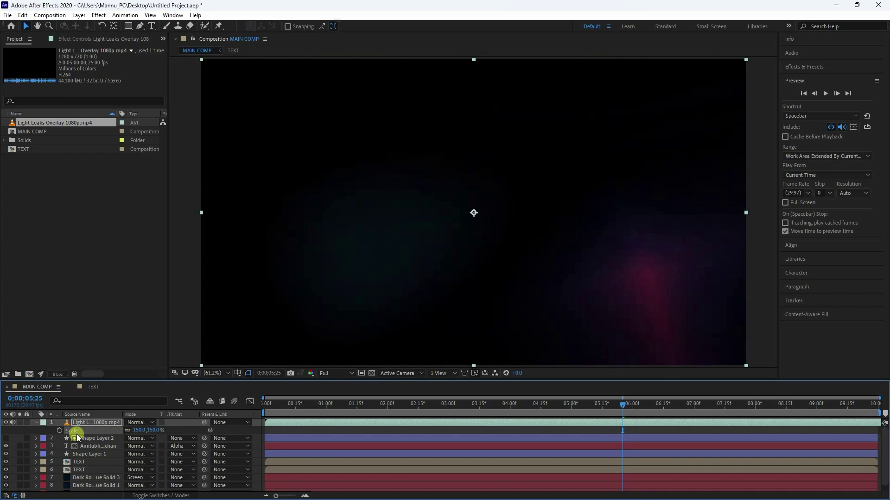
# Step: Set the light leaks overlay's opacity to 20% and its blending mode to Add
pyautogui.click(80, 422)
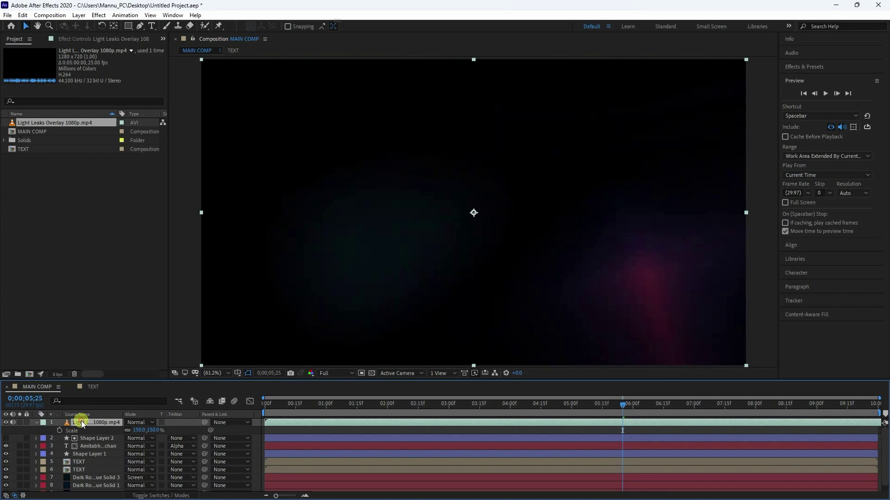
pyautogui.press('t')
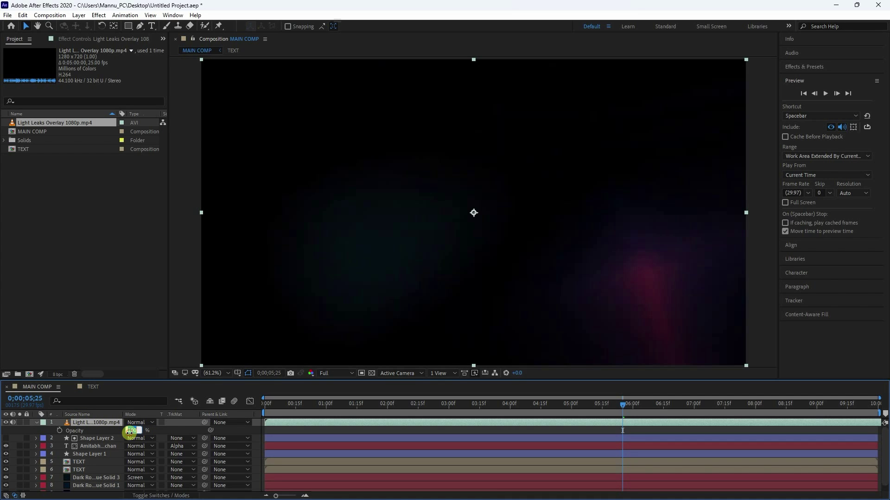
pyautogui.write('20')
pyautogui.press('Return')
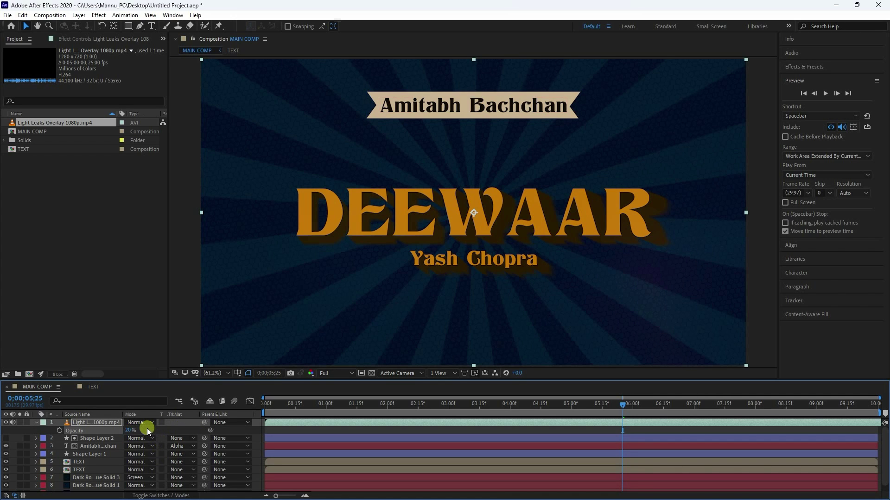
pyautogui.click(141, 423)
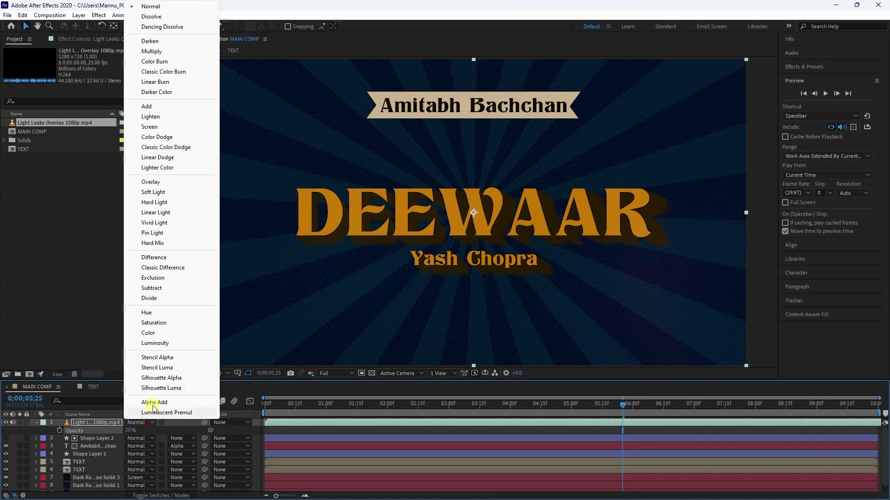
pyautogui.click(147, 107)
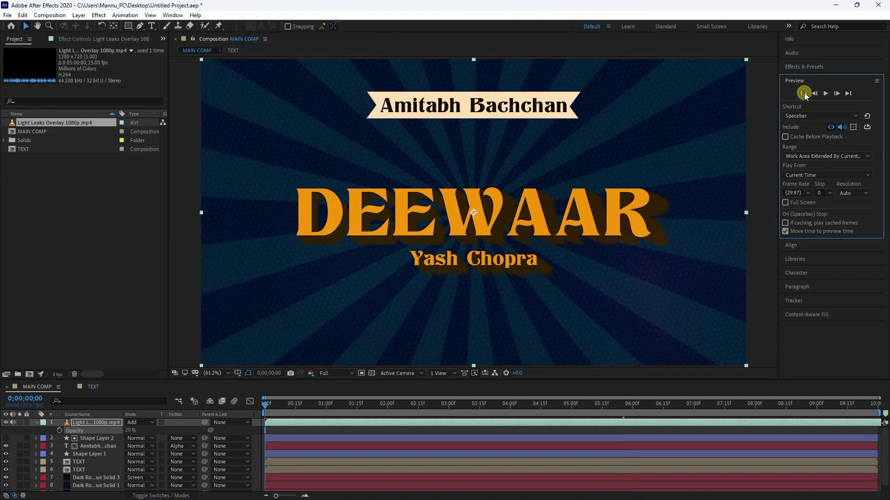
# Step: Play the composition from the first frame to check the light leaks over the title animation
pyautogui.click(804, 93)
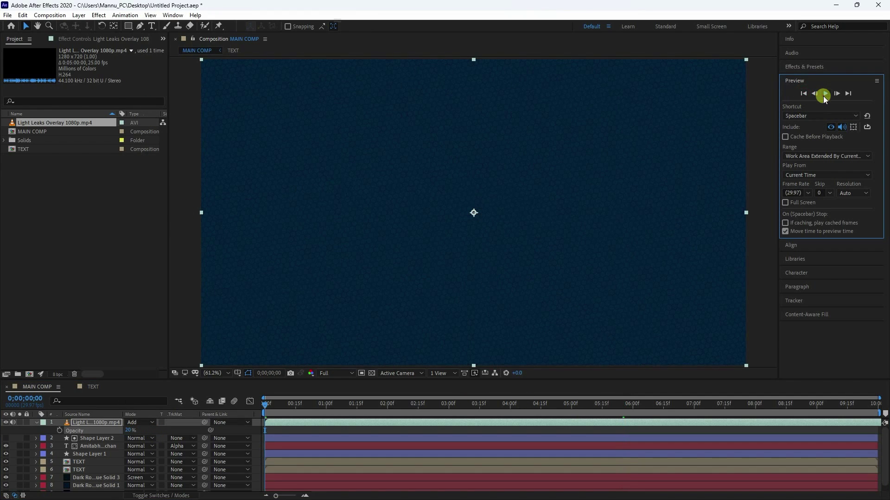
pyautogui.click(824, 94)
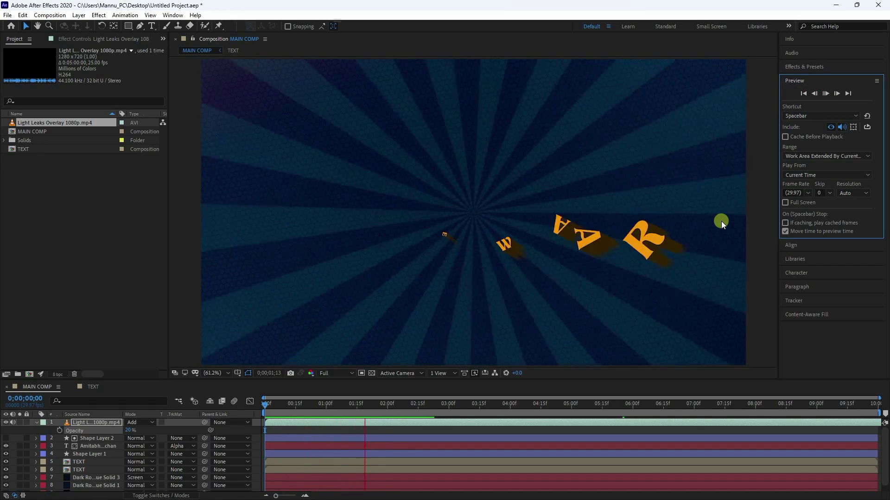